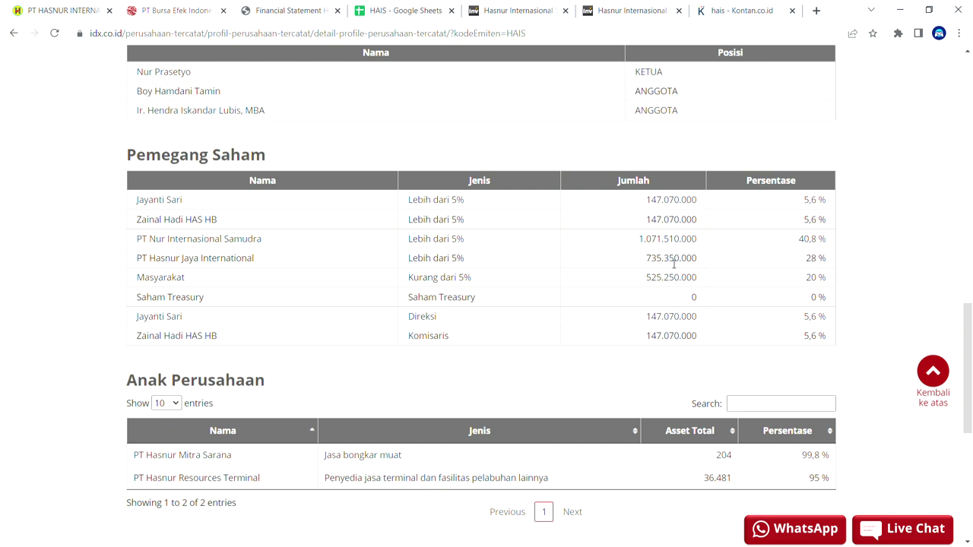
- Examine the shareholder table on the IDX profile of HAIS and check the founders on the company website's Ikhtisar page
{"action": "left_click_drag", "start_coordinate": [139, 316], "coordinate": [206, 337]}
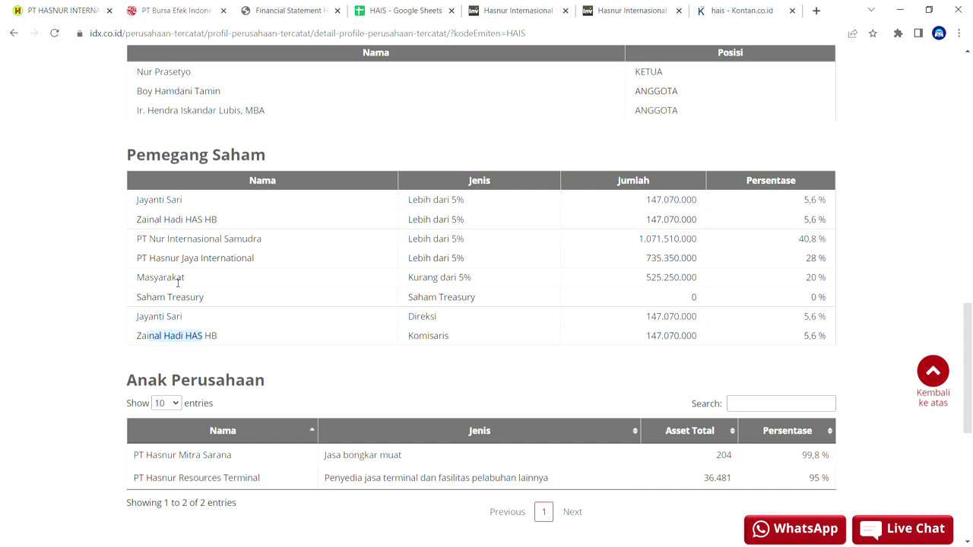
{"action": "left_click_drag", "start_coordinate": [144, 211], "coordinate": [782, 306]}
{"action": "left_click", "coordinate": [186, 304]}
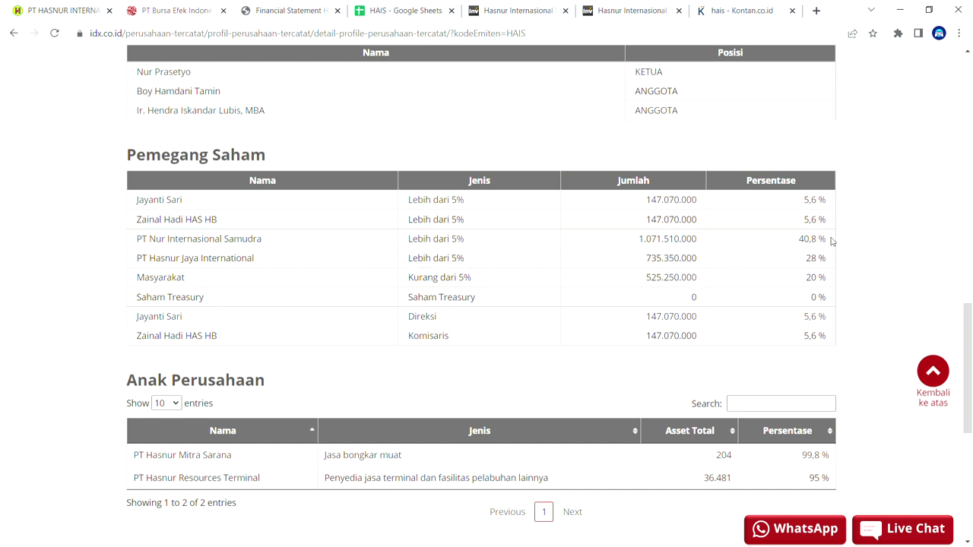
{"action": "left_click", "coordinate": [5, 4]}
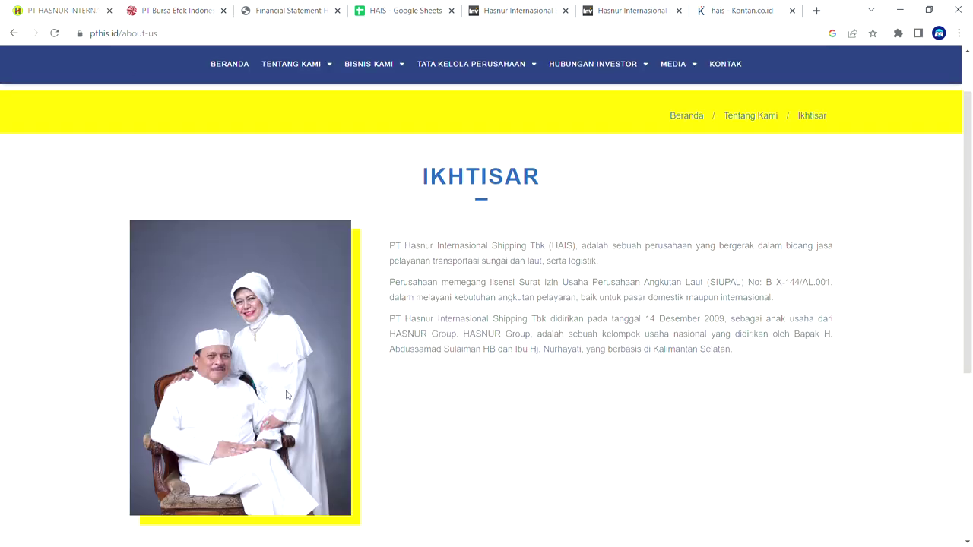
{"action": "left_click", "coordinate": [193, 5]}
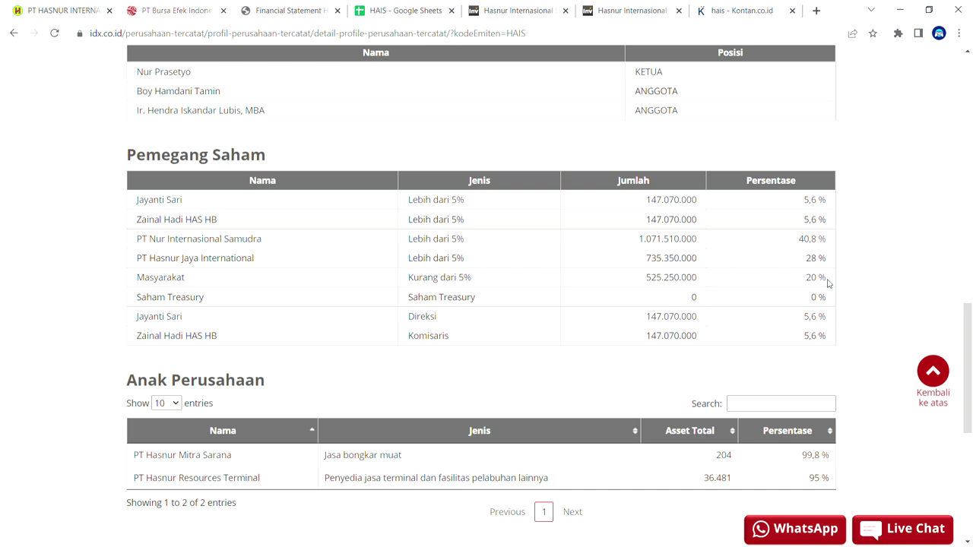
- Review the IDX profile's shareholder and subsidiary sections alongside the overview on the company website
{"action": "scroll", "coordinate": [671, 351], "scroll_direction": "down", "scroll_amount": 1}
{"action": "scroll", "coordinate": [670, 351], "scroll_direction": "down", "scroll_amount": 1}
{"action": "scroll", "coordinate": [669, 352], "scroll_direction": "up", "scroll_amount": 4}
{"action": "scroll", "coordinate": [674, 353], "scroll_direction": "down", "scroll_amount": 2}
{"action": "left_click", "coordinate": [67, 10]}
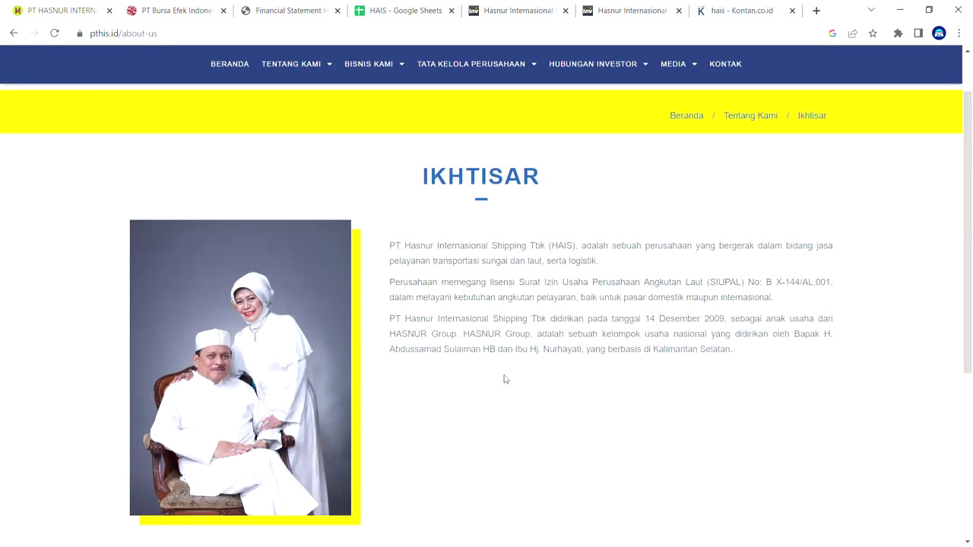
{"action": "left_click", "coordinate": [289, 6]}
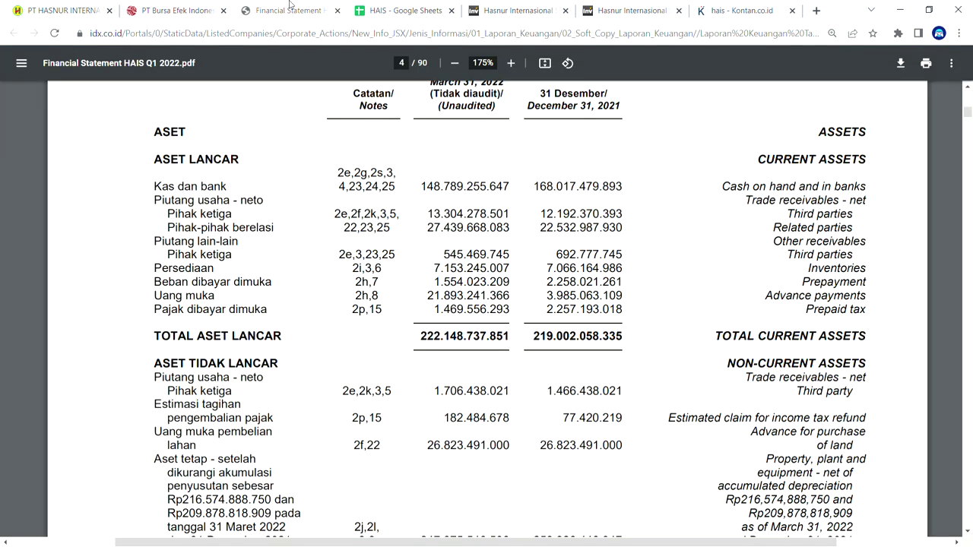
{"action": "left_click", "coordinate": [184, 7]}
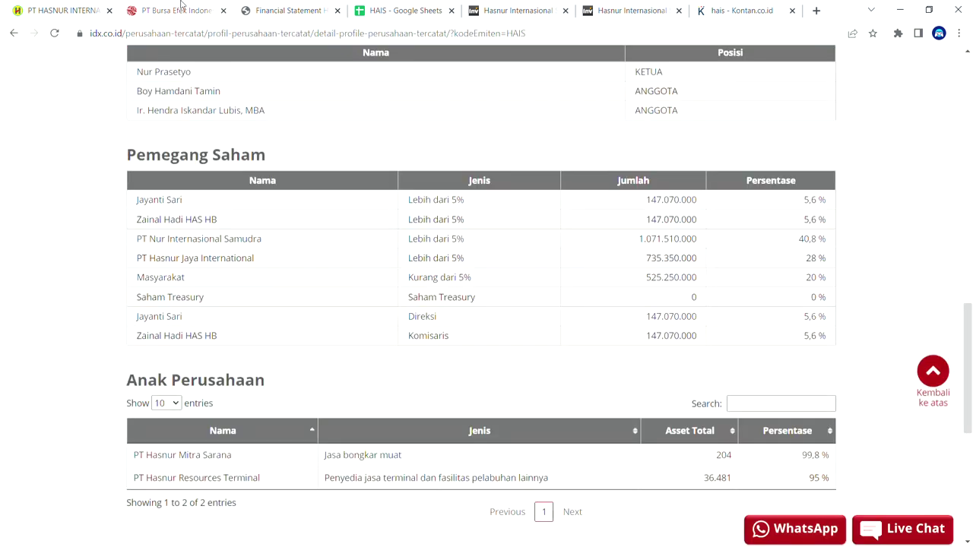
- Open the Financial Statement HAIS Q1 2022 PDF and review the current, non-current and total assets on page 4
{"action": "left_click", "coordinate": [273, 6]}
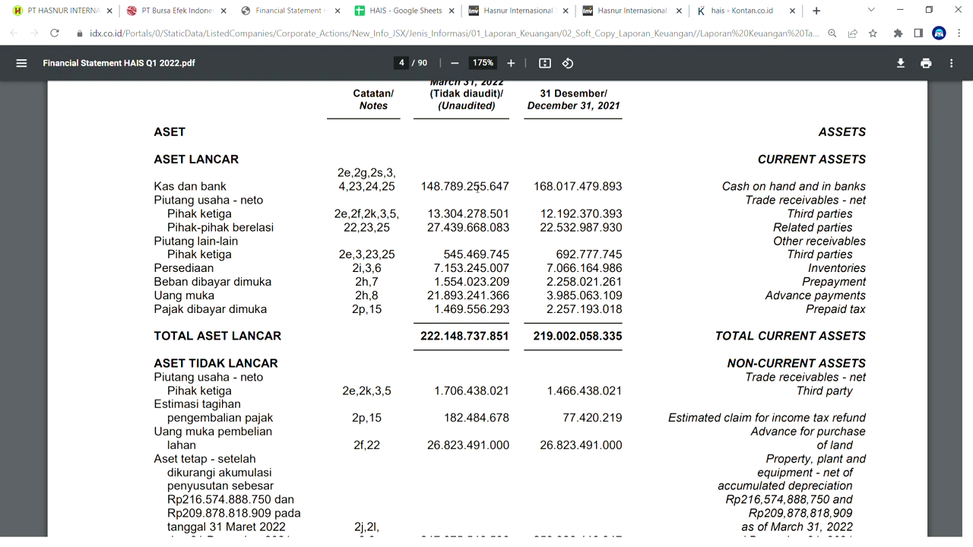
{"action": "scroll", "coordinate": [457, 355], "scroll_direction": "down", "scroll_amount": 5}
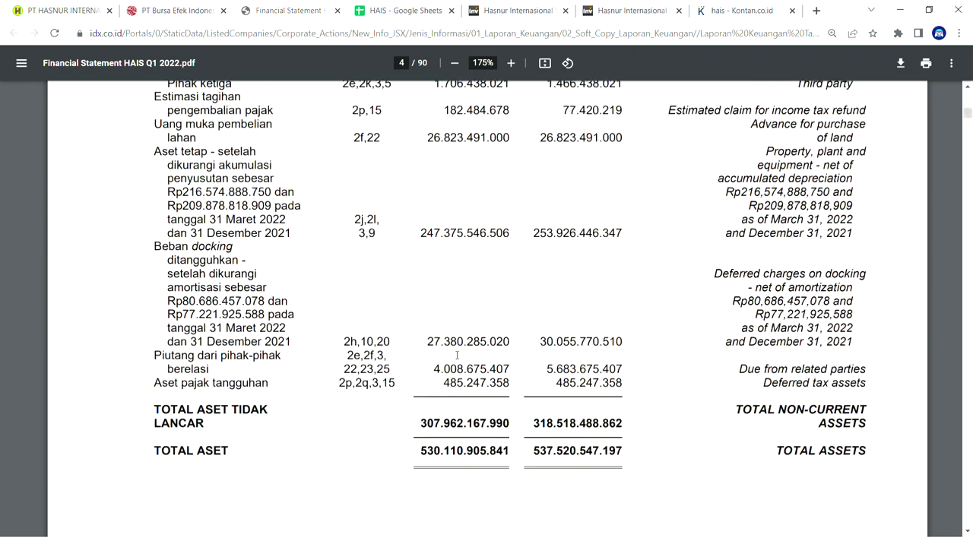
{"action": "scroll", "coordinate": [457, 355], "scroll_direction": "down", "scroll_amount": 13}
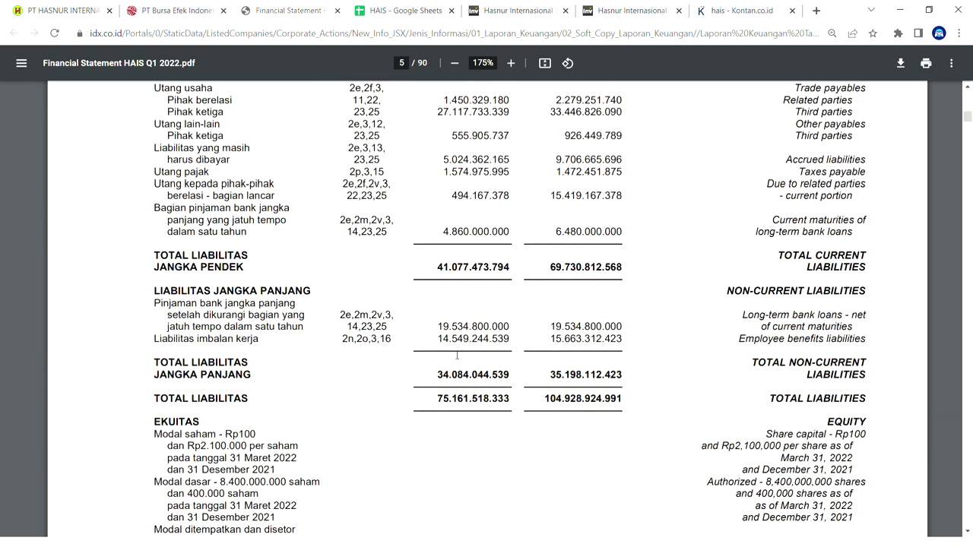
- Examine the short-term and long-term liabilities on page 5, highlighting the current portion of the long-term bank loans
{"action": "scroll", "coordinate": [460, 354], "scroll_direction": "up", "scroll_amount": 3}
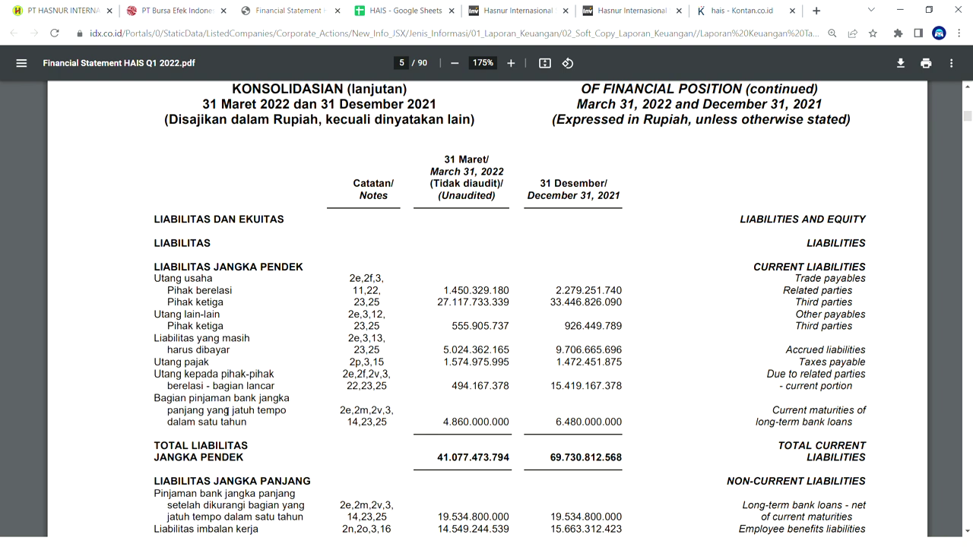
{"action": "left_click_drag", "start_coordinate": [176, 399], "coordinate": [282, 399]}
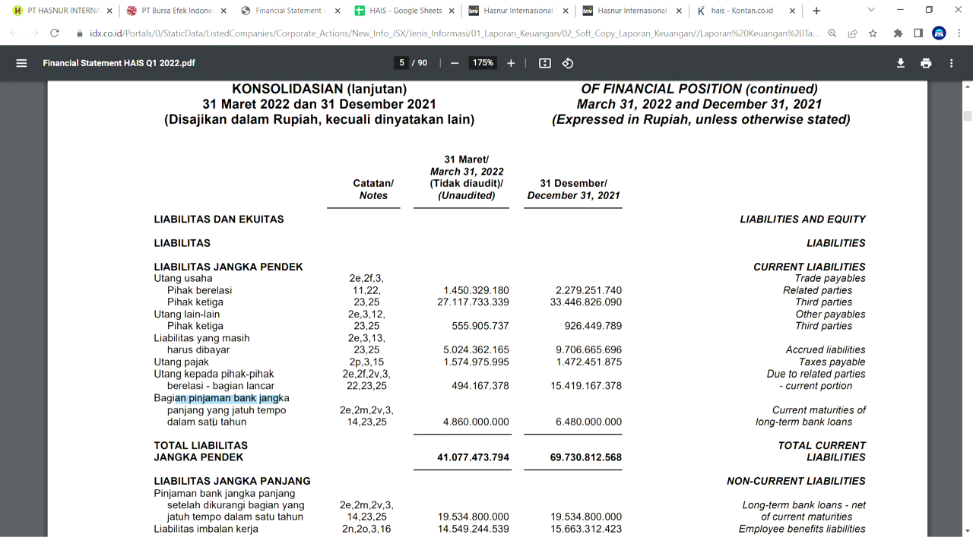
{"action": "left_click", "coordinate": [250, 423]}
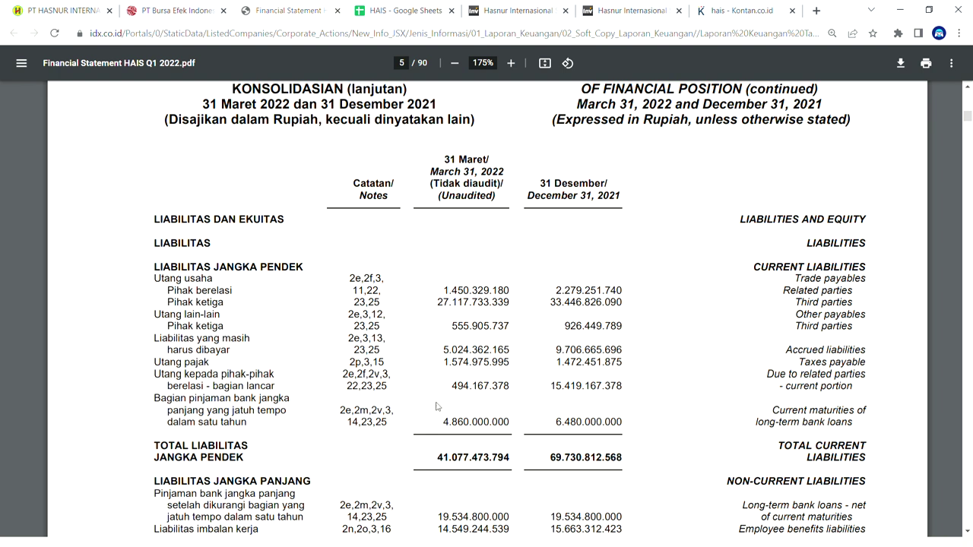
{"action": "scroll", "coordinate": [394, 361], "scroll_direction": "down", "scroll_amount": 4}
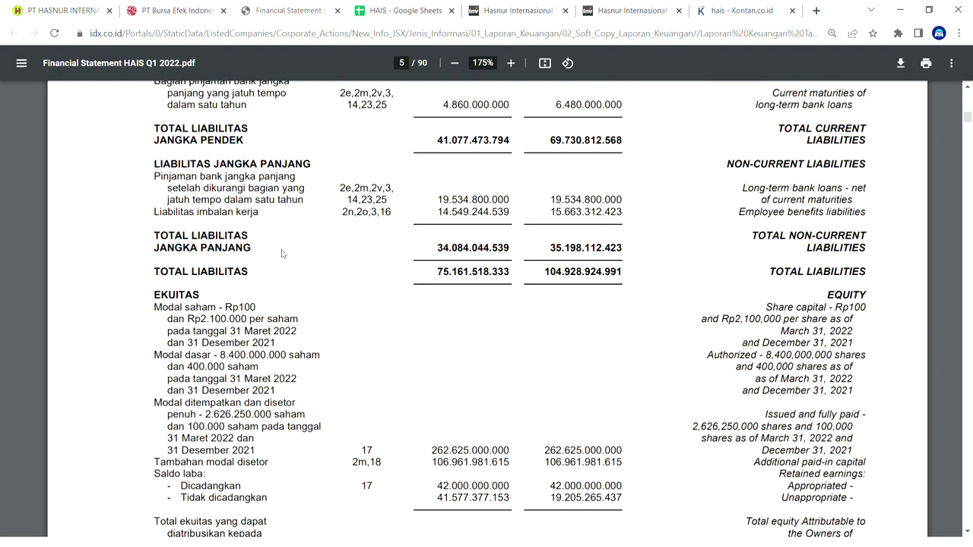
{"action": "left_click_drag", "start_coordinate": [448, 279], "coordinate": [454, 278]}
{"action": "scroll", "coordinate": [473, 288], "scroll_direction": "up", "scroll_amount": 1}
{"action": "scroll", "coordinate": [448, 338], "scroll_direction": "up", "scroll_amount": 20}
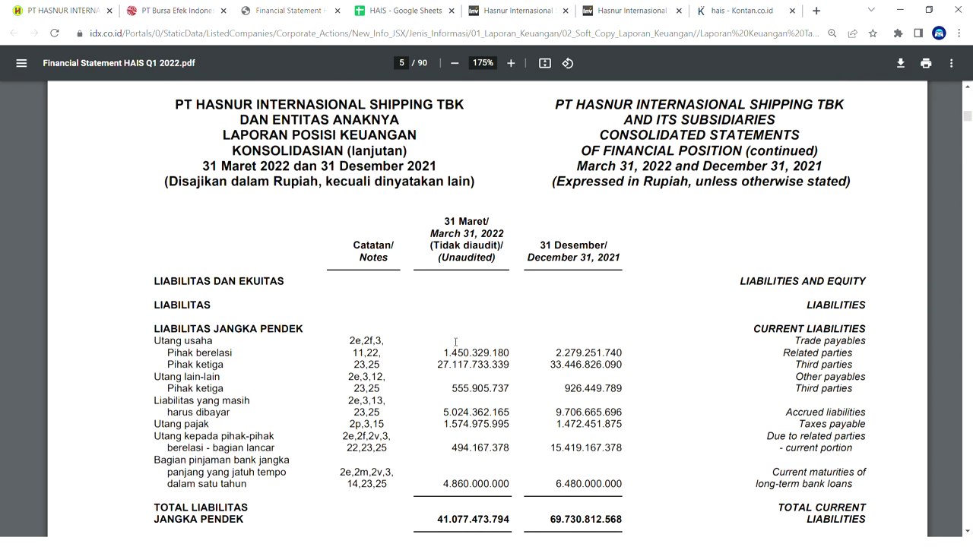
- Compare total liabilities with total equity in the consolidated statement of financial position on page 5
{"action": "left_click_drag", "start_coordinate": [446, 316], "coordinate": [393, 313]}
{"action": "left_click", "coordinate": [465, 329]}
{"action": "scroll", "coordinate": [456, 342], "scroll_direction": "down", "scroll_amount": 12}
{"action": "scroll", "coordinate": [450, 353], "scroll_direction": "down", "scroll_amount": 11}
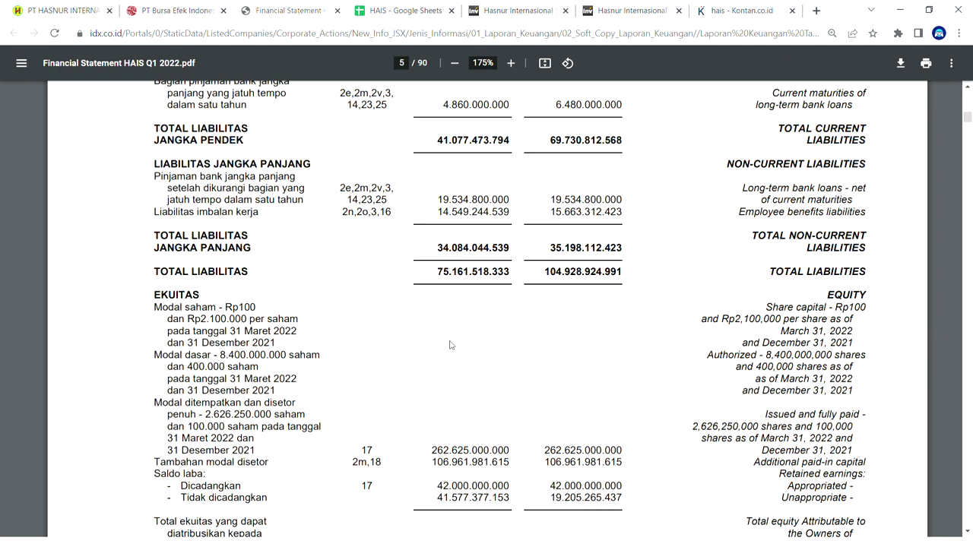
{"action": "scroll", "coordinate": [410, 286], "scroll_direction": "down", "scroll_amount": 5}
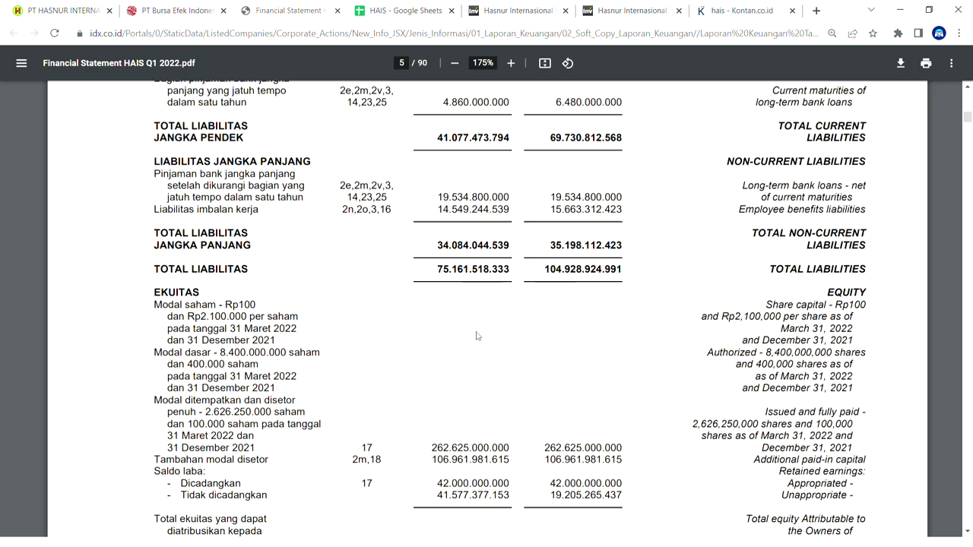
{"action": "scroll", "coordinate": [476, 336], "scroll_direction": "up", "scroll_amount": 3}
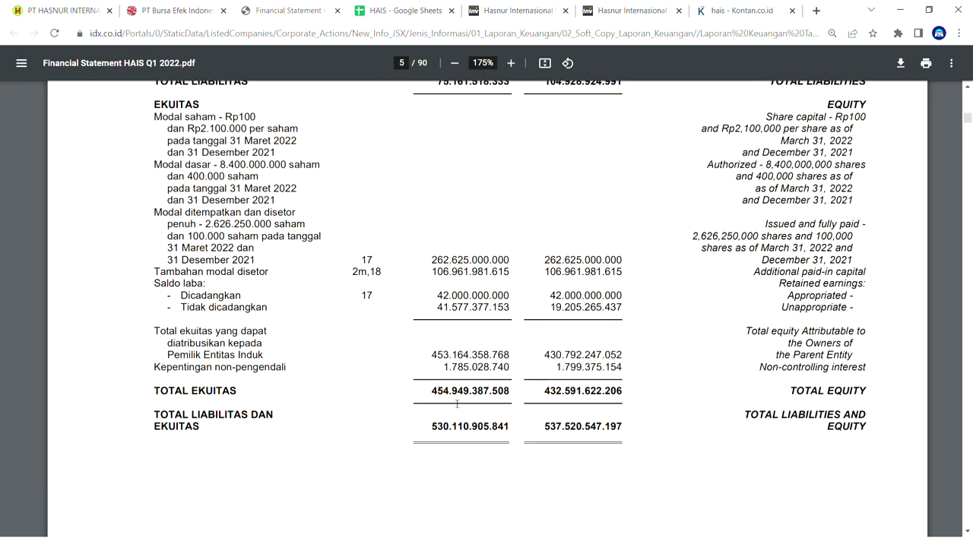
{"action": "scroll", "coordinate": [453, 387], "scroll_direction": "up", "scroll_amount": 5}
{"action": "left_click_drag", "start_coordinate": [456, 401], "coordinate": [444, 404]}
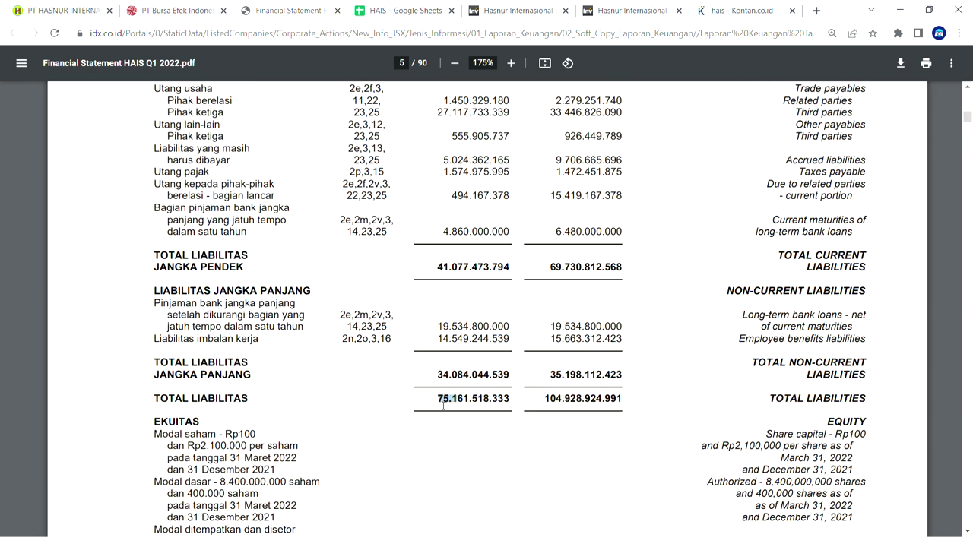
{"action": "scroll", "coordinate": [494, 433], "scroll_direction": "down", "scroll_amount": 7}
{"action": "scroll", "coordinate": [471, 448], "scroll_direction": "up", "scroll_amount": 4}
{"action": "left_click", "coordinate": [455, 456]}
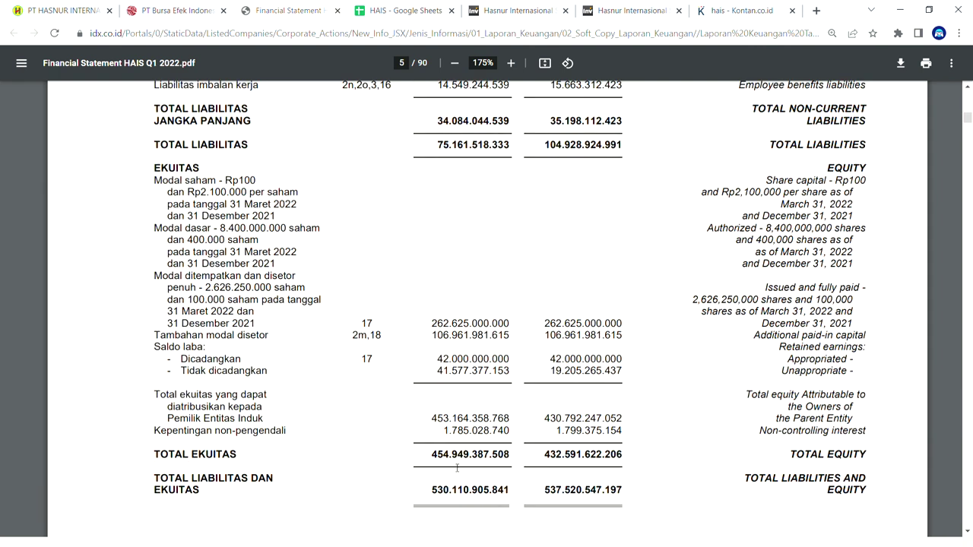
- Go to the income statement on page 6 and compare net revenues, cost of revenues and gross profit between March 2022 and March 2021
{"action": "scroll", "coordinate": [555, 403], "scroll_direction": "down", "scroll_amount": 10}
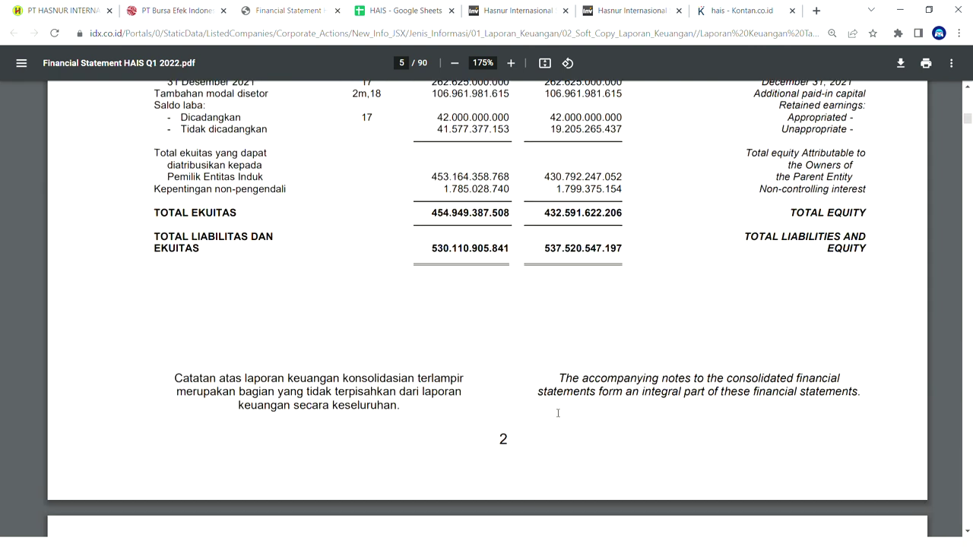
{"action": "scroll", "coordinate": [554, 414], "scroll_direction": "down", "scroll_amount": 3}
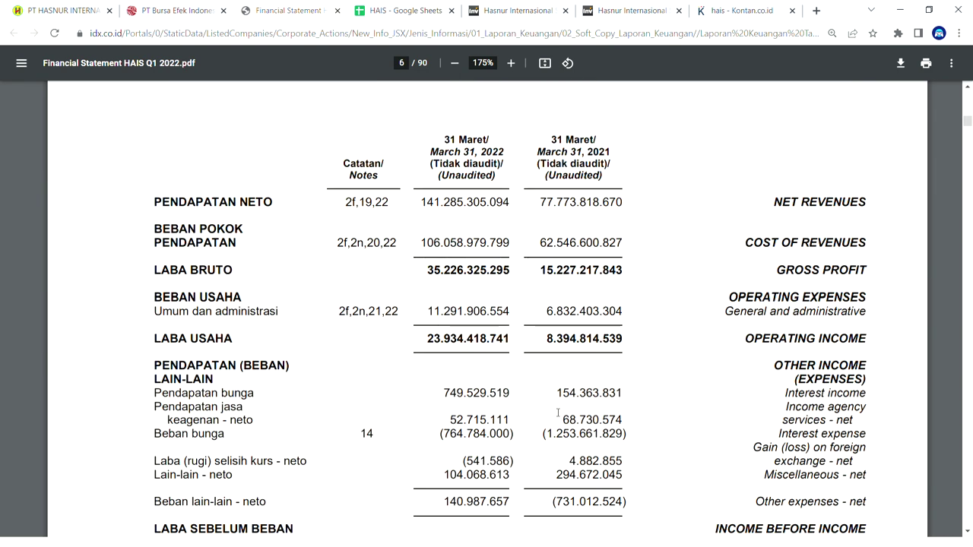
{"action": "scroll", "coordinate": [554, 400], "scroll_direction": "up", "scroll_amount": 3}
{"action": "scroll", "coordinate": [554, 401], "scroll_direction": "down", "scroll_amount": 3}
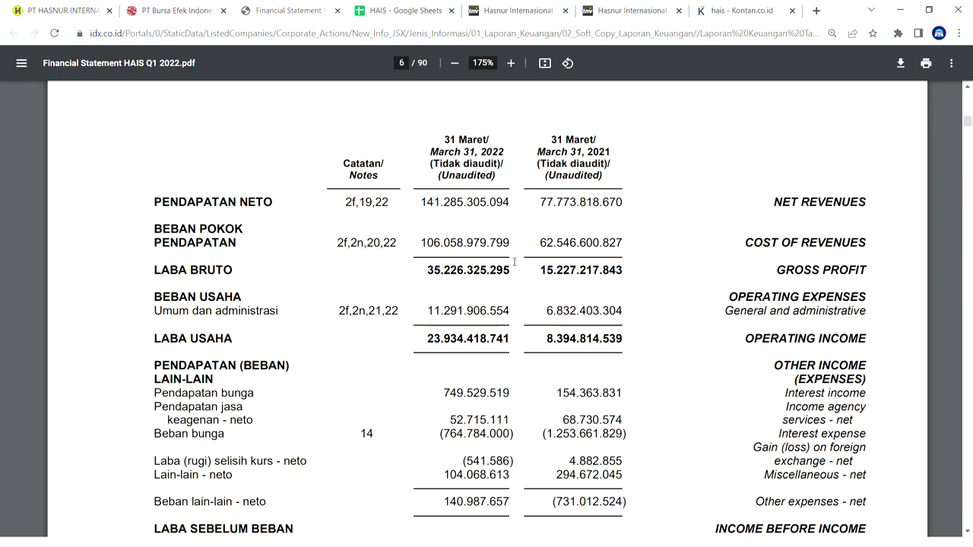
{"action": "scroll", "coordinate": [515, 287], "scroll_direction": "down", "scroll_amount": 1}
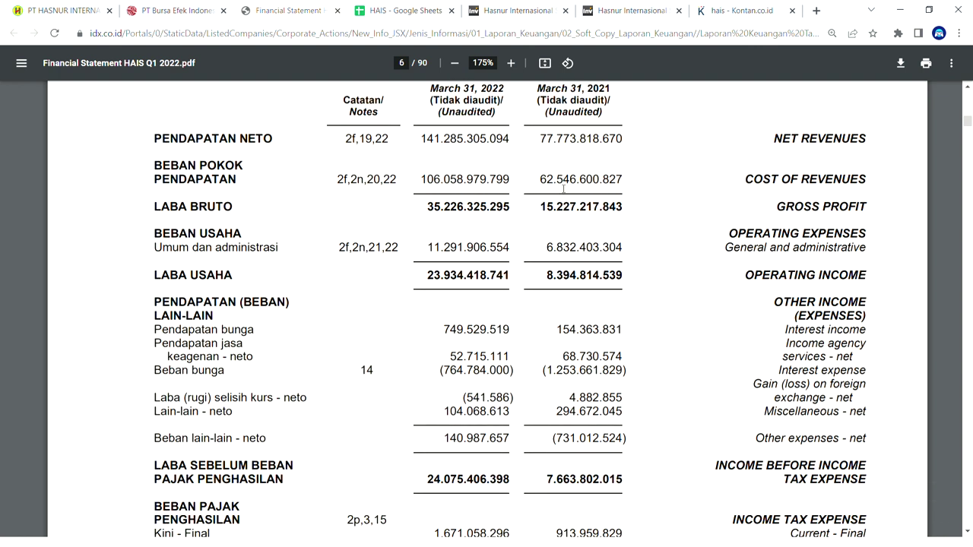
{"action": "scroll", "coordinate": [577, 232], "scroll_direction": "up", "scroll_amount": 1}
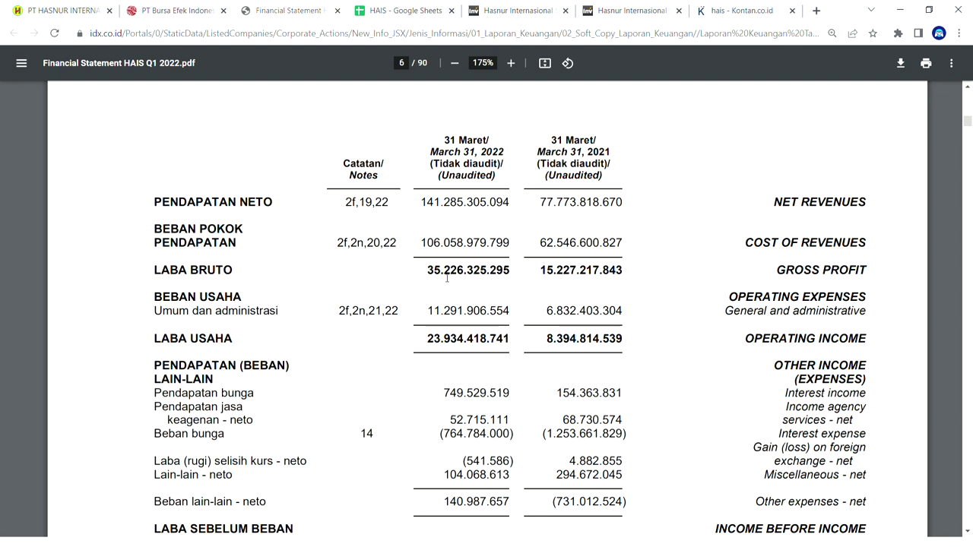
- Review the income statement from operating income through other income and tax expense to the income for the period
{"action": "scroll", "coordinate": [472, 279], "scroll_direction": "down", "scroll_amount": 2}
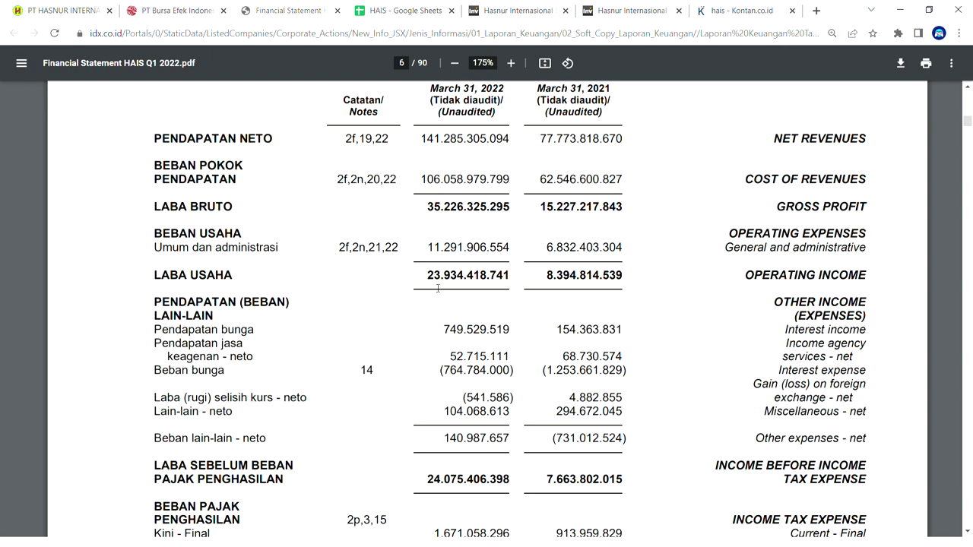
{"action": "scroll", "coordinate": [452, 318], "scroll_direction": "down", "scroll_amount": 2}
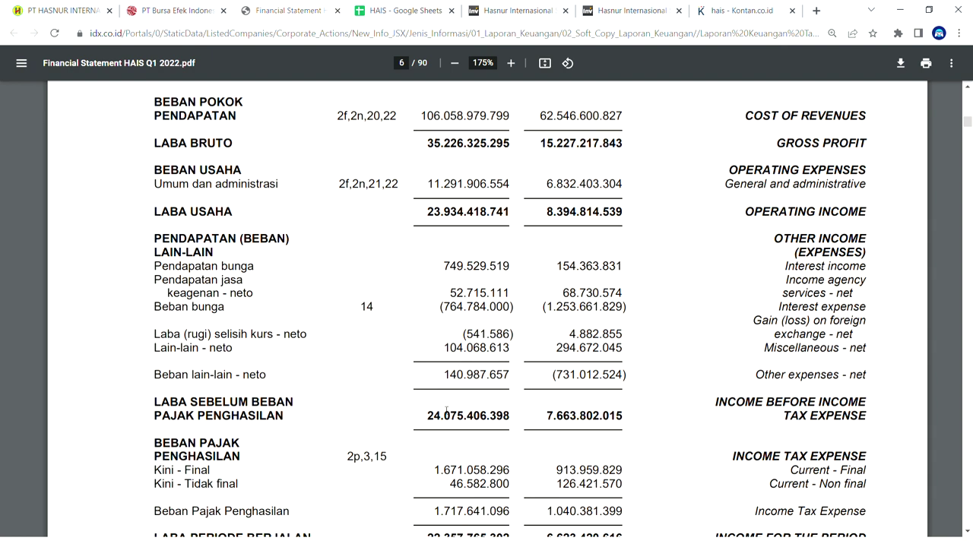
{"action": "scroll", "coordinate": [451, 427], "scroll_direction": "down", "scroll_amount": 4}
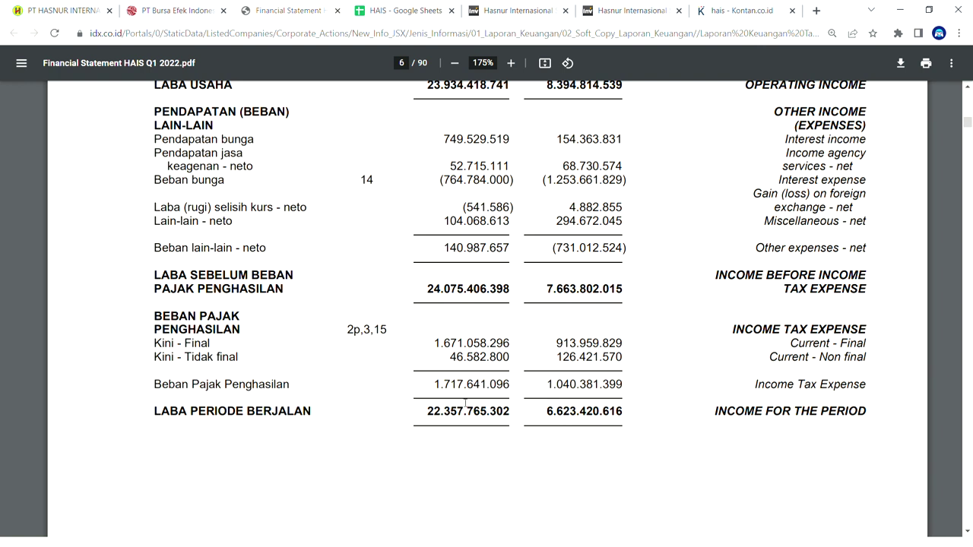
{"action": "scroll", "coordinate": [462, 395], "scroll_direction": "up", "scroll_amount": 3}
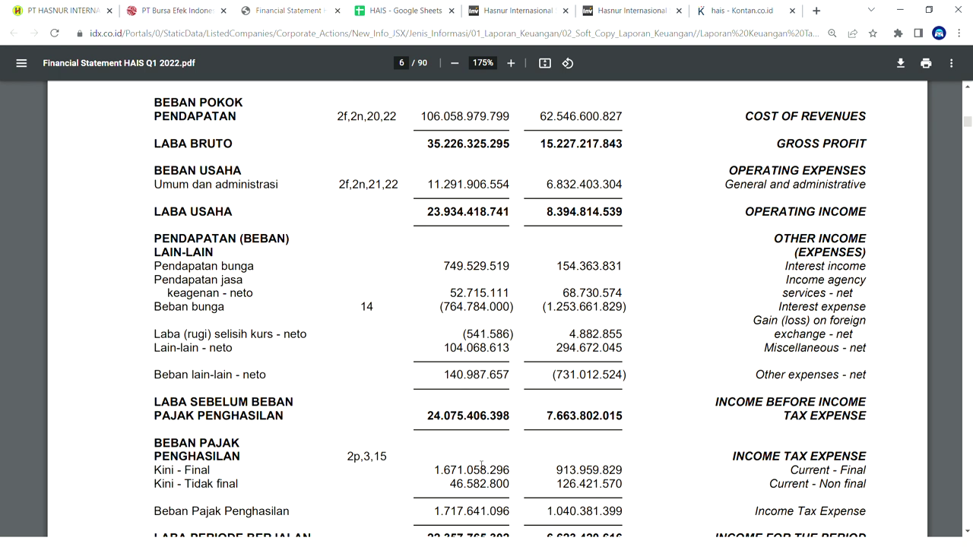
{"action": "scroll", "coordinate": [474, 459], "scroll_direction": "up", "scroll_amount": 2}
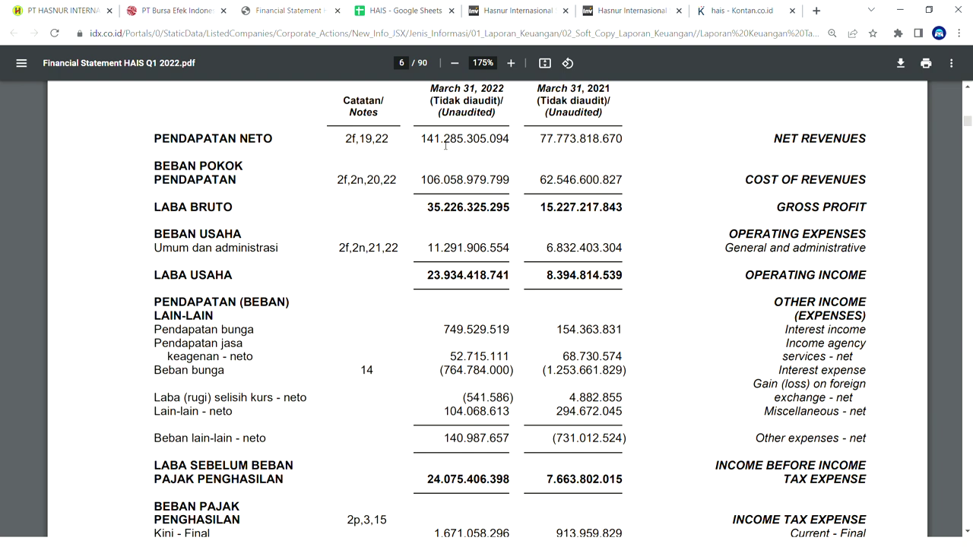
- Recheck the income for the period against the revenue, expense and operating income lines in both income statement columns
{"action": "scroll", "coordinate": [484, 347], "scroll_direction": "down", "scroll_amount": 5}
{"action": "scroll", "coordinate": [484, 346], "scroll_direction": "up", "scroll_amount": 2}
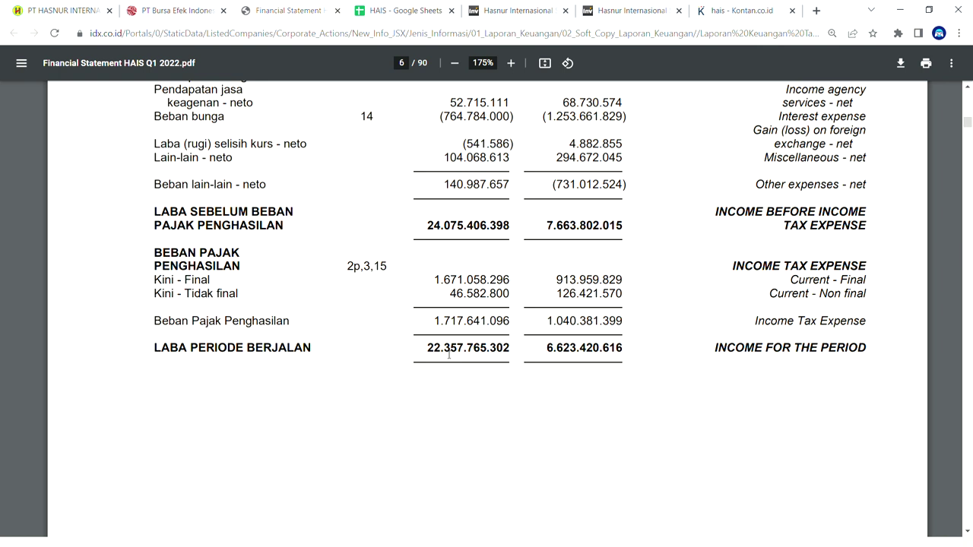
{"action": "scroll", "coordinate": [464, 341], "scroll_direction": "up", "scroll_amount": 3}
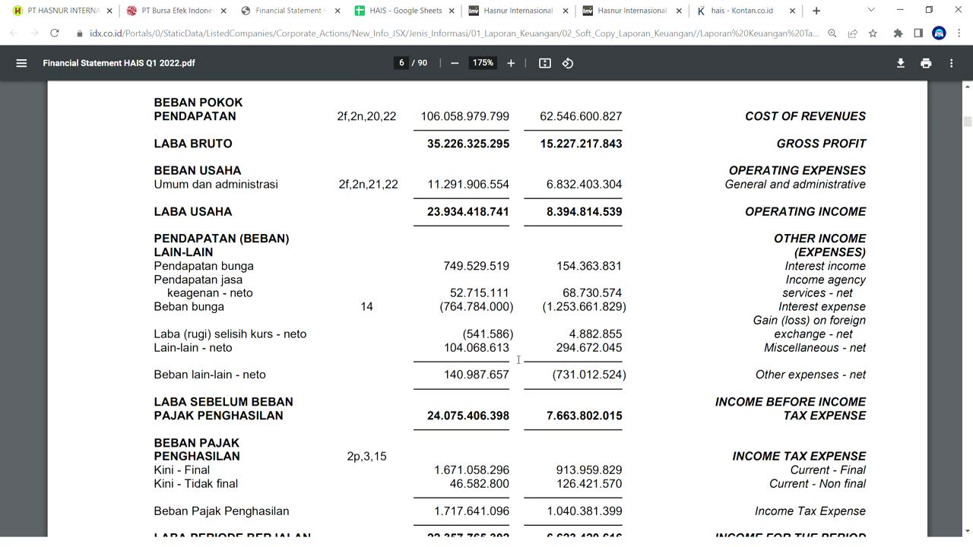
{"action": "scroll", "coordinate": [518, 364], "scroll_direction": "up", "scroll_amount": 2}
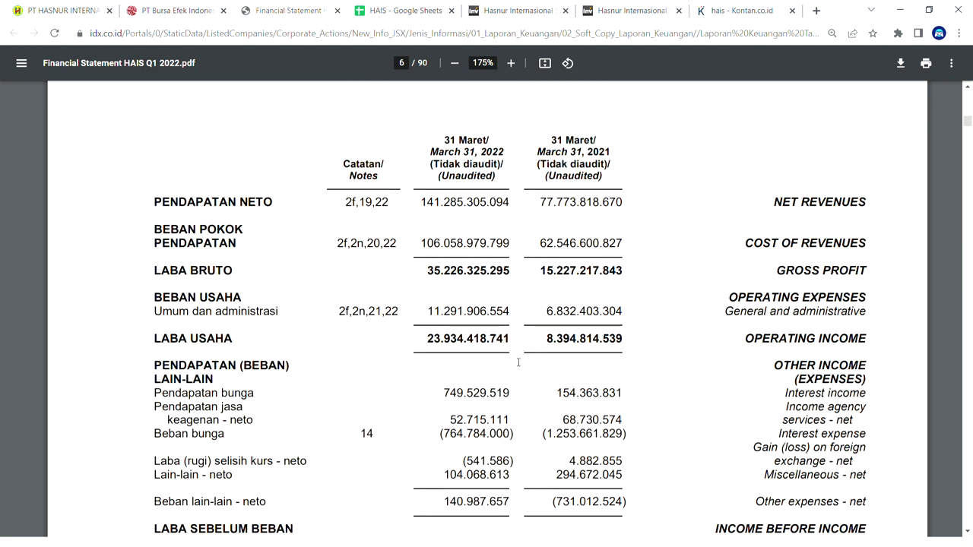
{"action": "scroll", "coordinate": [516, 365], "scroll_direction": "down", "scroll_amount": 6}
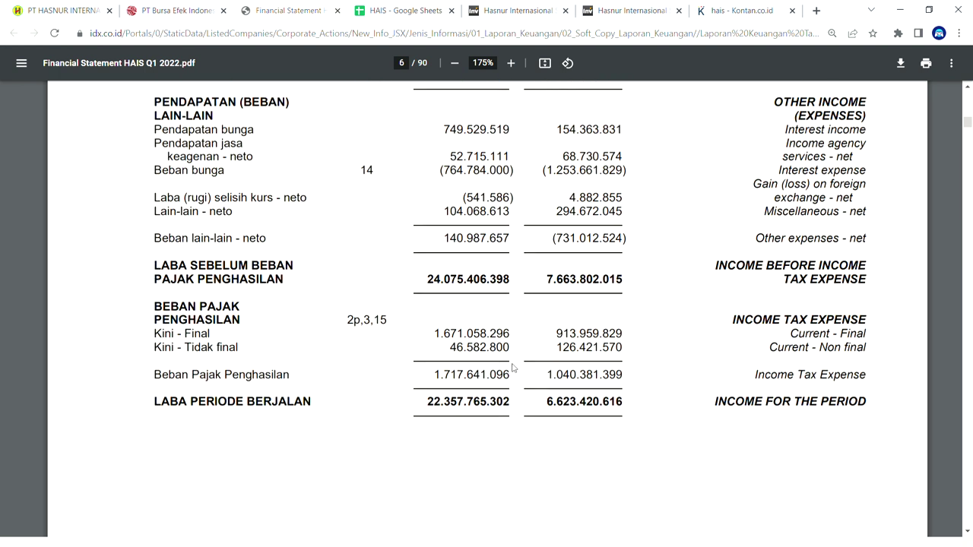
{"action": "scroll", "coordinate": [513, 367], "scroll_direction": "down", "scroll_amount": 2}
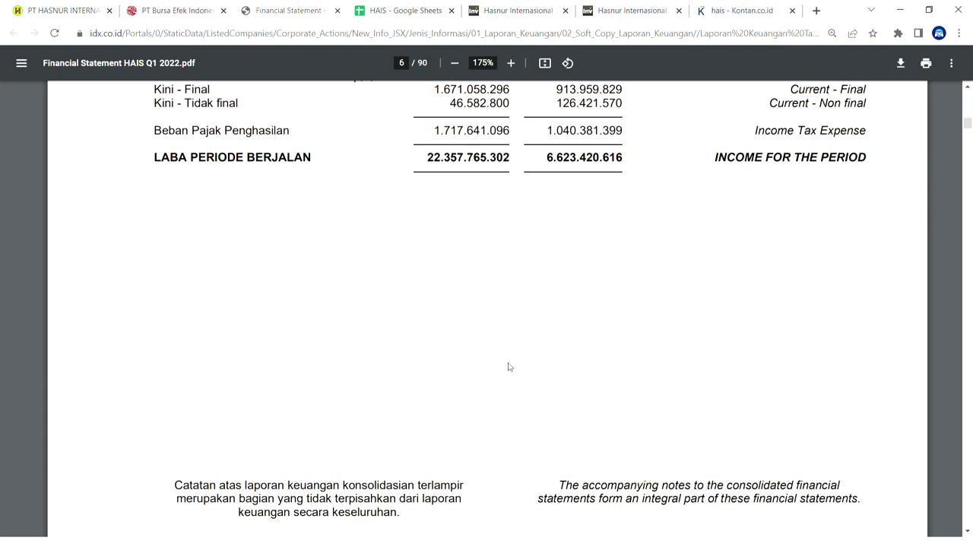
- Reread the income statement on page 6 from net revenues down to the income for the period
{"action": "scroll", "coordinate": [509, 365], "scroll_direction": "down", "scroll_amount": 1}
{"action": "scroll", "coordinate": [509, 364], "scroll_direction": "up", "scroll_amount": 3}
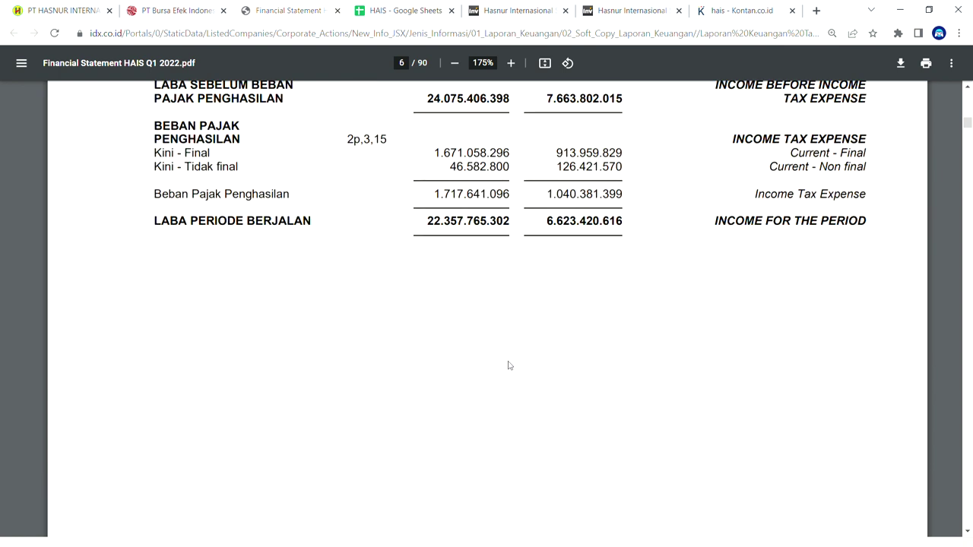
{"action": "scroll", "coordinate": [494, 312], "scroll_direction": "up", "scroll_amount": 6}
{"action": "scroll", "coordinate": [493, 349], "scroll_direction": "up", "scroll_amount": 2}
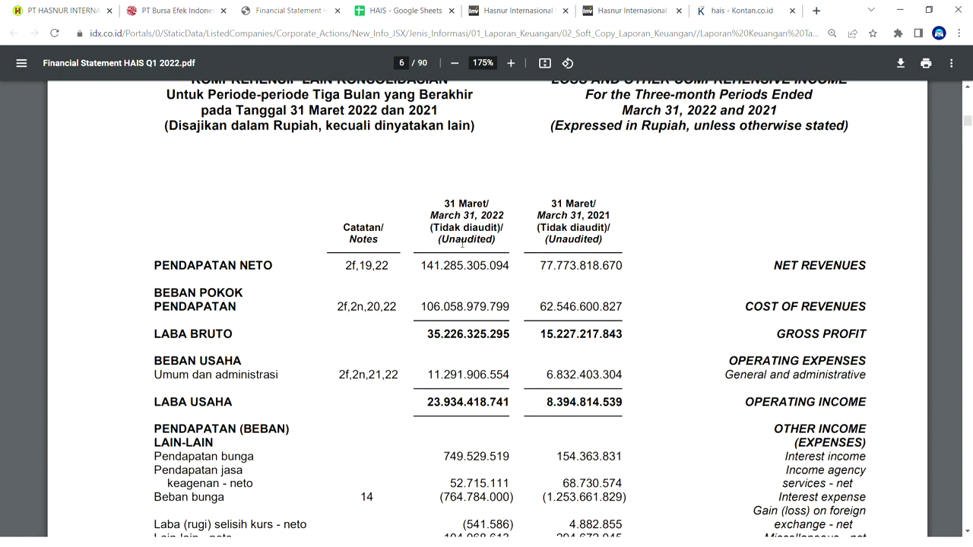
{"action": "scroll", "coordinate": [521, 415], "scroll_direction": "down", "scroll_amount": 5}
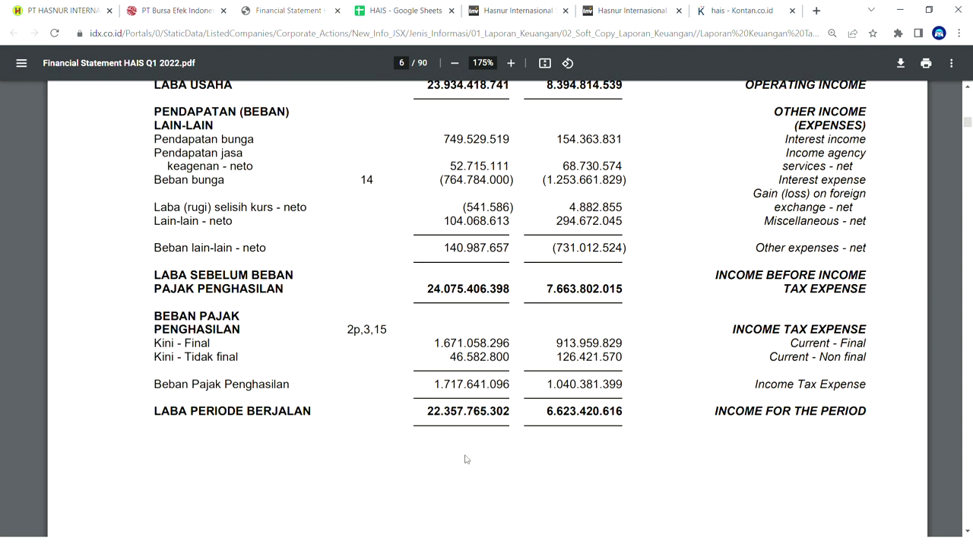
{"action": "scroll", "coordinate": [465, 459], "scroll_direction": "down", "scroll_amount": 3}
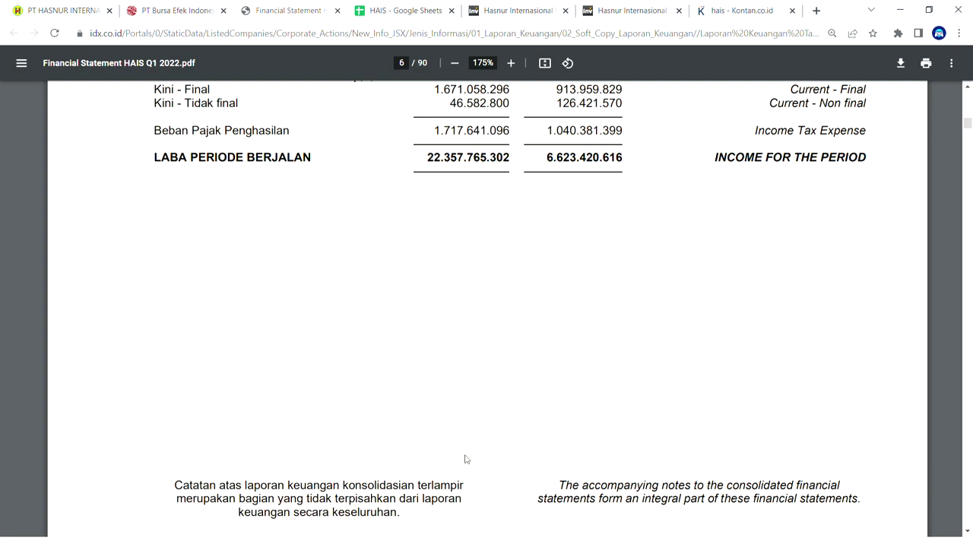
- Go to the cash flow statement on page 9 and review the operating, investing and financing cash flows for March 2022 and 2021
{"action": "scroll", "coordinate": [466, 459], "scroll_direction": "down", "scroll_amount": 19}
{"action": "scroll", "coordinate": [468, 460], "scroll_direction": "down", "scroll_amount": 20}
{"action": "scroll", "coordinate": [472, 467], "scroll_direction": "up", "scroll_amount": 4}
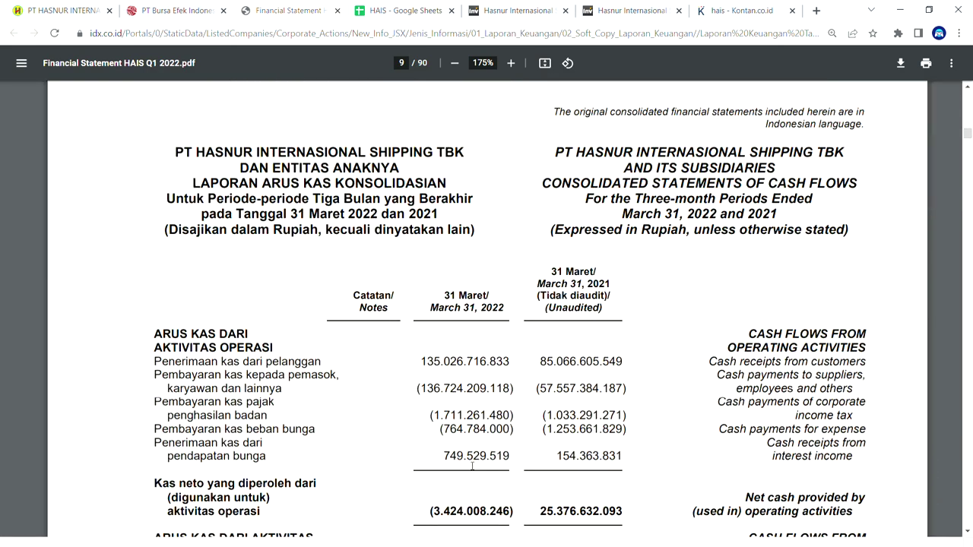
{"action": "scroll", "coordinate": [472, 467], "scroll_direction": "down", "scroll_amount": 2}
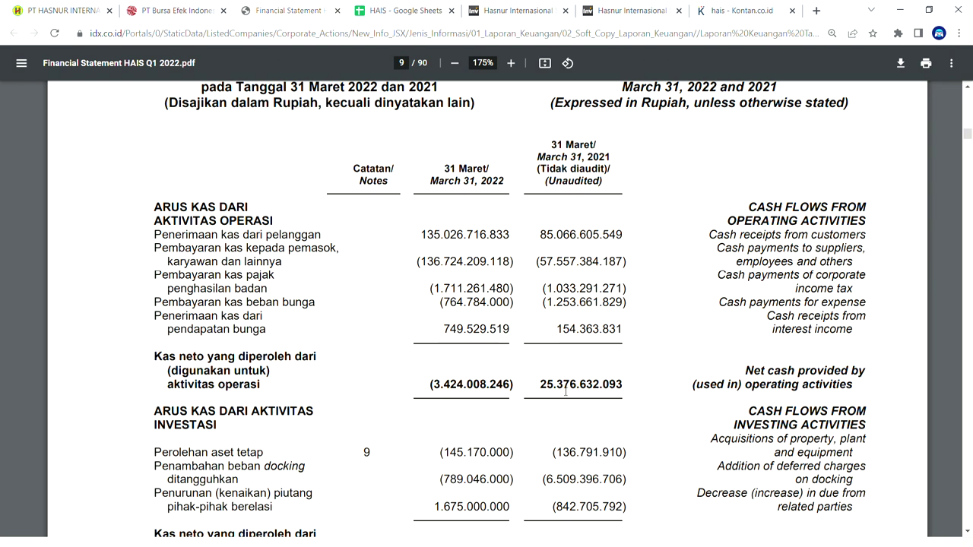
{"action": "scroll", "coordinate": [570, 389], "scroll_direction": "down", "scroll_amount": 3}
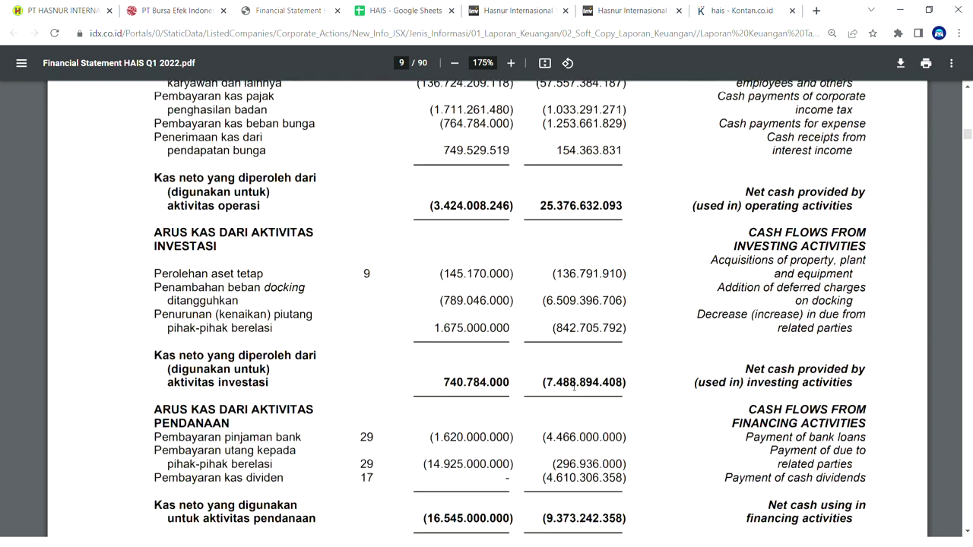
{"action": "scroll", "coordinate": [571, 388], "scroll_direction": "down", "scroll_amount": 3}
- Return to the income statement on page 6 and check net revenues against the income for the period once more
{"action": "scroll", "coordinate": [525, 446], "scroll_direction": "up", "scroll_amount": 10}
{"action": "scroll", "coordinate": [525, 446], "scroll_direction": "up", "scroll_amount": 20}
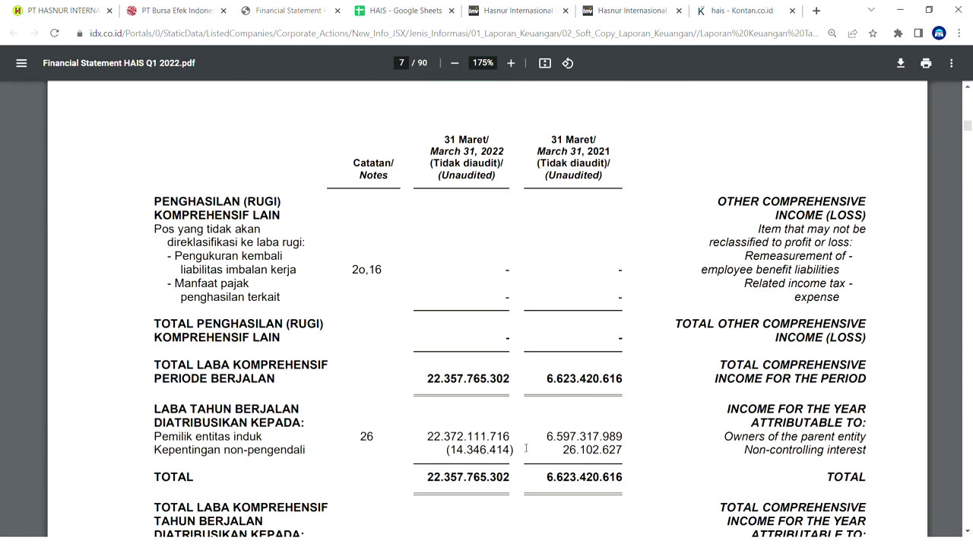
{"action": "scroll", "coordinate": [525, 448], "scroll_direction": "up", "scroll_amount": 15}
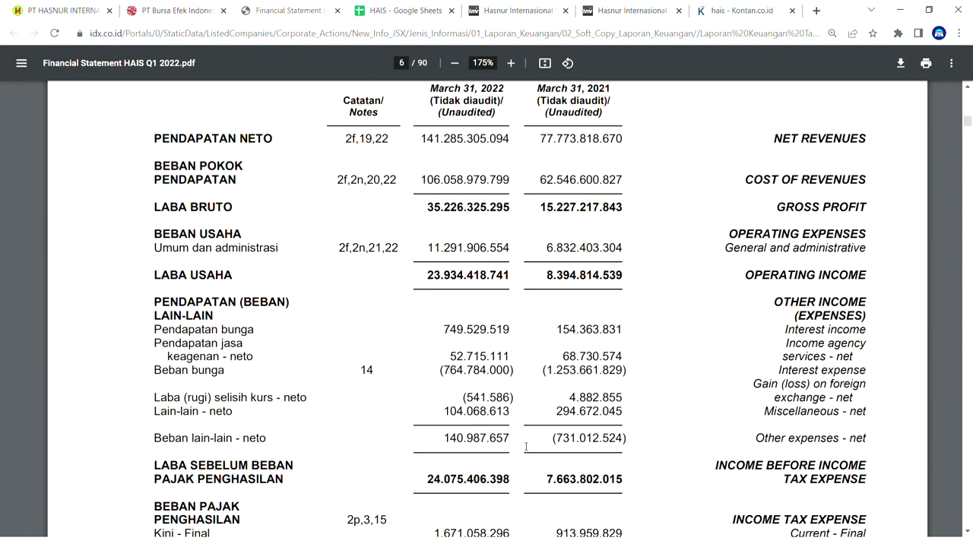
{"action": "scroll", "coordinate": [526, 447], "scroll_direction": "up", "scroll_amount": 1}
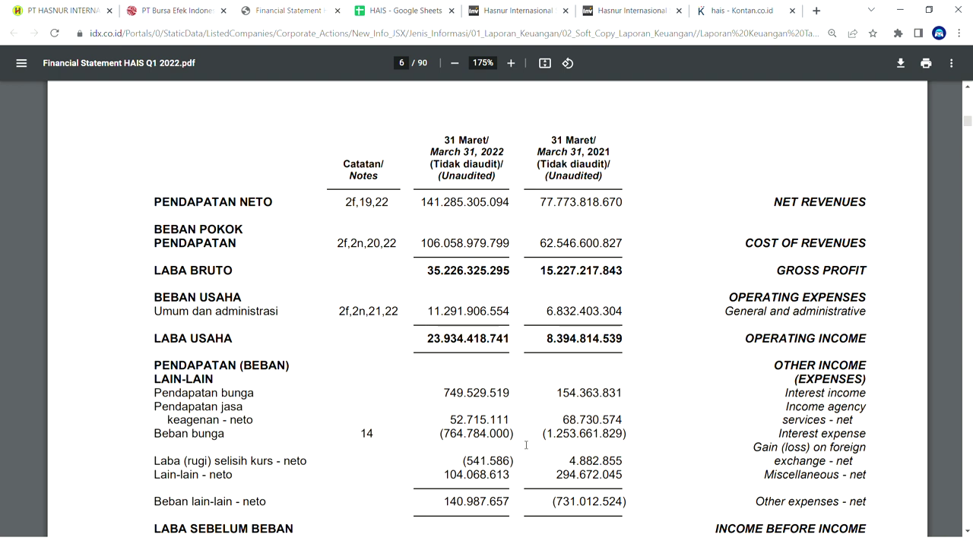
{"action": "scroll", "coordinate": [509, 403], "scroll_direction": "down", "scroll_amount": 3}
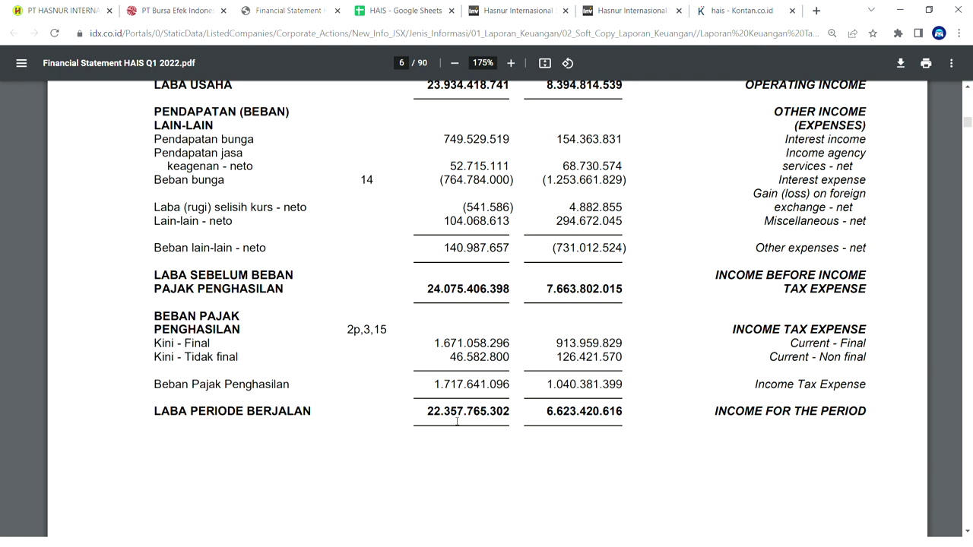
{"action": "scroll", "coordinate": [564, 379], "scroll_direction": "up", "scroll_amount": 2}
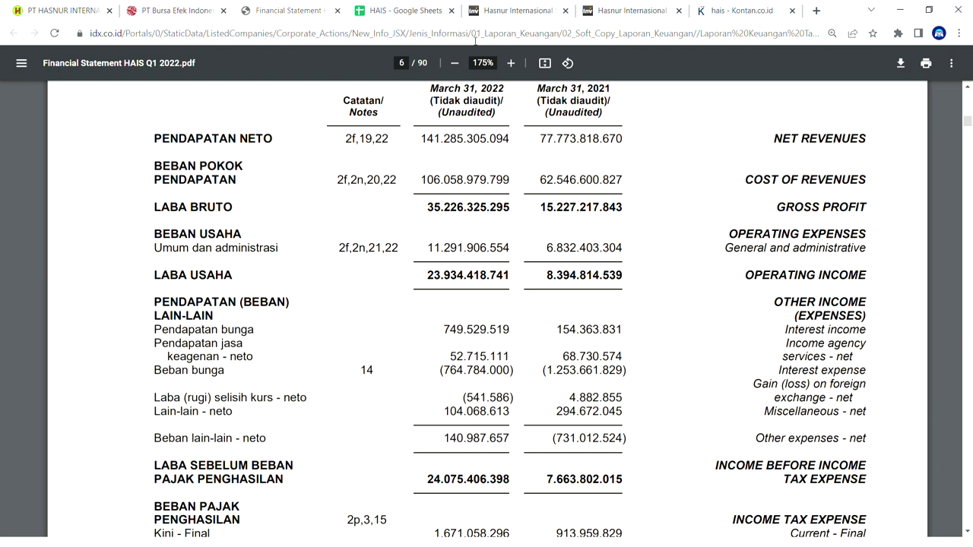
- Switch to the HAIS Google Sheets spreadsheet and look over the rows for the years 2018 to 2021
{"action": "left_click", "coordinate": [411, 11]}
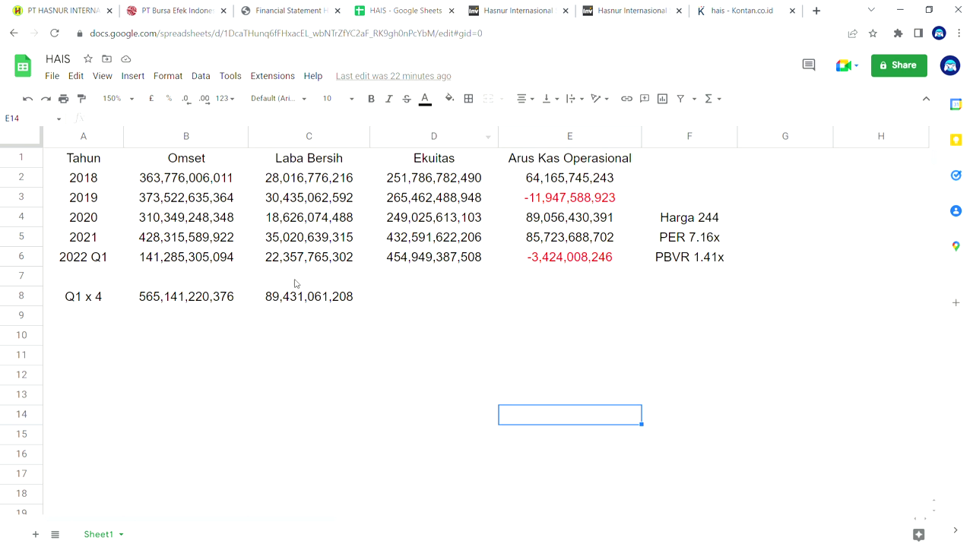
{"action": "left_click", "coordinate": [61, 240]}
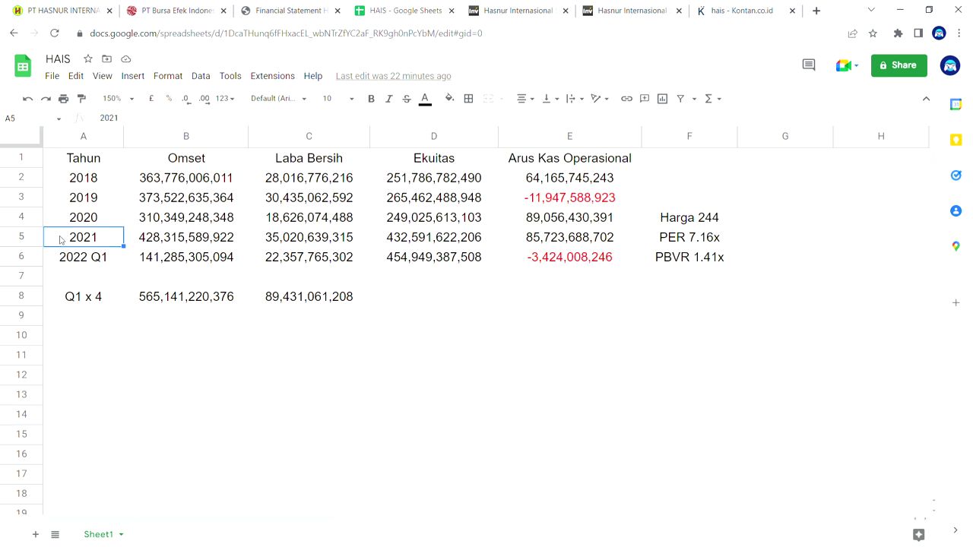
{"action": "left_click", "coordinate": [61, 180]}
{"action": "left_click", "coordinate": [60, 225]}
{"action": "left_click", "coordinate": [513, 181]}
{"action": "left_click", "coordinate": [65, 184]}
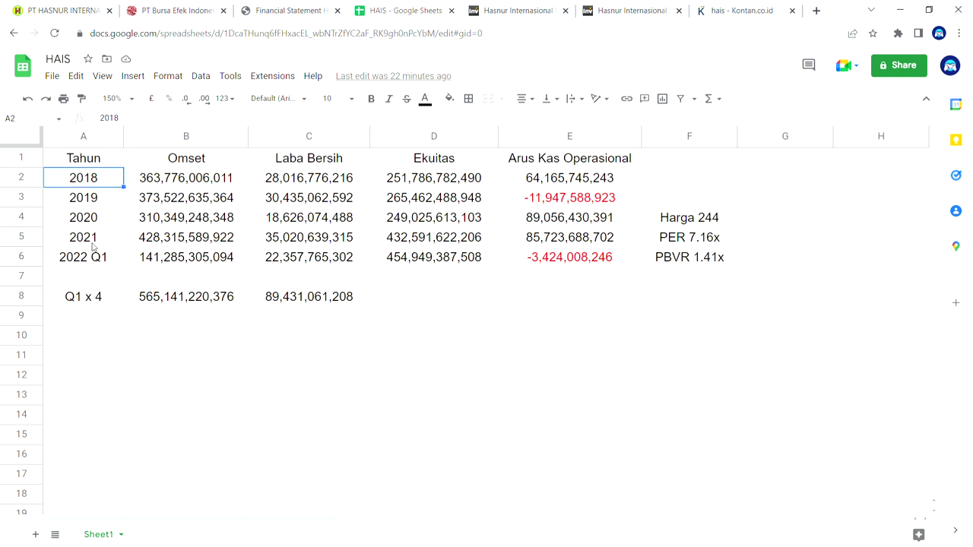
{"action": "left_click", "coordinate": [91, 235]}
{"action": "left_click", "coordinate": [111, 220]}
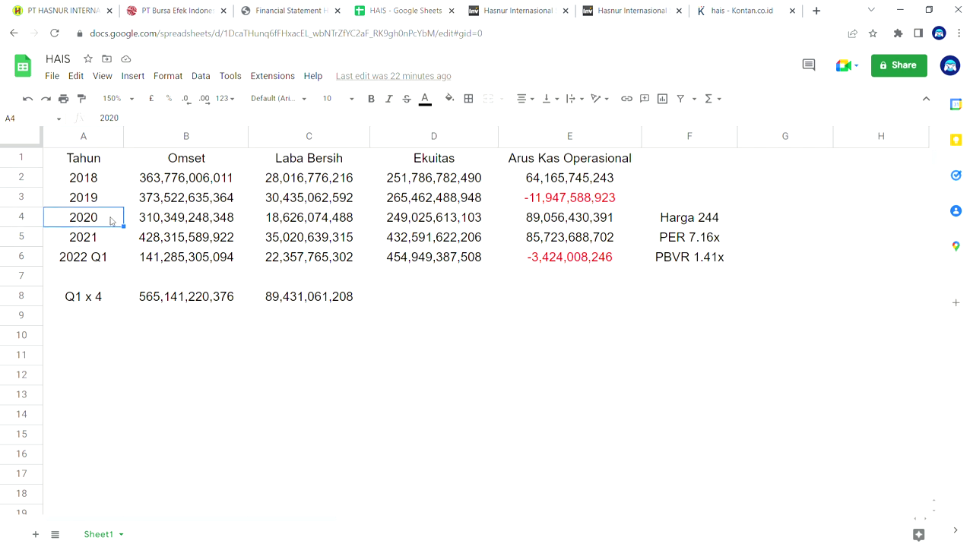
{"action": "left_click", "coordinate": [131, 226]}
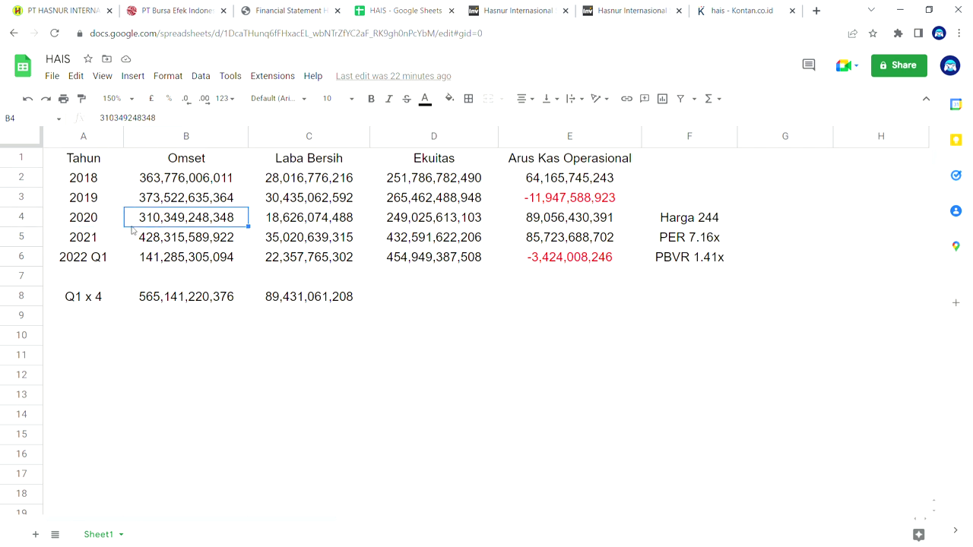
- Compare the Omset figures for 2018 and 2019
{"action": "left_click", "coordinate": [111, 185]}
{"action": "left_click", "coordinate": [110, 205]}
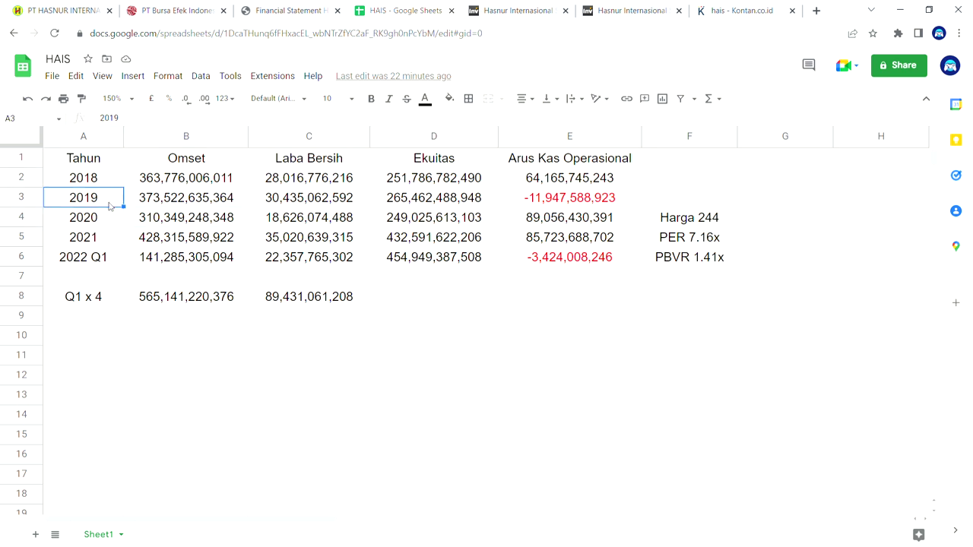
{"action": "left_click", "coordinate": [140, 183]}
{"action": "left_click", "coordinate": [138, 201]}
{"action": "left_click", "coordinate": [133, 186]}
{"action": "left_click", "coordinate": [132, 205]}
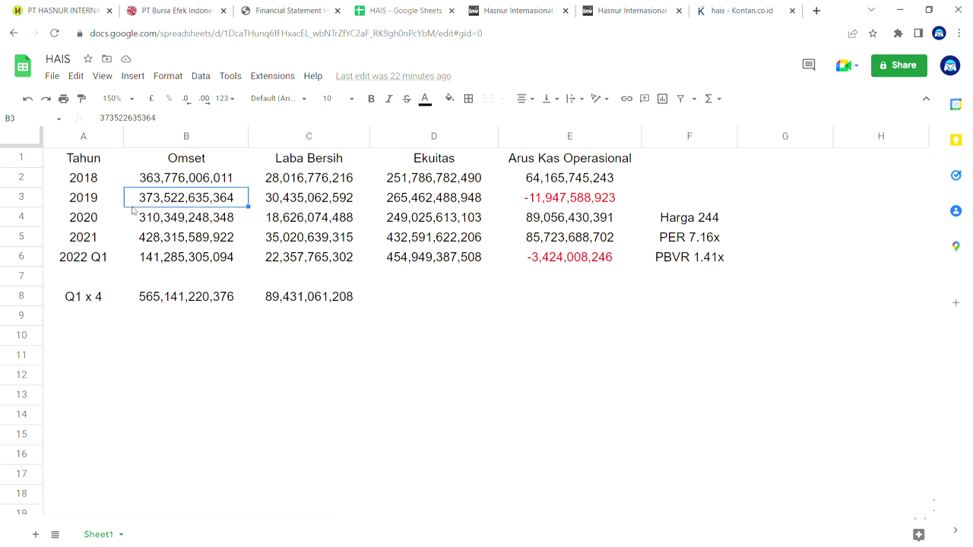
- Compare Laba Bersih, Ekuitas and Arus Kas Operasional between 2018 and 2019, and check the 2020 operating cash flow
{"action": "left_click", "coordinate": [258, 177]}
{"action": "left_click", "coordinate": [260, 200]}
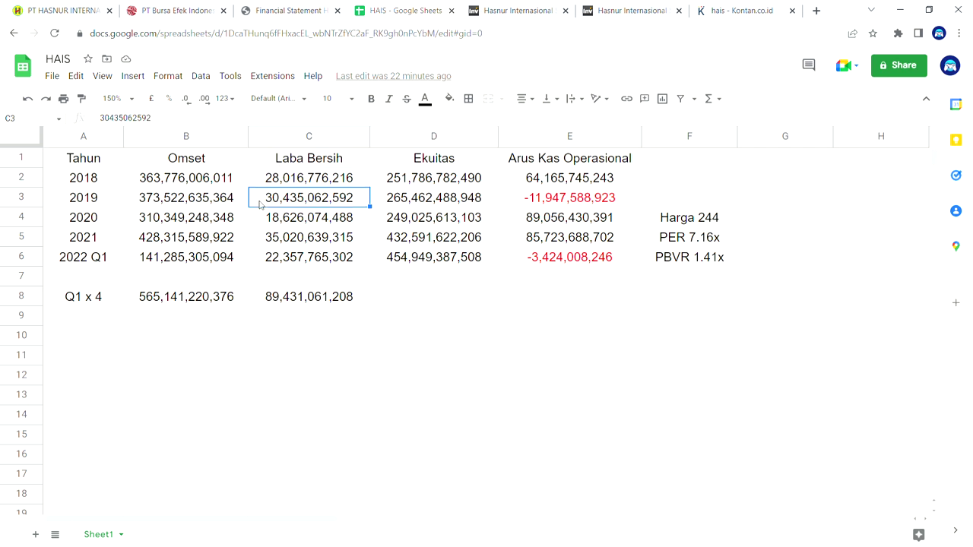
{"action": "left_click", "coordinate": [386, 179]}
{"action": "left_click", "coordinate": [384, 202]}
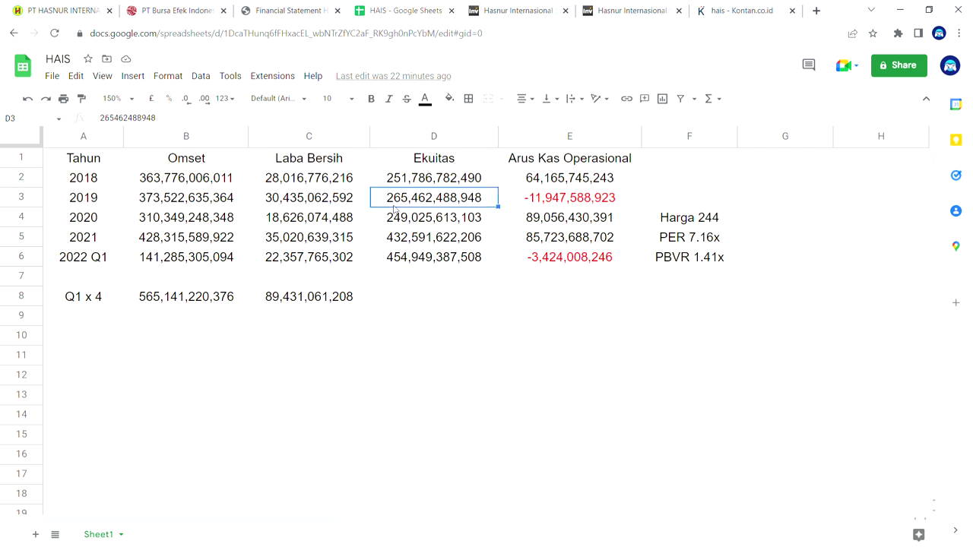
{"action": "left_click", "coordinate": [514, 187]}
{"action": "left_click", "coordinate": [515, 199]}
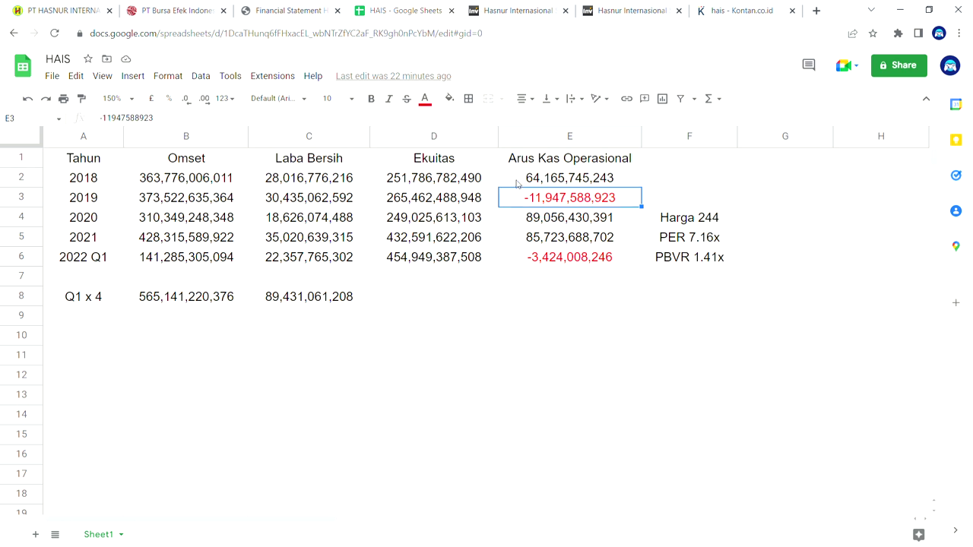
{"action": "left_click", "coordinate": [516, 183]}
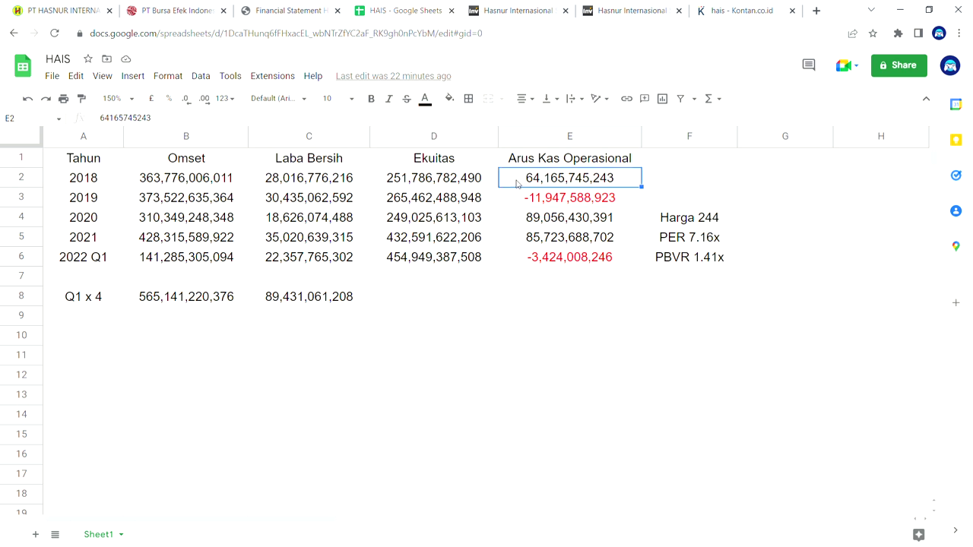
{"action": "left_click", "coordinate": [515, 225]}
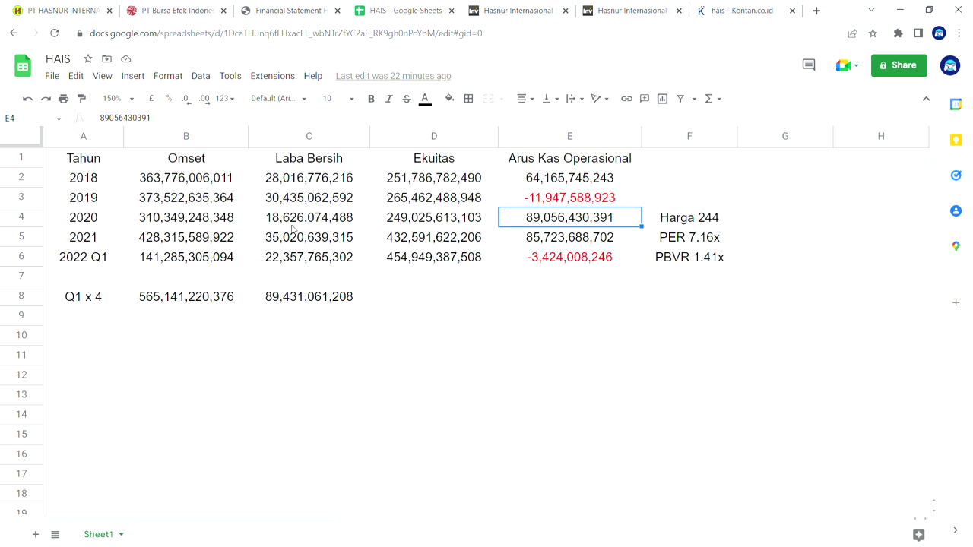
- Check the 2021 Omset and compare the Ekuitas figures for 2020 and 2021
{"action": "left_click", "coordinate": [133, 240]}
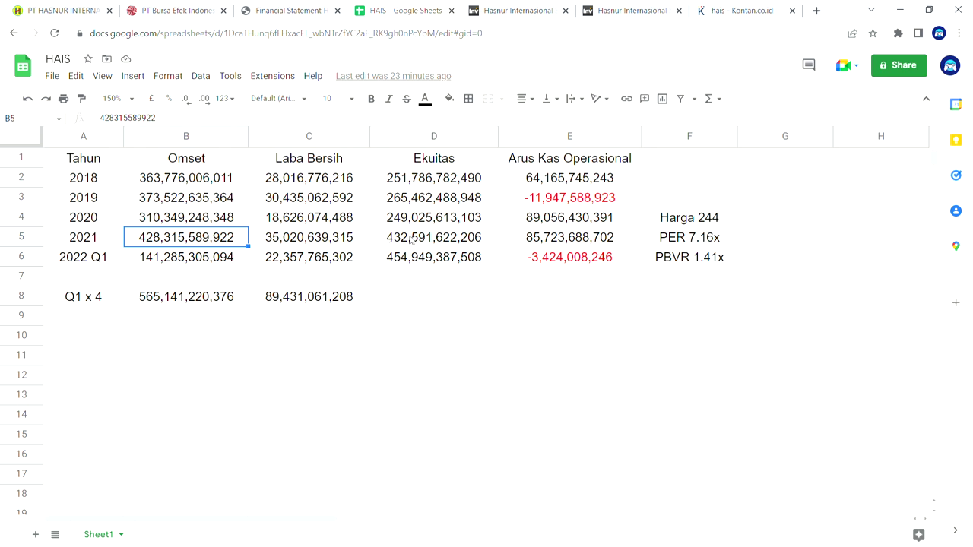
{"action": "left_click", "coordinate": [383, 243]}
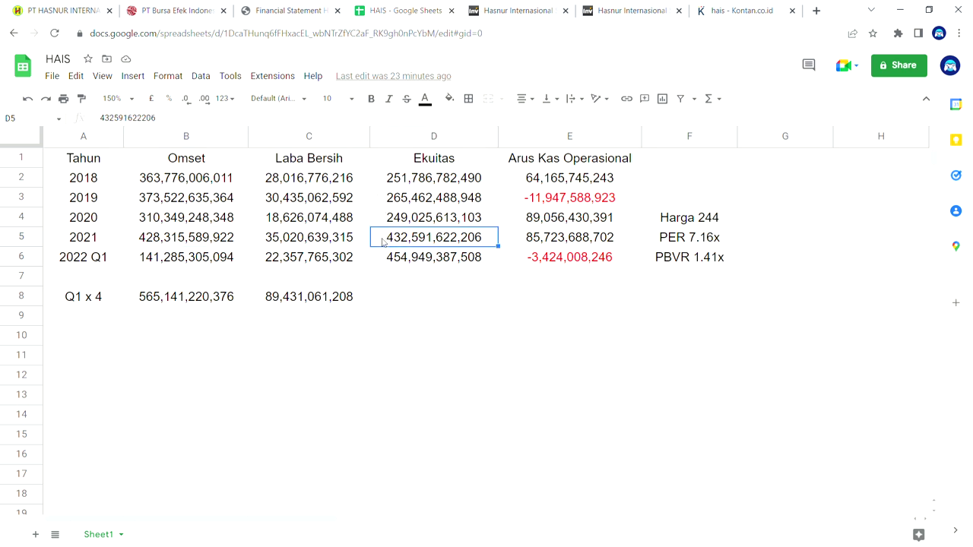
{"action": "left_click", "coordinate": [383, 222]}
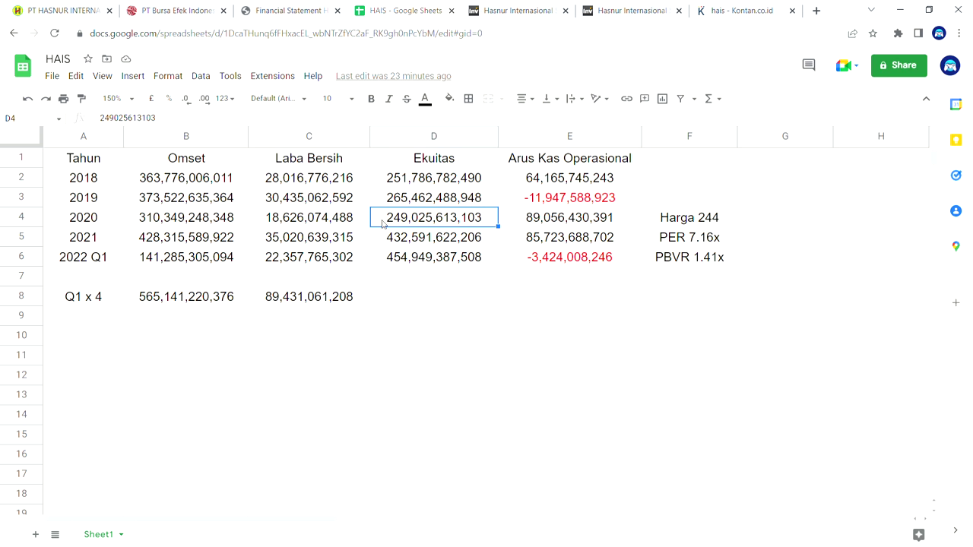
{"action": "left_click", "coordinate": [383, 242]}
{"action": "left_click", "coordinate": [378, 220]}
{"action": "left_click", "coordinate": [383, 242]}
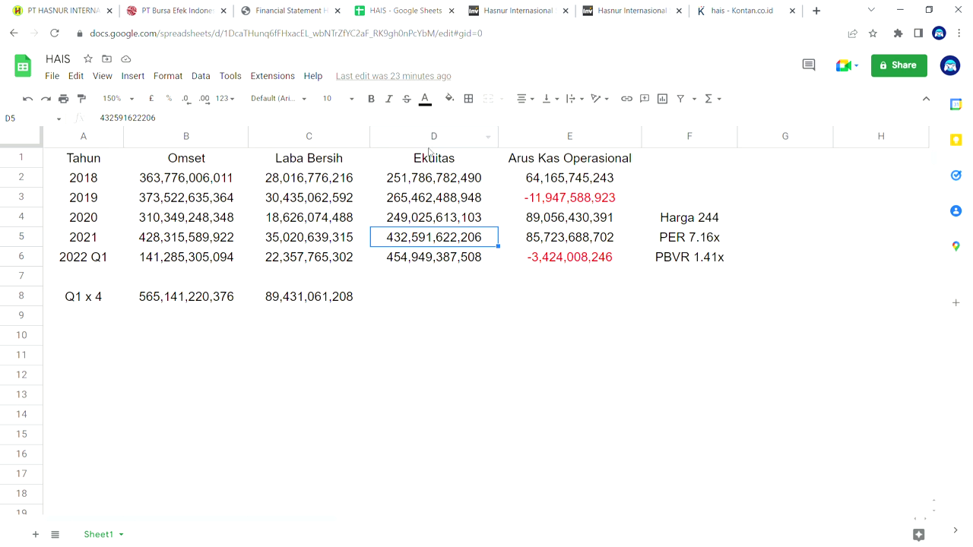
- Compare the 2021 Omset with the 2021 Ekuitas, checking the 2022 Q1 Omset as well
{"action": "left_click", "coordinate": [133, 244]}
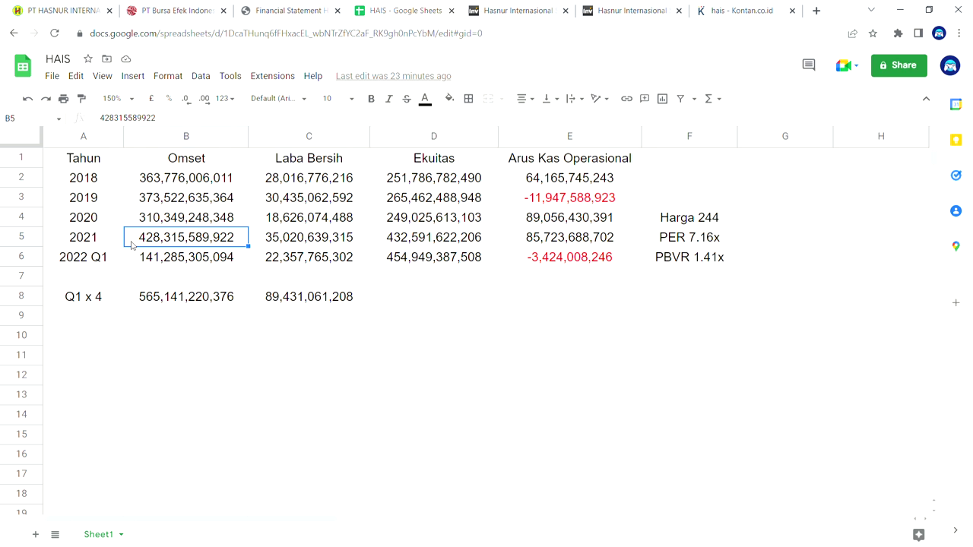
{"action": "left_click", "coordinate": [383, 240]}
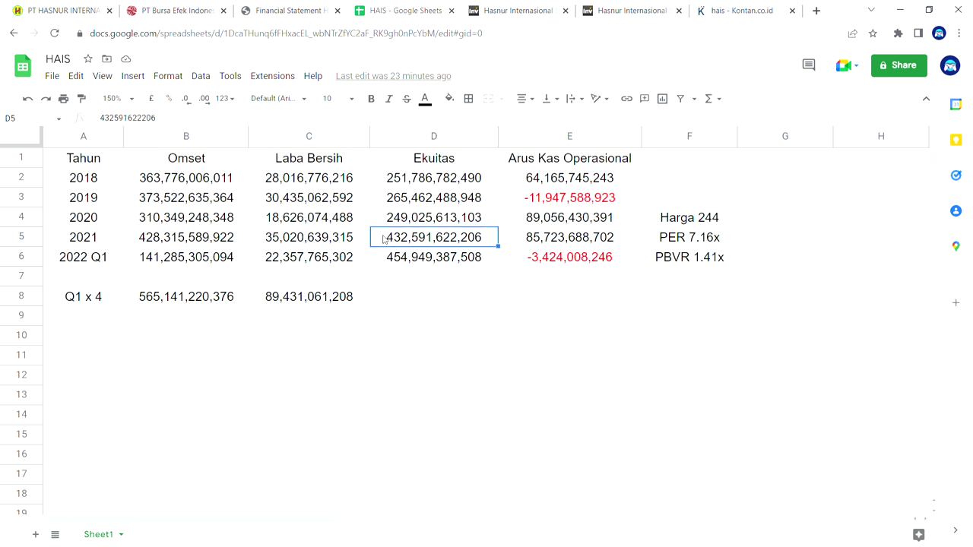
{"action": "left_click", "coordinate": [128, 256]}
{"action": "left_click", "coordinate": [136, 240]}
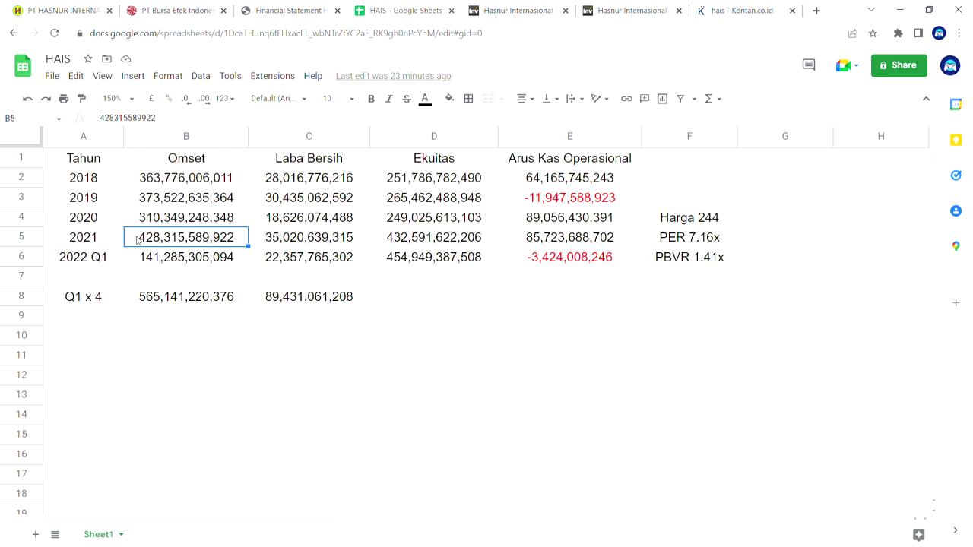
{"action": "left_click", "coordinate": [382, 242]}
- Compare the Omset figures for 2020 and 2021
{"action": "left_click", "coordinate": [119, 243]}
{"action": "left_click", "coordinate": [129, 244]}
{"action": "left_click", "coordinate": [140, 218]}
{"action": "left_click", "coordinate": [135, 247]}
{"action": "left_click", "coordinate": [133, 223]}
{"action": "left_click", "coordinate": [132, 242]}
- Compare Laba Bersih between 2021 and 2020, and check the 2021 Ekuitas and Arus Kas Operasional
{"action": "left_click", "coordinate": [262, 241]}
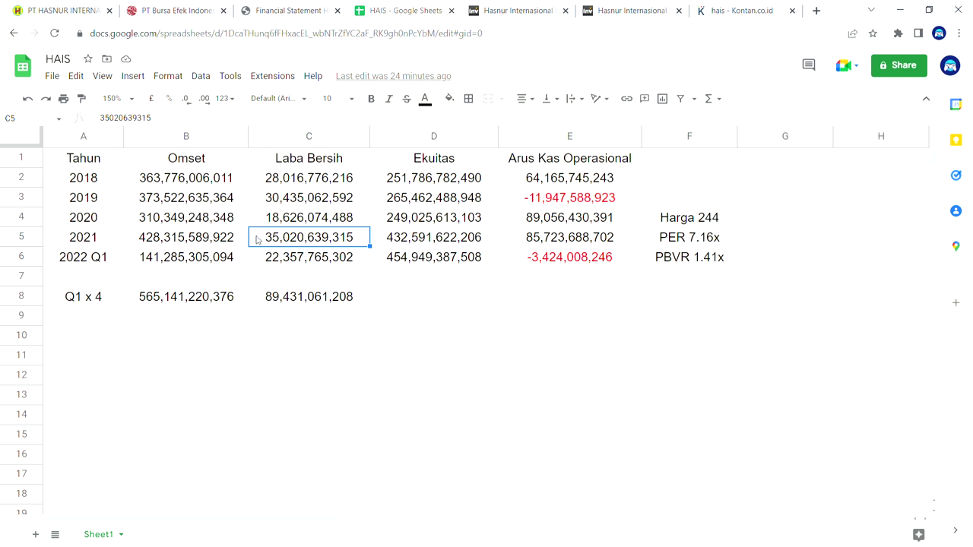
{"action": "left_click", "coordinate": [257, 220]}
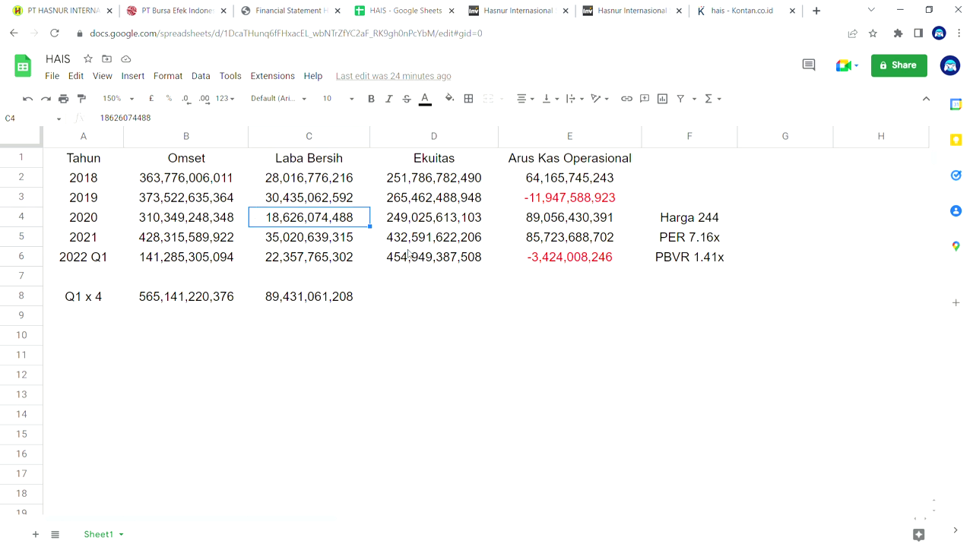
{"action": "left_click", "coordinate": [382, 240]}
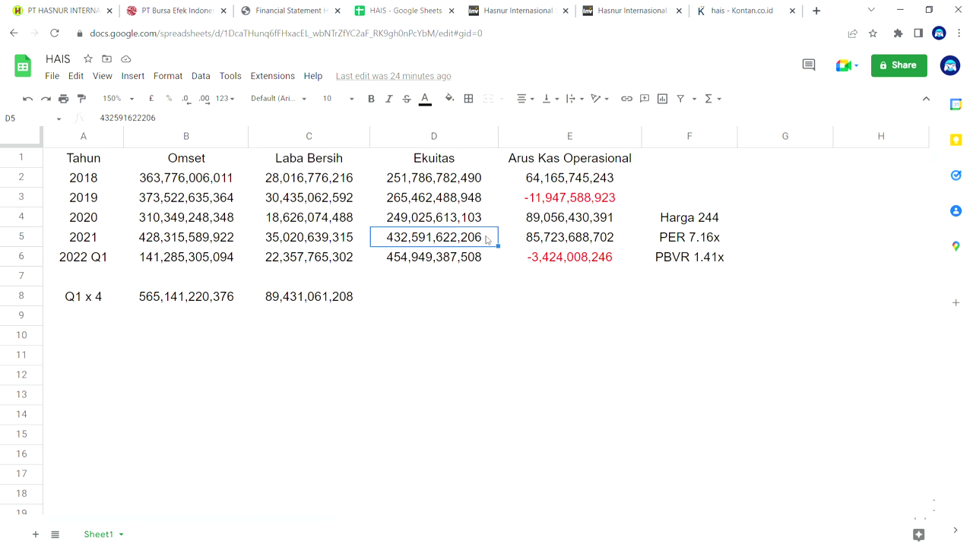
{"action": "left_click", "coordinate": [512, 241]}
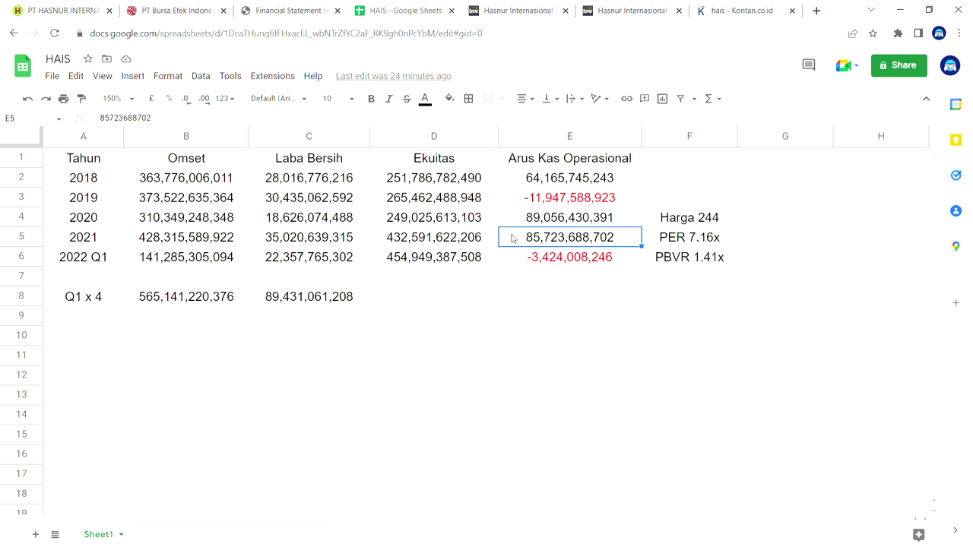
- Check the 2022 Q1 Omset, review net revenues through income for the period in the Q1 2022 financial statement, and return to the HAIS spreadsheet
{"action": "left_click", "coordinate": [118, 263]}
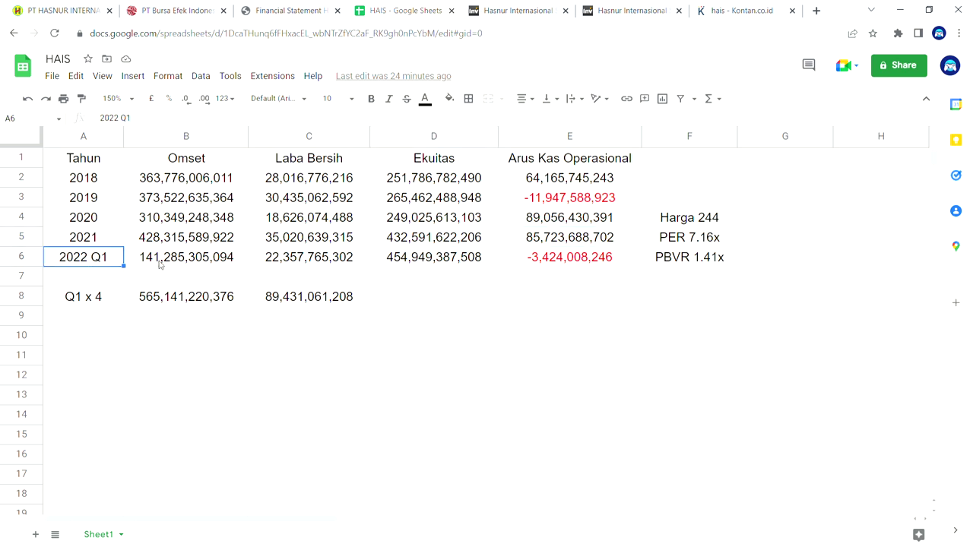
{"action": "left_click", "coordinate": [140, 263]}
{"action": "left_click", "coordinate": [275, 7]}
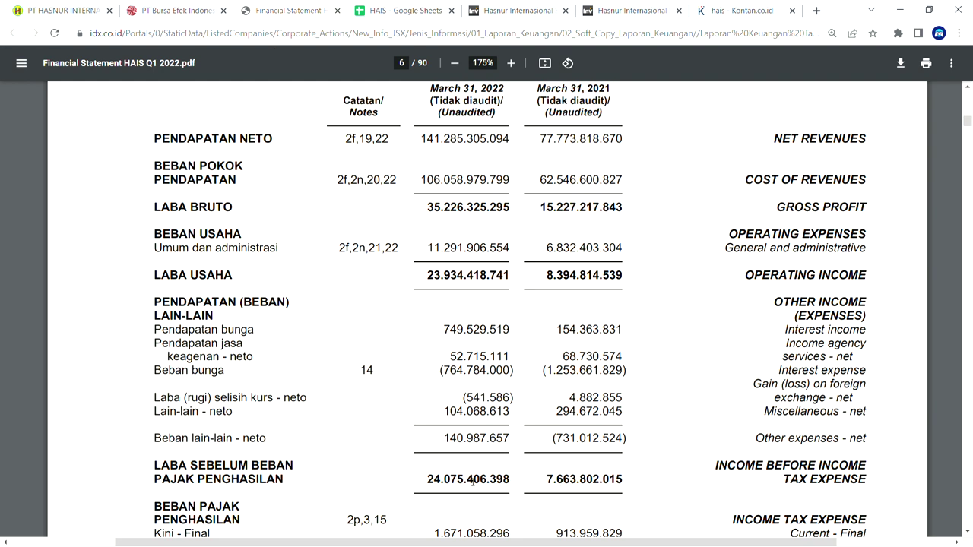
{"action": "scroll", "coordinate": [472, 483], "scroll_direction": "down", "scroll_amount": 3}
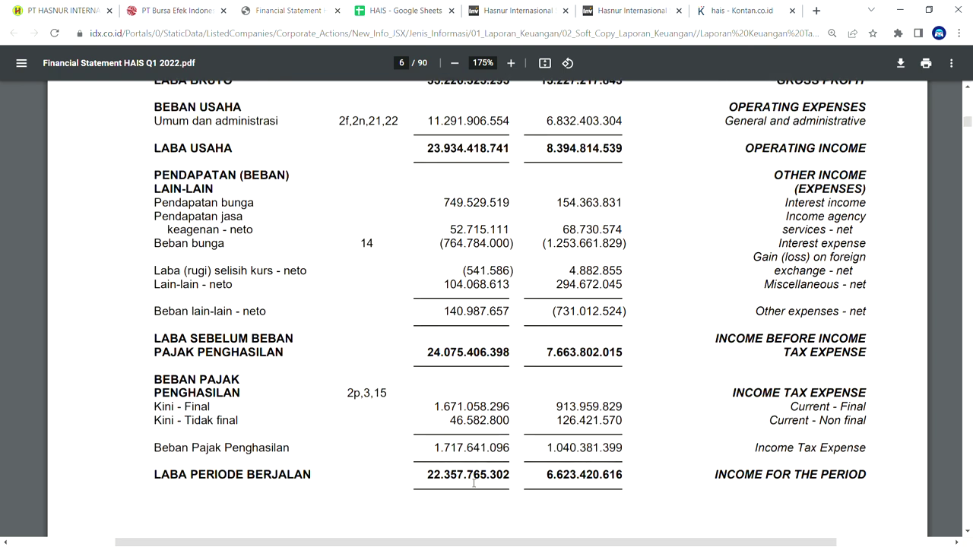
{"action": "left_click", "coordinate": [399, 7]}
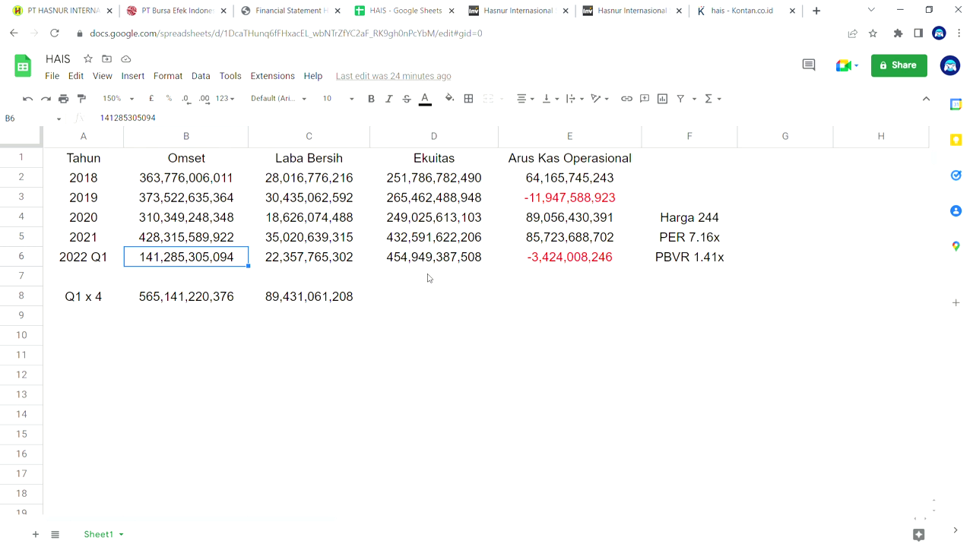
- Review the Omset, Laba Bersih, Ekuitas and Arus Kas Operasional columns for 2018 through 2022 Q1
{"action": "left_click_drag", "start_coordinate": [113, 182], "coordinate": [112, 238]}
{"action": "left_click", "coordinate": [113, 184]}
{"action": "left_click", "coordinate": [119, 262]}
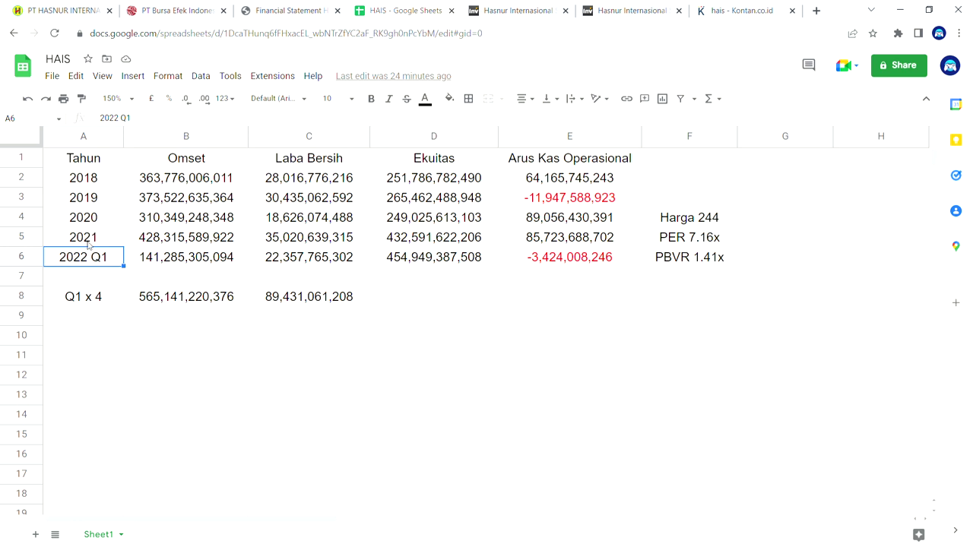
{"action": "left_click_drag", "start_coordinate": [128, 176], "coordinate": [135, 259]}
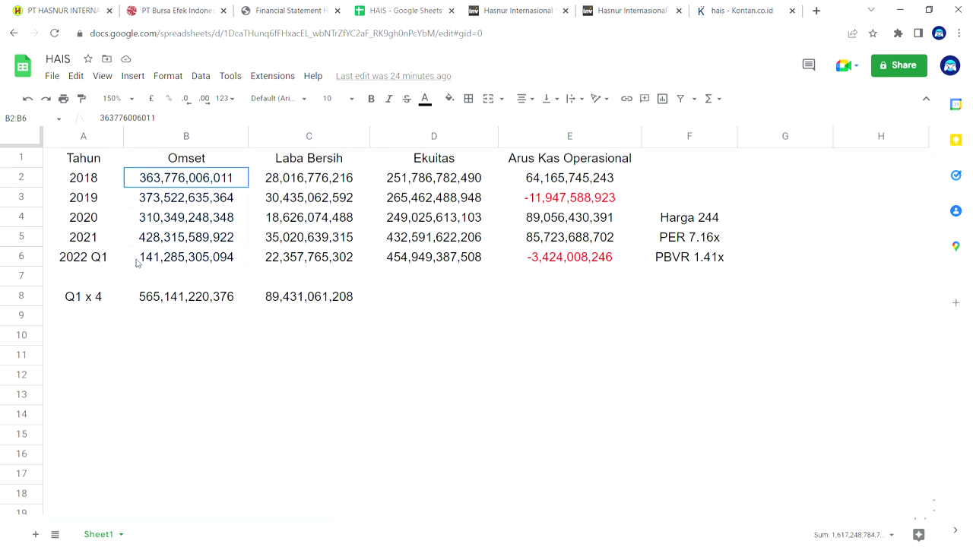
{"action": "left_click_drag", "start_coordinate": [261, 165], "coordinate": [263, 262]}
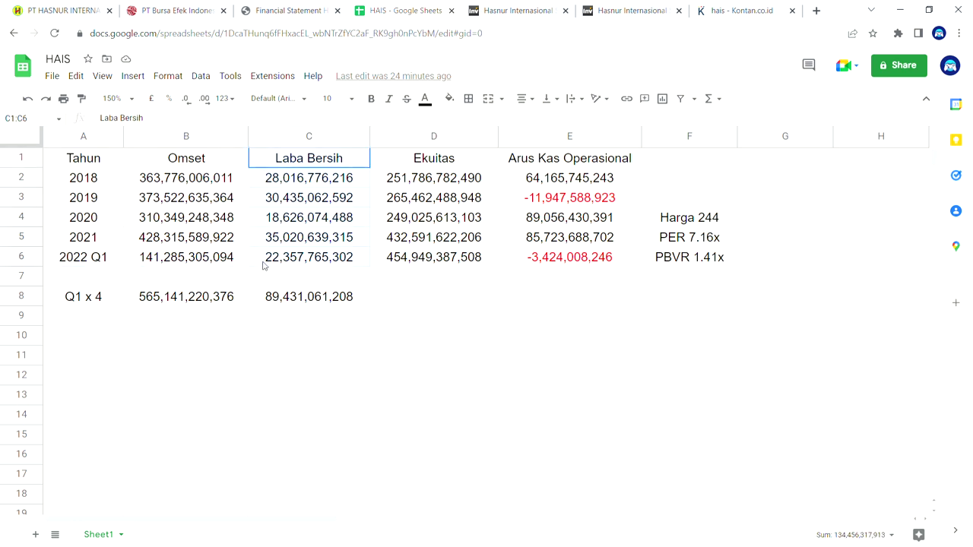
{"action": "left_click", "coordinate": [376, 183]}
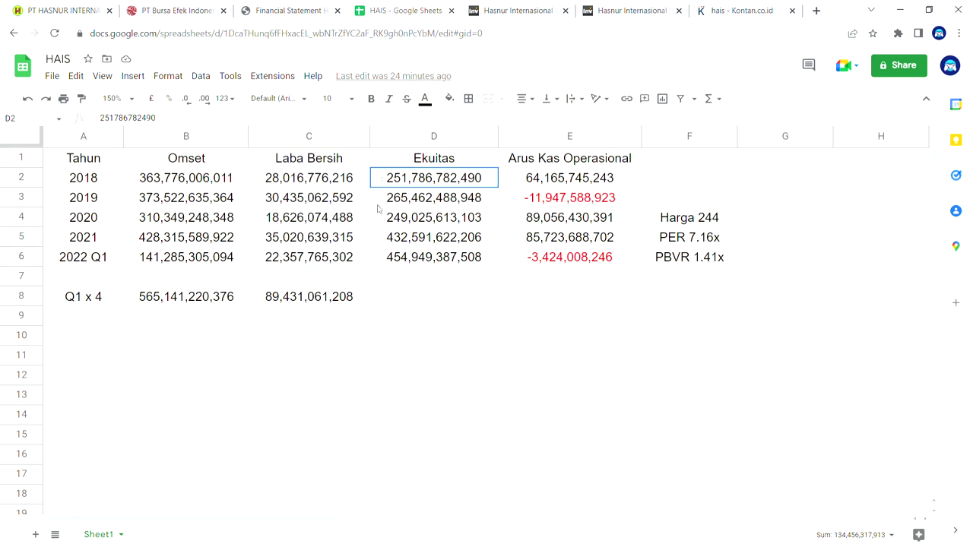
{"action": "left_click", "coordinate": [381, 256], "text": "shift"}
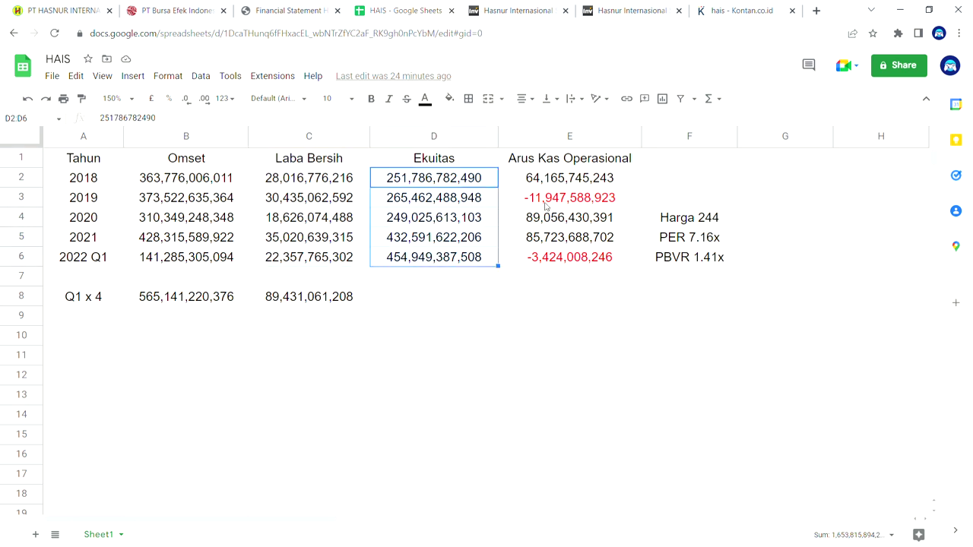
{"action": "left_click_drag", "start_coordinate": [506, 158], "coordinate": [508, 259]}
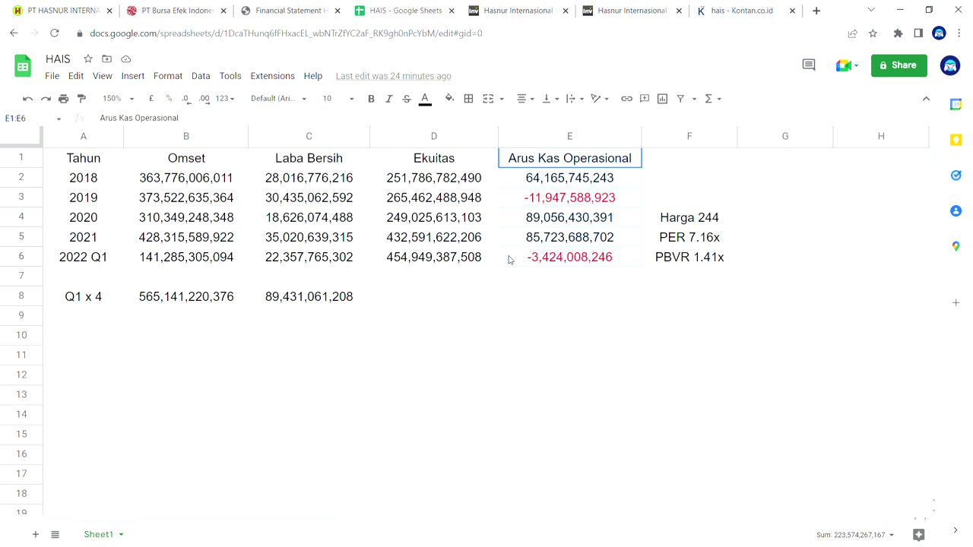
- Compare the negative Arus Kas Operasional values of 2019 and 2022 Q1 with those of 2018, 2020 and 2021
{"action": "left_click", "coordinate": [511, 296]}
{"action": "left_click", "coordinate": [515, 204]}
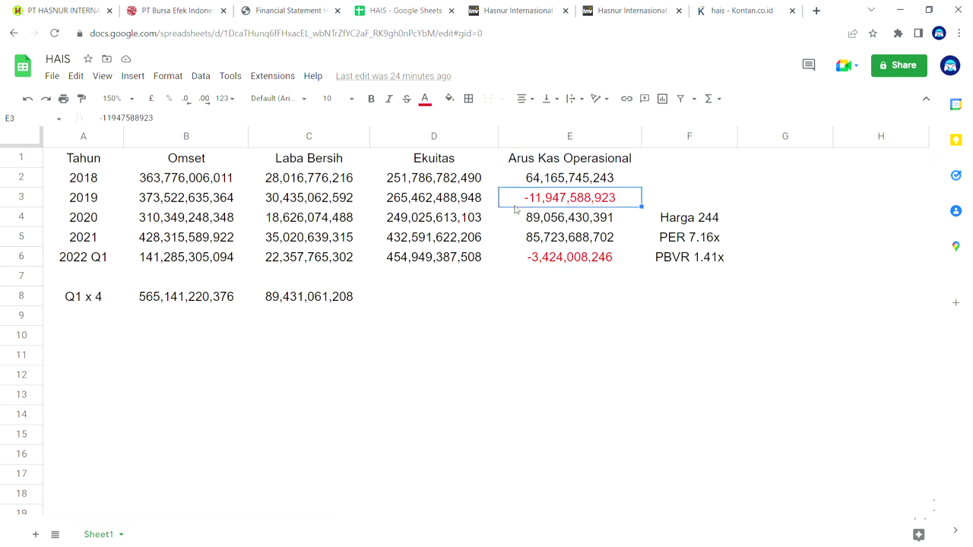
{"action": "left_click", "coordinate": [520, 264]}
{"action": "left_click_drag", "start_coordinate": [513, 219], "coordinate": [515, 247]}
{"action": "left_click", "coordinate": [507, 187]}
{"action": "left_click", "coordinate": [510, 287]}
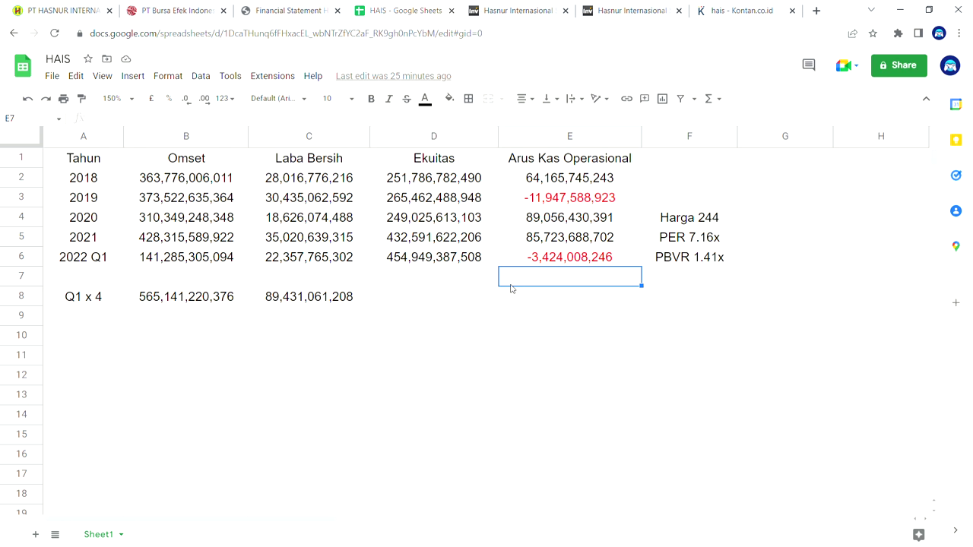
- Compare the Q1 x 4 Omset with the 2021 Omset
{"action": "left_click", "coordinate": [162, 279]}
{"action": "left_click", "coordinate": [111, 299]}
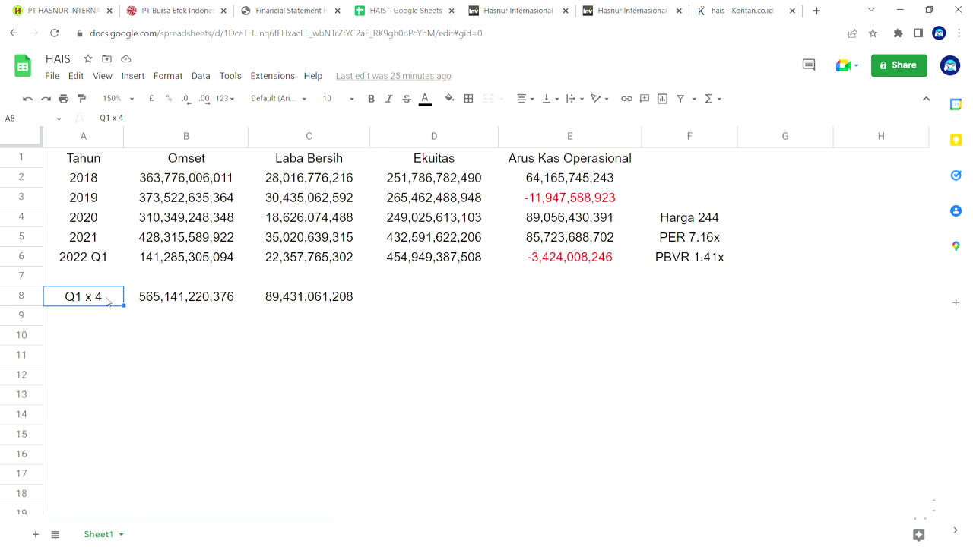
{"action": "left_click", "coordinate": [137, 297]}
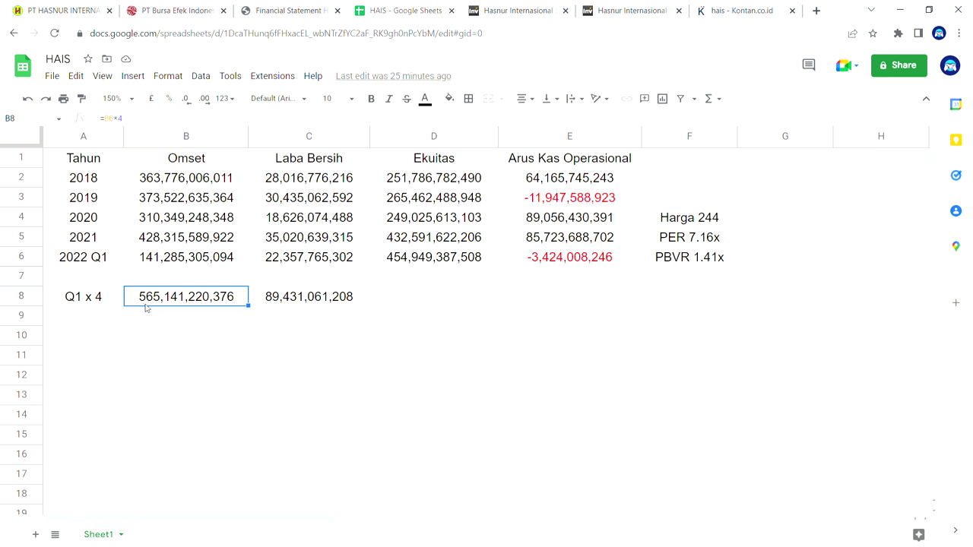
{"action": "left_click", "coordinate": [133, 240]}
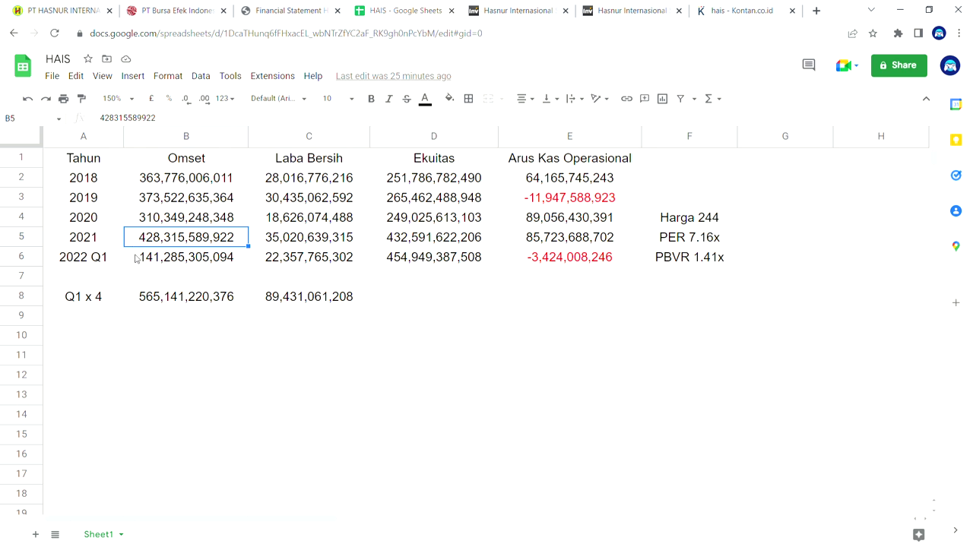
- Compare the Q1 x 4 Laba Bersih with the Laba Bersih of 2022 Q1, 2021, 2019 and 2018
{"action": "left_click", "coordinate": [258, 305]}
{"action": "left_click", "coordinate": [254, 261]}
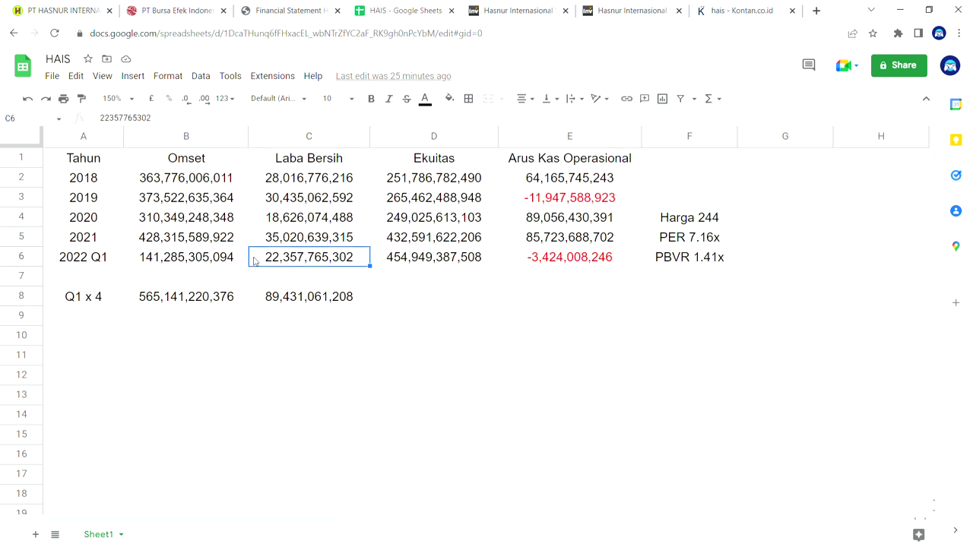
{"action": "left_click", "coordinate": [257, 305]}
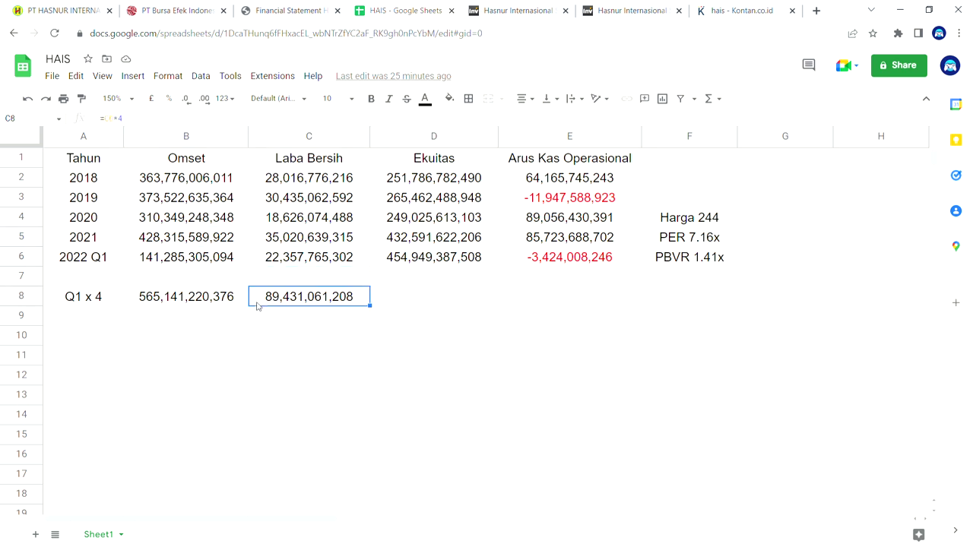
{"action": "left_click", "coordinate": [256, 242]}
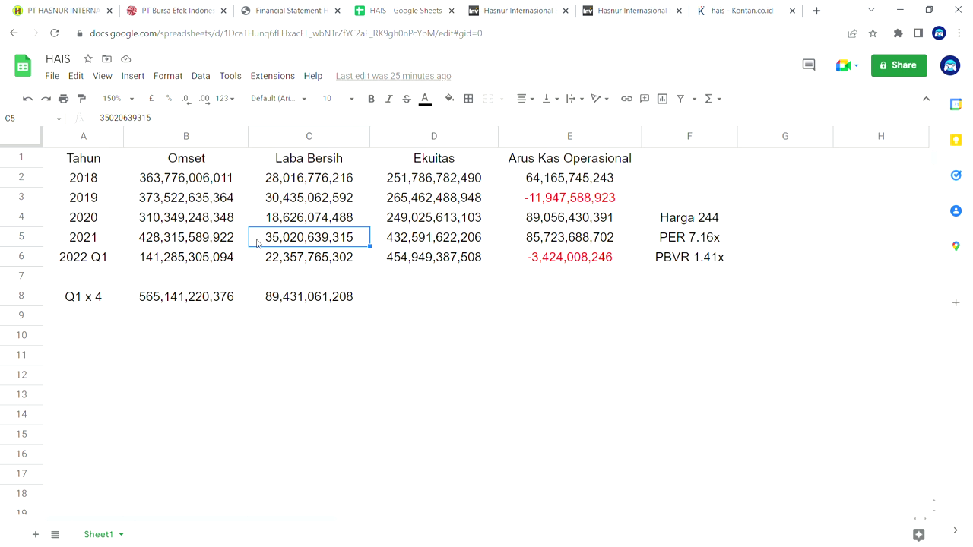
{"action": "left_click", "coordinate": [256, 202]}
{"action": "left_click", "coordinate": [260, 179]}
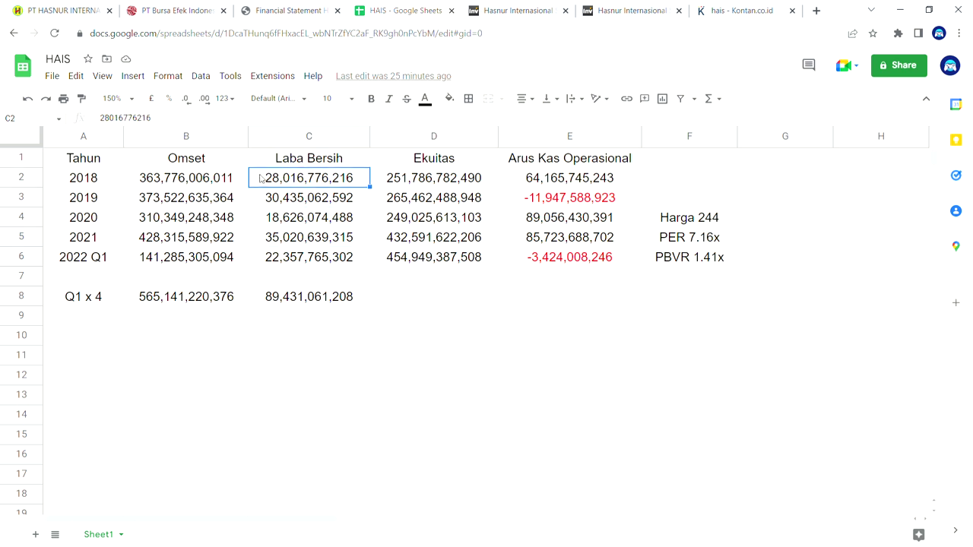
{"action": "left_click", "coordinate": [262, 296]}
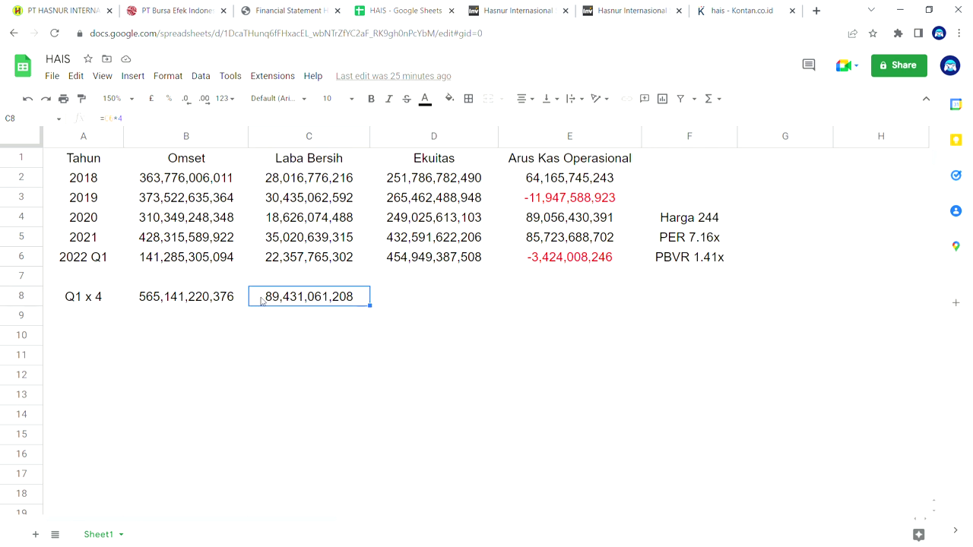
{"action": "left_click", "coordinate": [260, 258]}
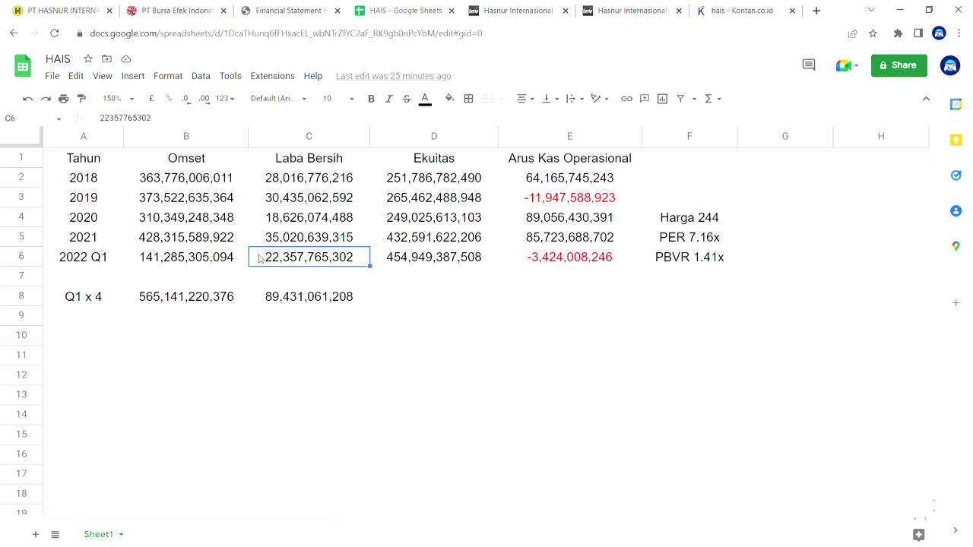
- Compare the 2022 Q1 Omset and Laba Bersih with their Q1 x 4 values
{"action": "left_click", "coordinate": [137, 261]}
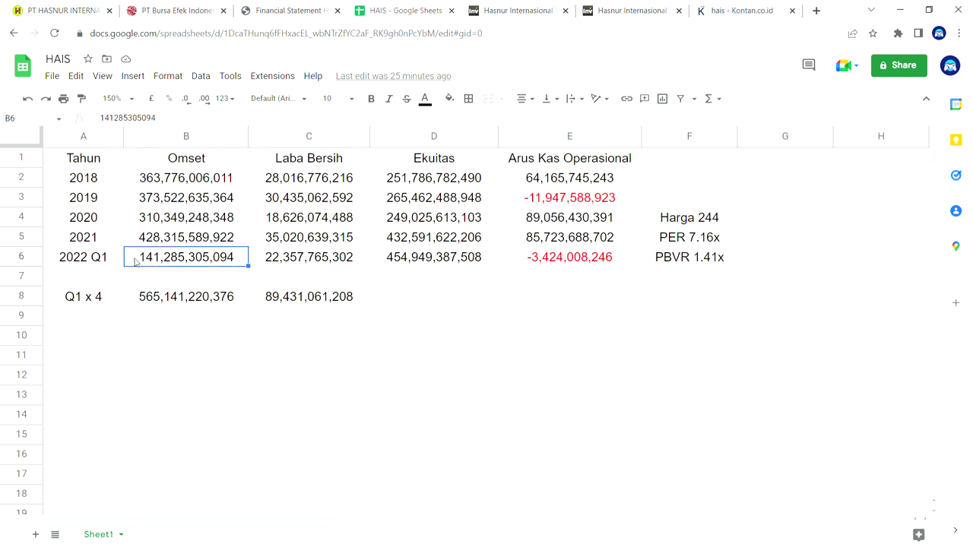
{"action": "left_click", "coordinate": [115, 263]}
{"action": "left_click", "coordinate": [133, 304]}
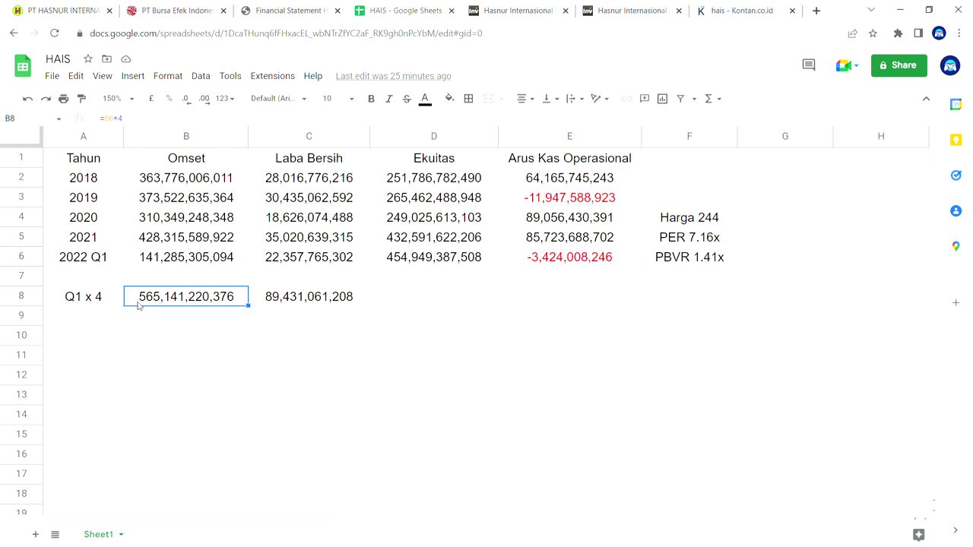
{"action": "left_click", "coordinate": [260, 265]}
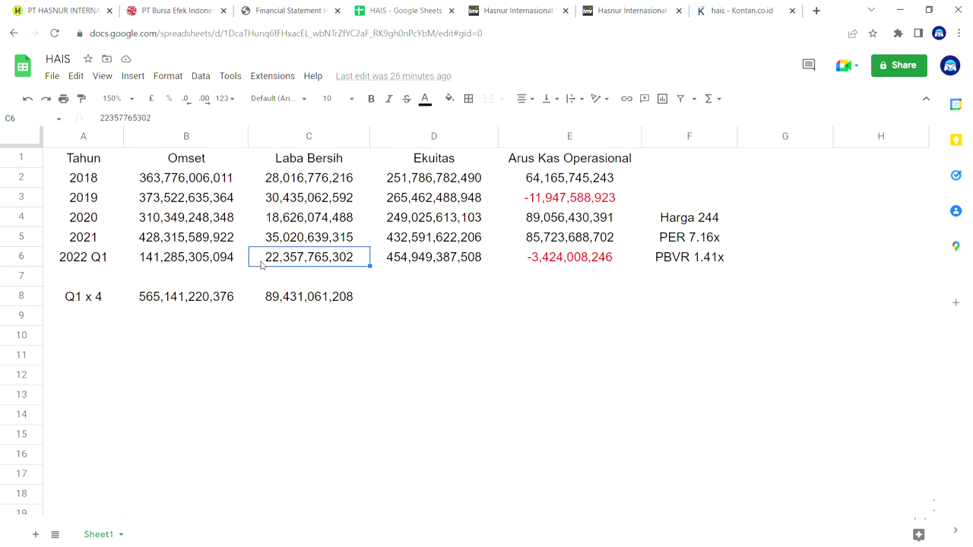
{"action": "left_click", "coordinate": [259, 302]}
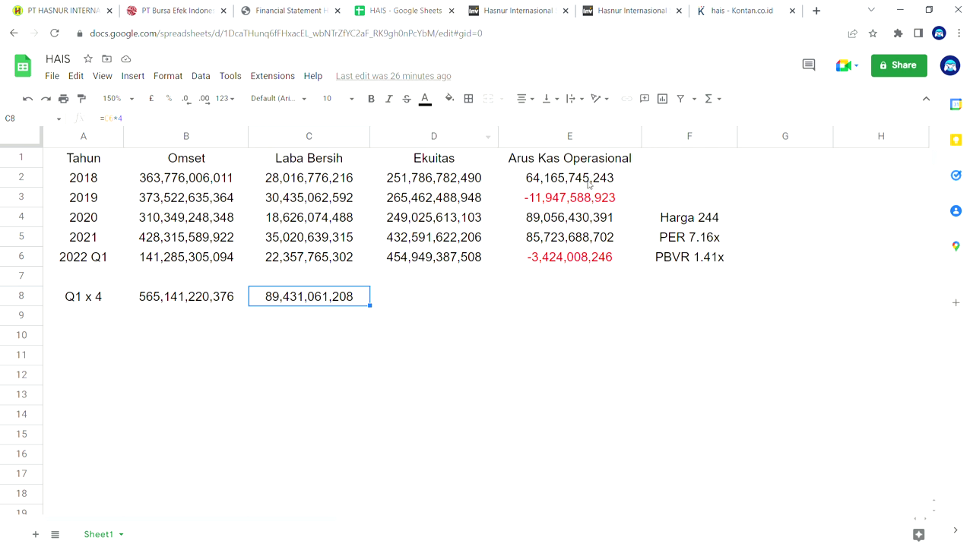
- Review the Ekuitas, Laba Bersih and Omset trends from 2018 to 2022 Q1
{"action": "left_click_drag", "start_coordinate": [391, 180], "coordinate": [383, 259]}
{"action": "left_click_drag", "start_coordinate": [258, 182], "coordinate": [257, 257]}
{"action": "left_click", "coordinate": [140, 180]}
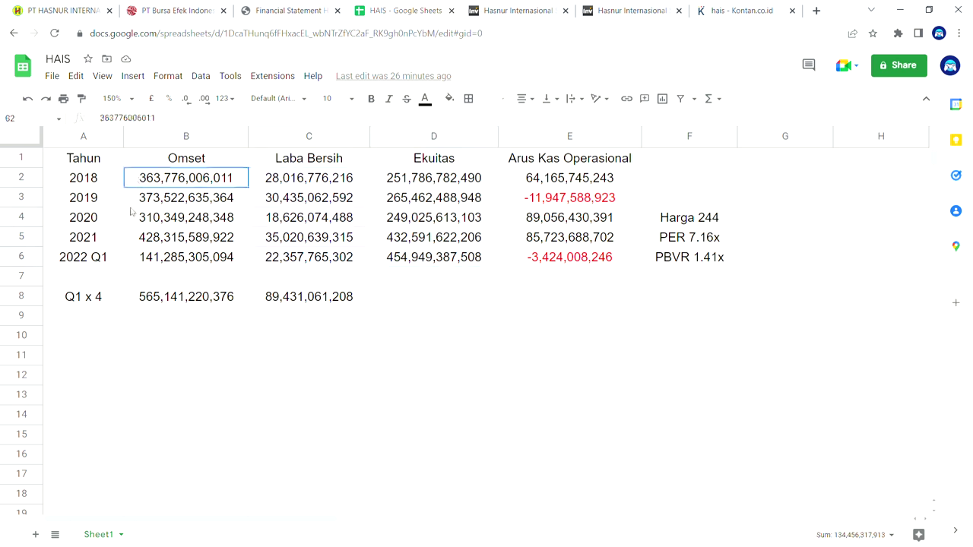
{"action": "left_click", "coordinate": [134, 258], "text": "shift"}
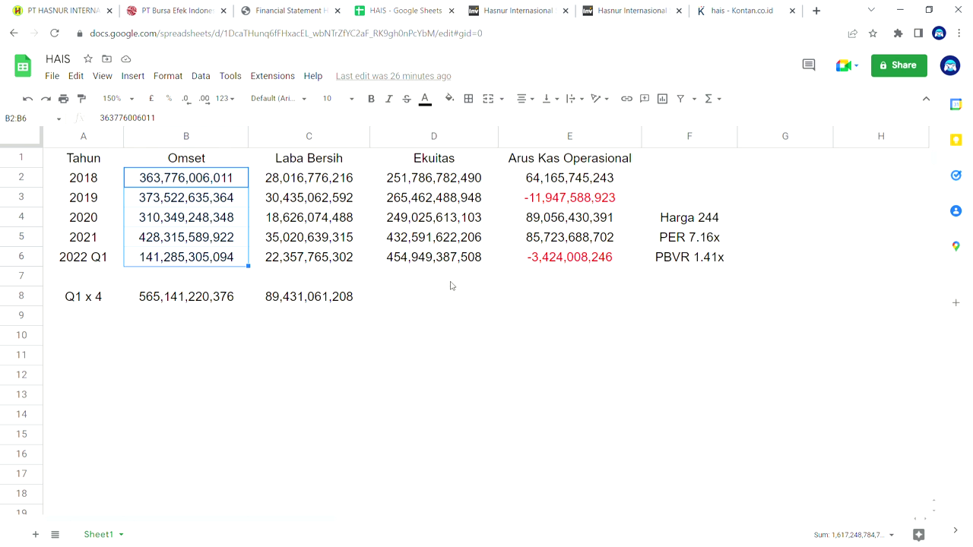
- Compare Omset, Laba Bersih and Ekuitas for 2021 and 2022 Q1 with the 2018 to 2020 figures
{"action": "left_click", "coordinate": [381, 237]}
{"action": "left_click", "coordinate": [135, 237]}
{"action": "left_click", "coordinate": [382, 258], "text": "shift"}
{"action": "left_click", "coordinate": [131, 179]}
{"action": "left_click", "coordinate": [437, 221], "text": "shift"}
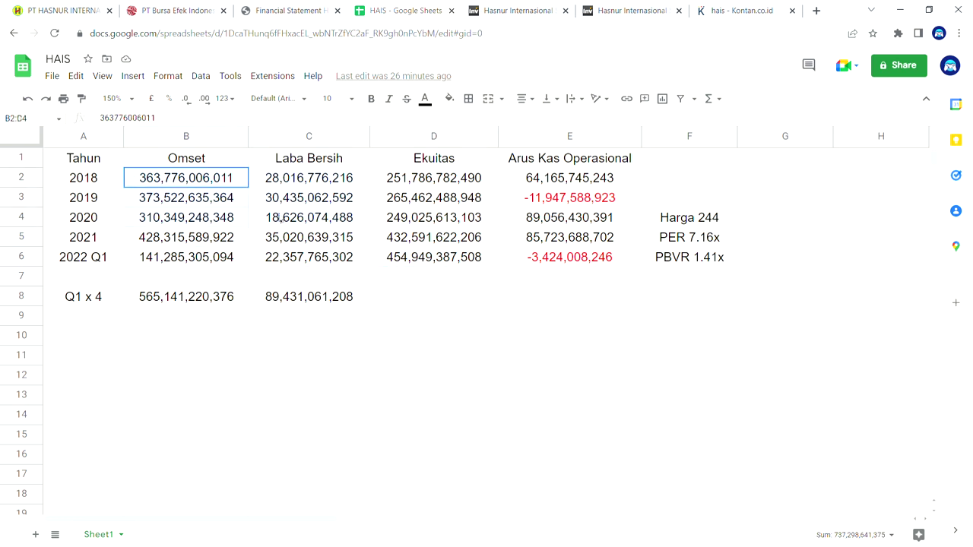
{"action": "left_click", "coordinate": [131, 185]}
{"action": "key", "text": "shift+Down"}
{"action": "key", "text": "shift+Down"}
{"action": "key", "text": "shift+Right"}
{"action": "key", "text": "shift+Right"}
{"action": "left_click", "coordinate": [458, 305]}
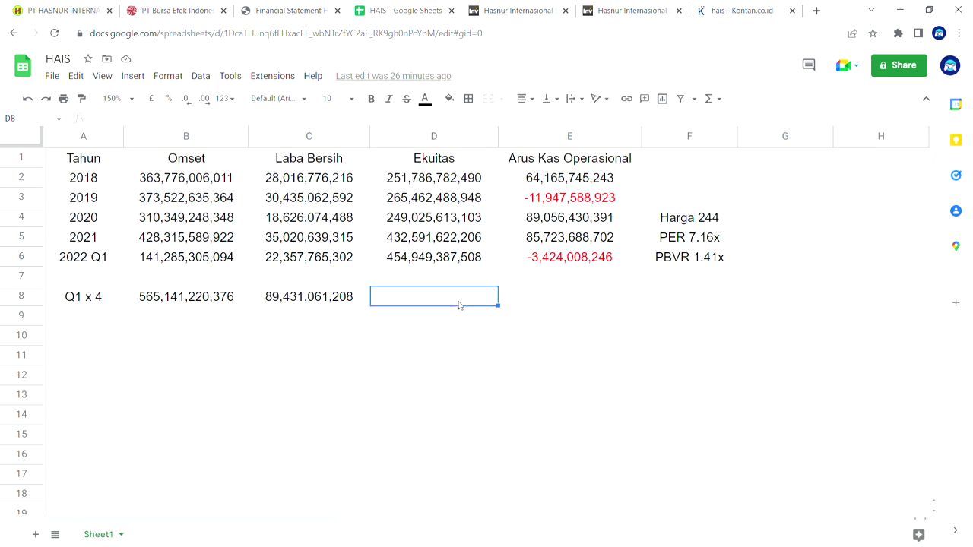
- Review the whole table from Tahun to Arus Kas Operasional for 2018 through 2022 Q1
{"action": "left_click", "coordinate": [341, 280]}
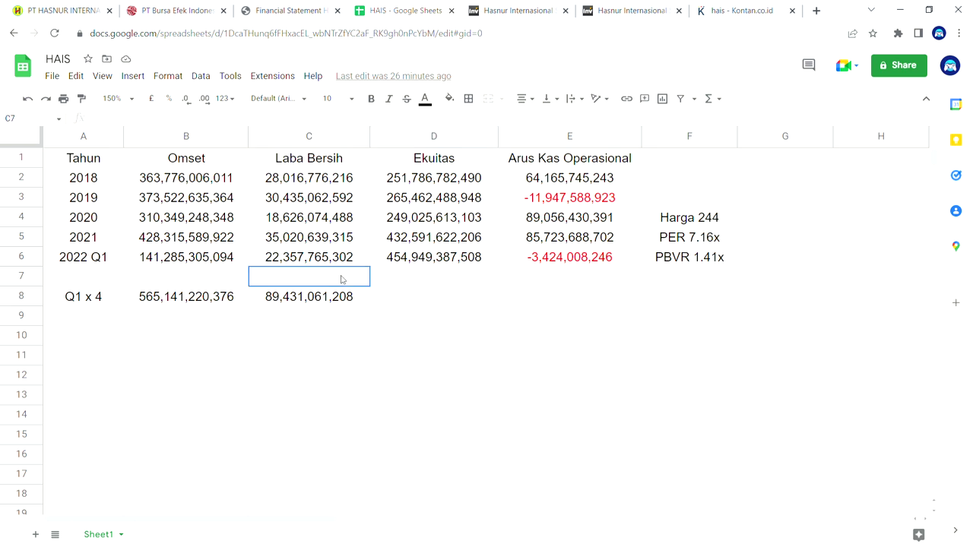
{"action": "left_click", "coordinate": [75, 182]}
{"action": "left_click_drag", "start_coordinate": [75, 183], "coordinate": [582, 262]}
{"action": "left_click", "coordinate": [437, 295]}
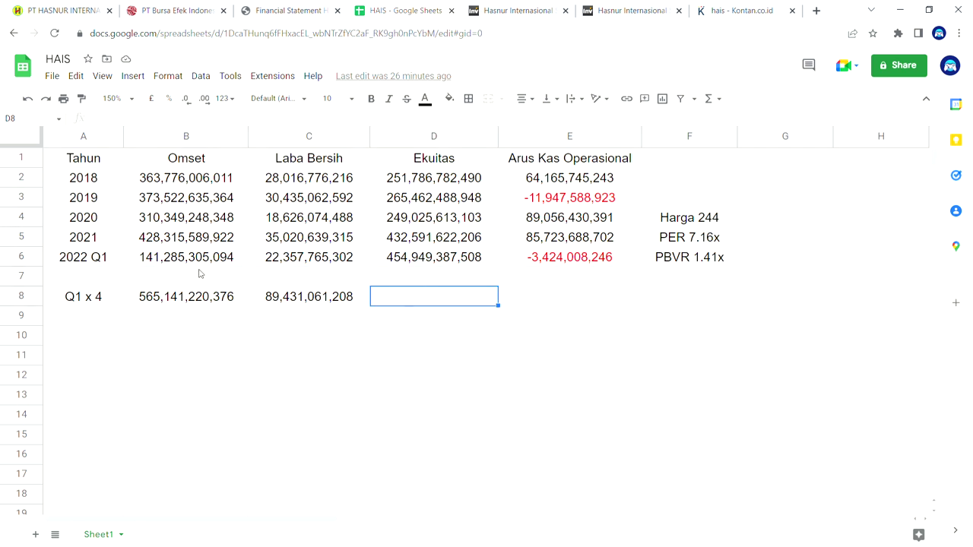
{"action": "left_click", "coordinate": [149, 278]}
{"action": "left_click", "coordinate": [289, 283]}
{"action": "left_click", "coordinate": [453, 289]}
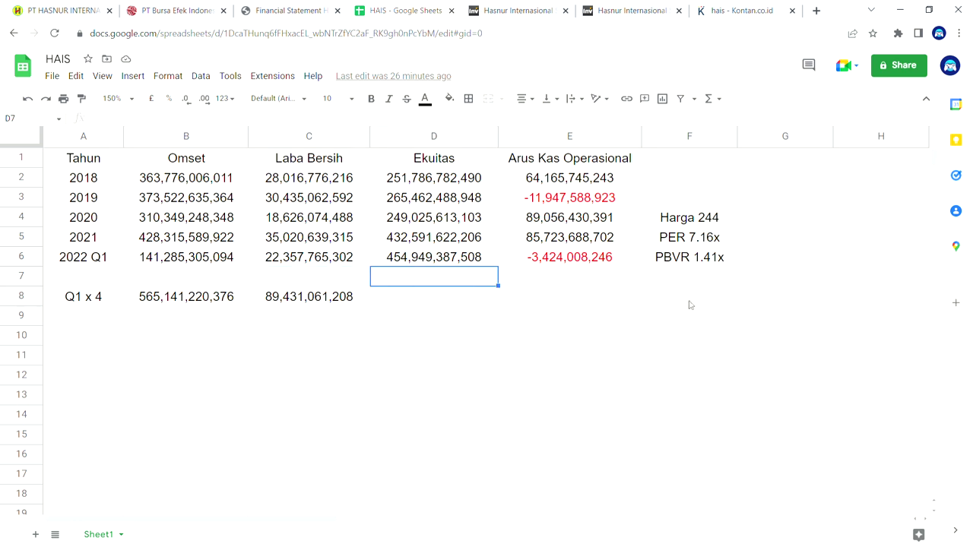
- Check the PER valuation ratio against the Harga entry beside the financial table
{"action": "left_click", "coordinate": [655, 237]}
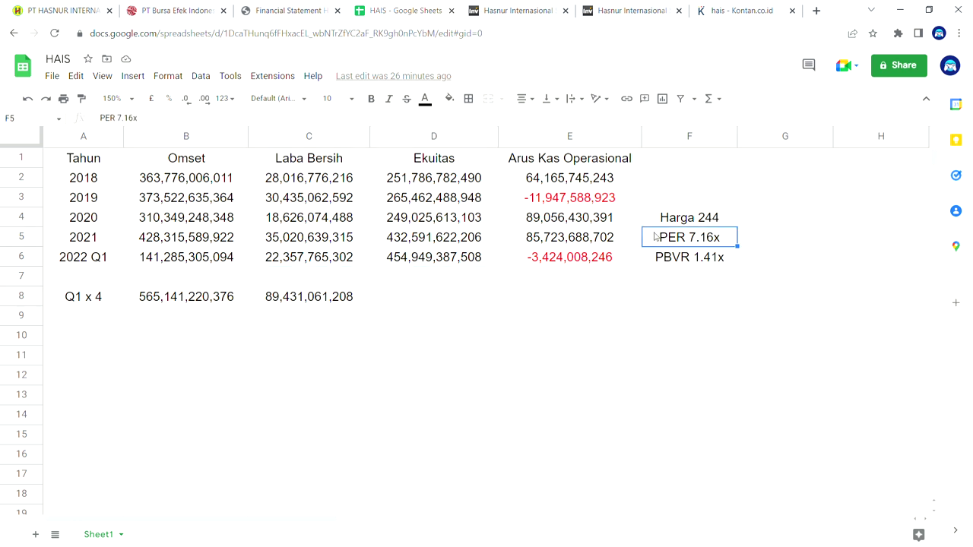
{"action": "left_click", "coordinate": [730, 219]}
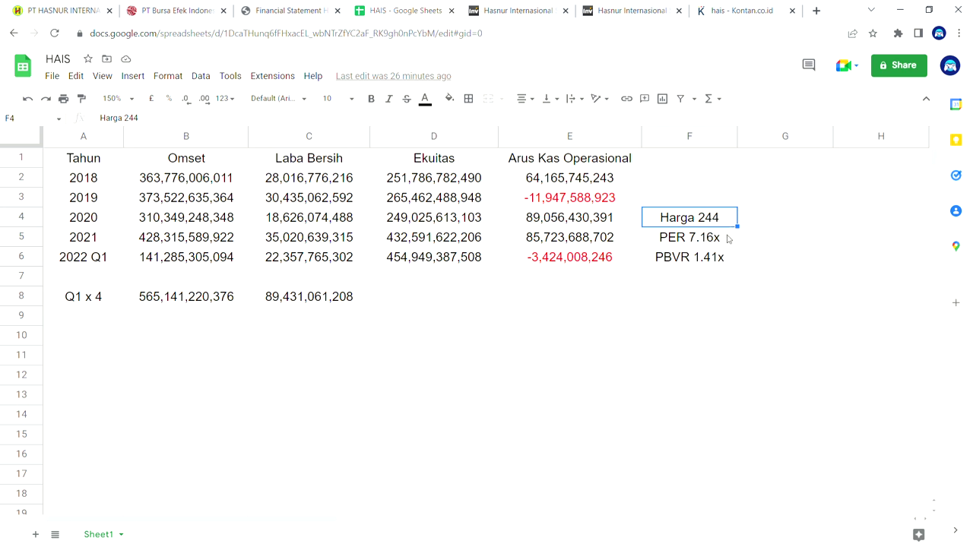
{"action": "left_click", "coordinate": [727, 245]}
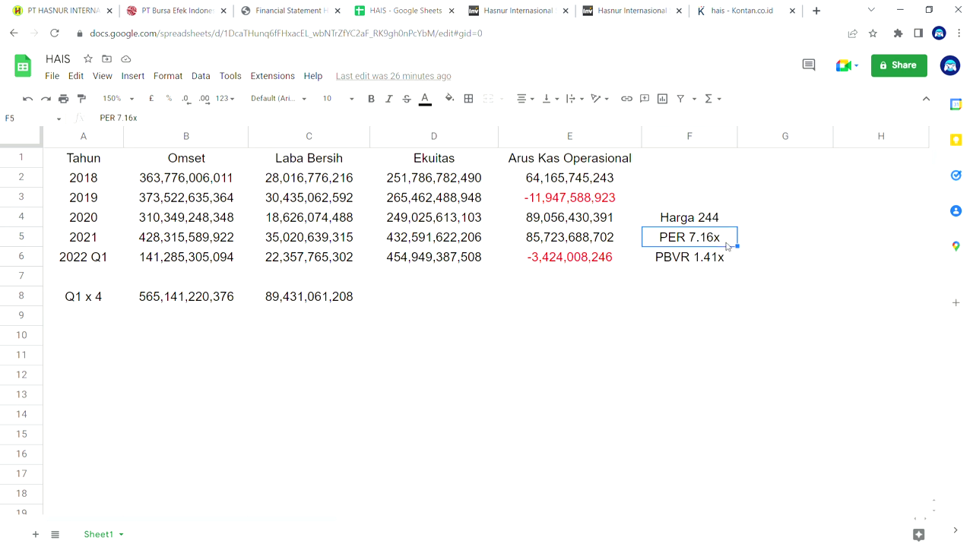
- Compare the PER and PBVR valuation ratios beside the financial table
{"action": "left_click", "coordinate": [731, 265]}
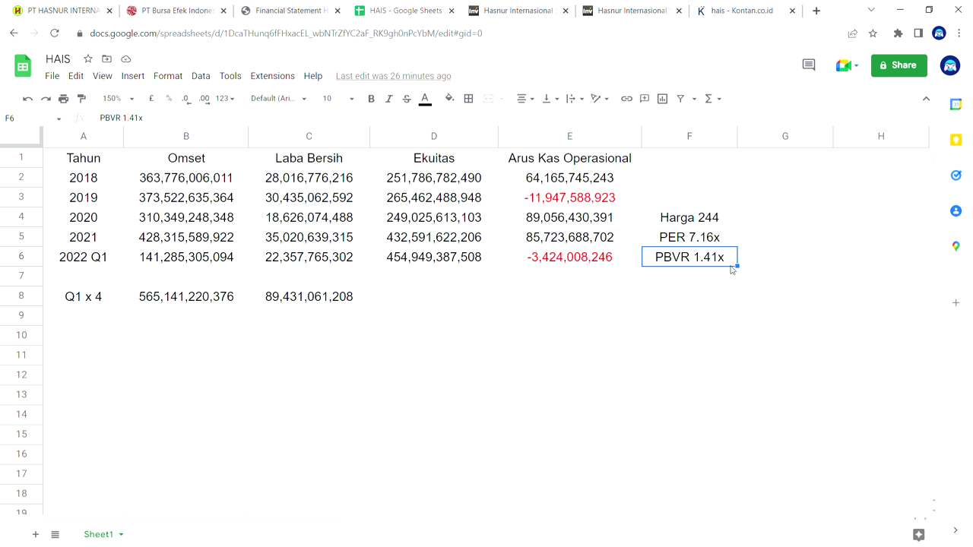
{"action": "left_click", "coordinate": [727, 239]}
{"action": "left_click", "coordinate": [731, 259]}
{"action": "left_click", "coordinate": [731, 242]}
{"action": "left_click", "coordinate": [732, 258]}
{"action": "left_click", "coordinate": [728, 240]}
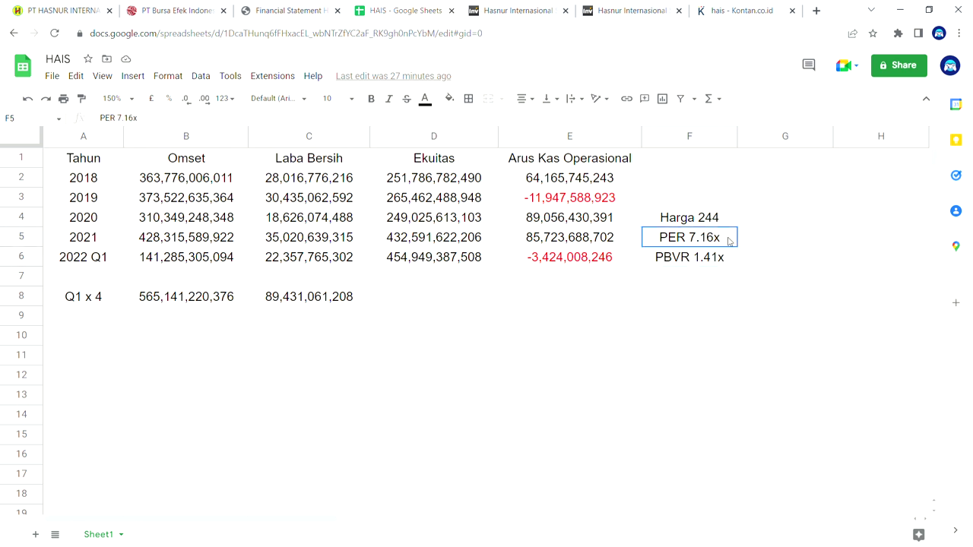
{"action": "left_click", "coordinate": [728, 262]}
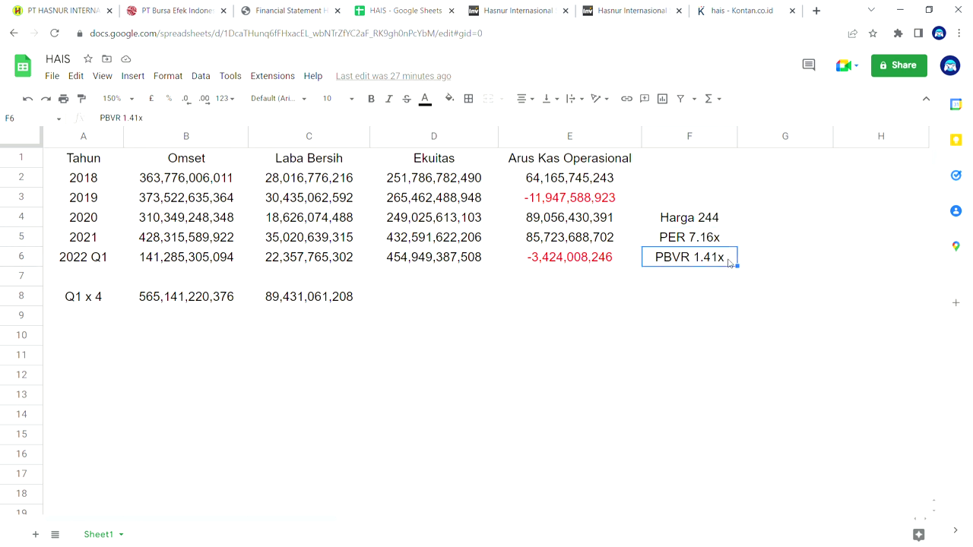
{"action": "left_click", "coordinate": [728, 240]}
{"action": "left_click", "coordinate": [729, 266]}
- Review Ekuitas from 2018 to 2022 Q1, comparing the 2021 and 2022 Q1 rows with the 2018 to 2020 equity
{"action": "left_click_drag", "start_coordinate": [378, 180], "coordinate": [382, 264]}
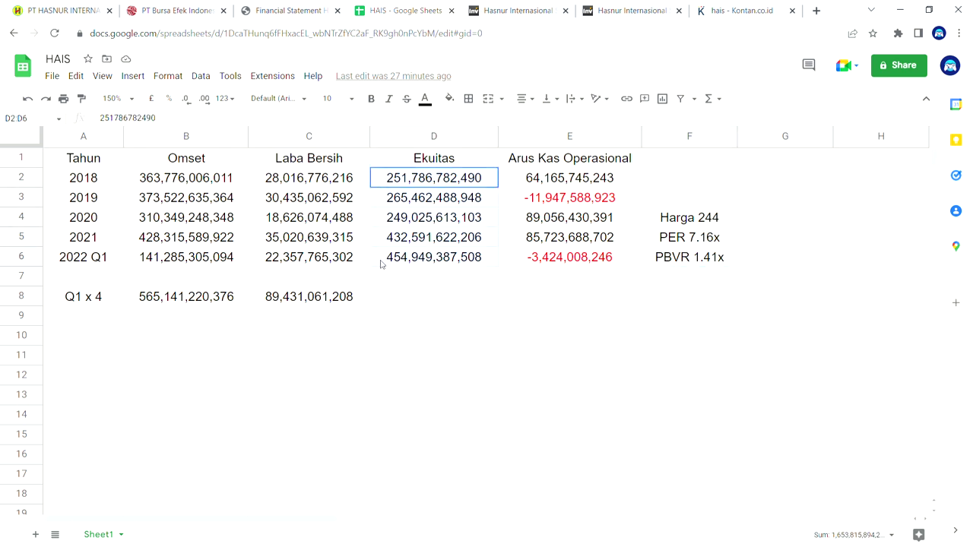
{"action": "left_click", "coordinate": [399, 315]}
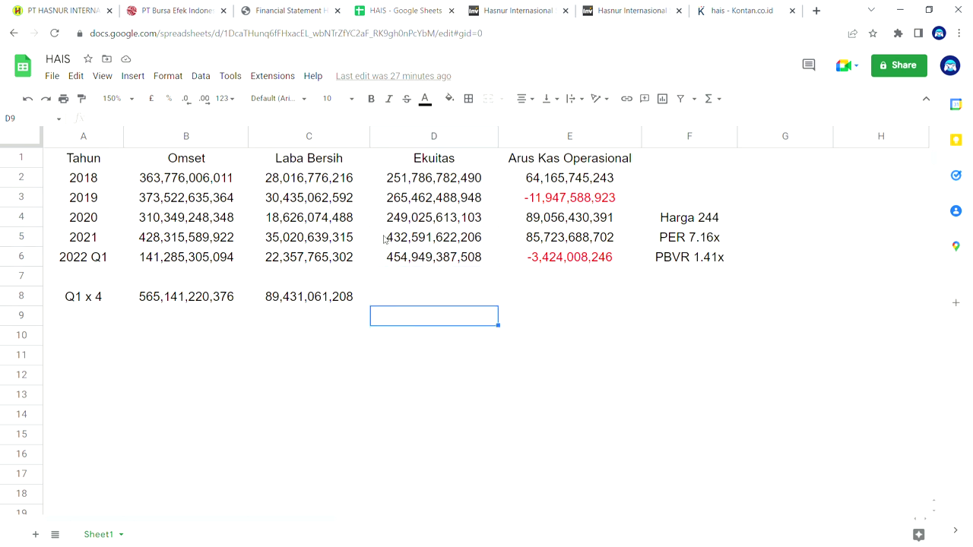
{"action": "left_click_drag", "start_coordinate": [108, 234], "coordinate": [458, 258]}
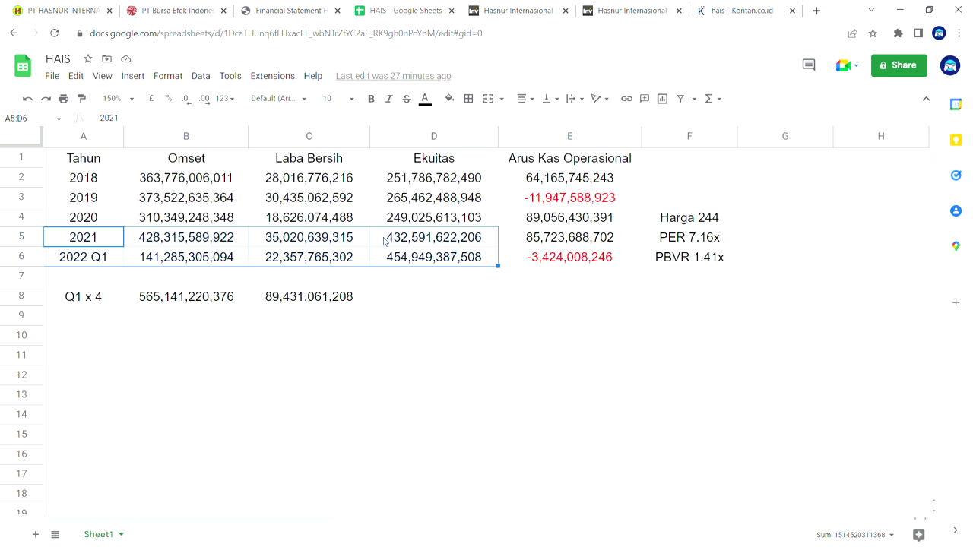
{"action": "left_click", "coordinate": [397, 302]}
{"action": "left_click_drag", "start_coordinate": [377, 176], "coordinate": [399, 221]}
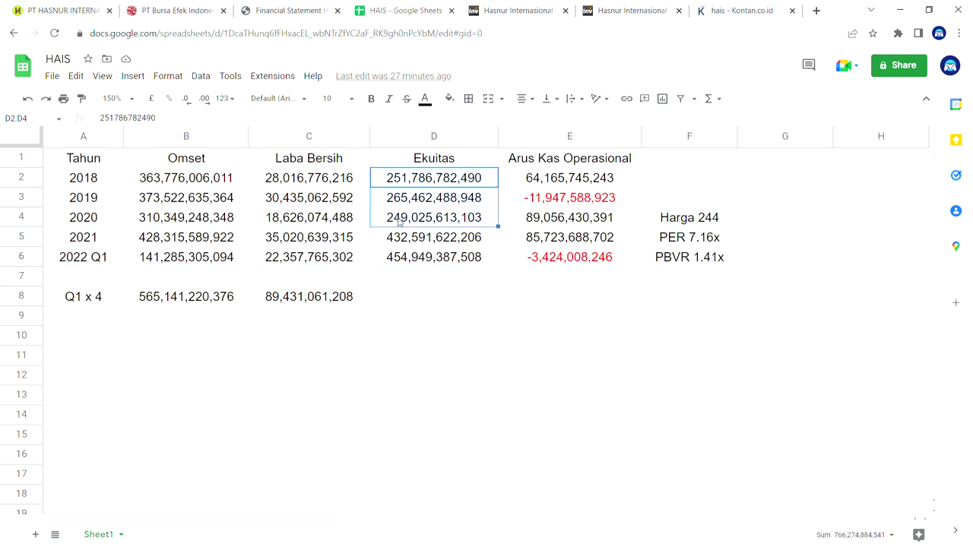
{"action": "left_click", "coordinate": [448, 332]}
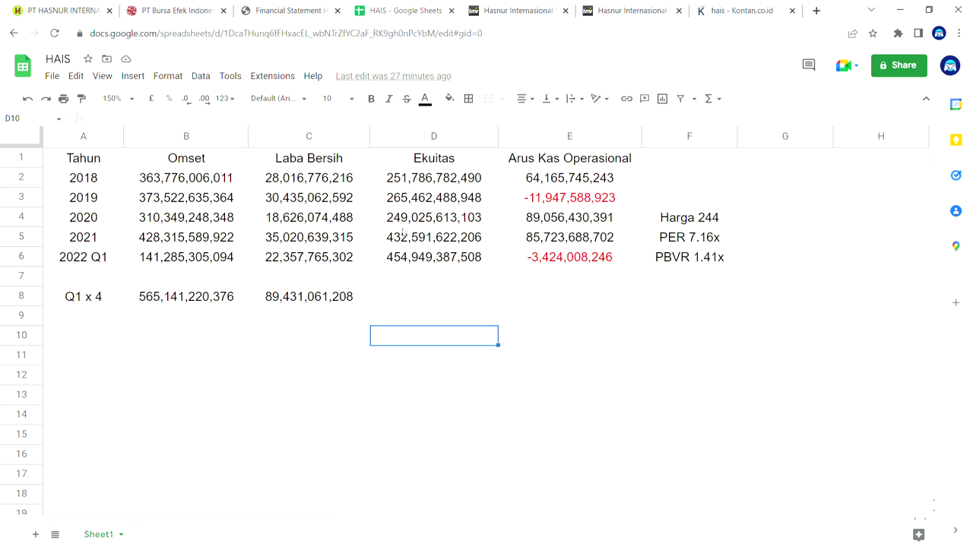
- Examine the 2018 to 2020 figures for Ekuitas, Omset and Laba Bersih year by year
{"action": "left_click", "coordinate": [386, 185]}
{"action": "left_click_drag", "start_coordinate": [390, 187], "coordinate": [407, 214]}
{"action": "left_click", "coordinate": [421, 335]}
{"action": "left_click", "coordinate": [382, 222]}
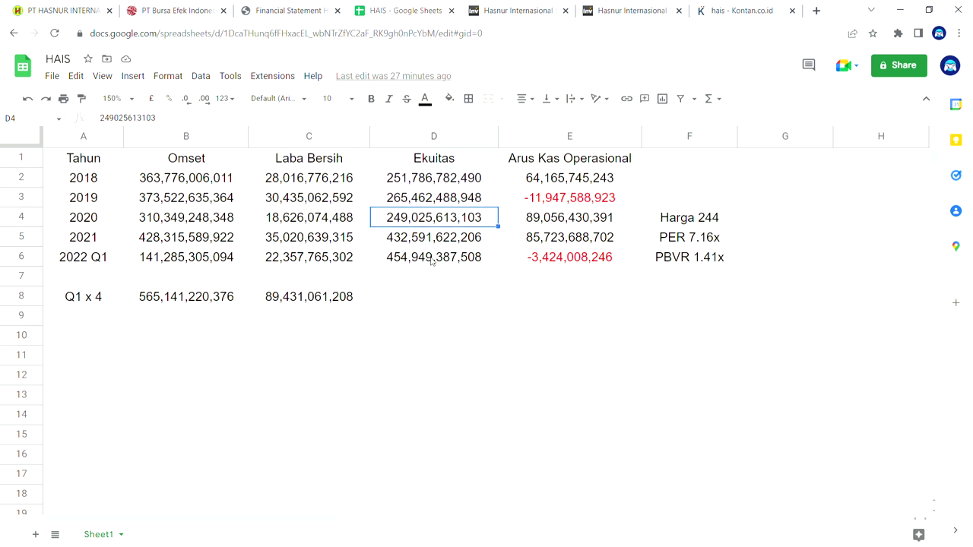
{"action": "left_click_drag", "start_coordinate": [378, 182], "coordinate": [385, 199]}
{"action": "left_click", "coordinate": [384, 221]}
{"action": "left_click", "coordinate": [131, 180]}
{"action": "left_click", "coordinate": [134, 201], "text": "shift"}
{"action": "left_click", "coordinate": [135, 219]}
{"action": "left_click_drag", "start_coordinate": [279, 180], "coordinate": [267, 219]}
- Check the PBVR valuation ratio beside the 2022 Q1 row
{"action": "left_click", "coordinate": [701, 293]}
{"action": "left_click", "coordinate": [703, 278]}
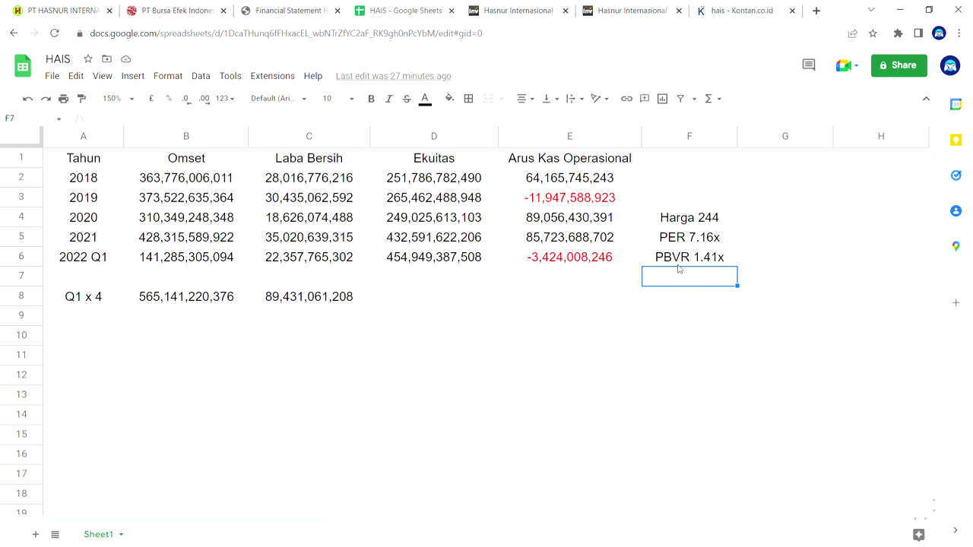
{"action": "left_click", "coordinate": [733, 257]}
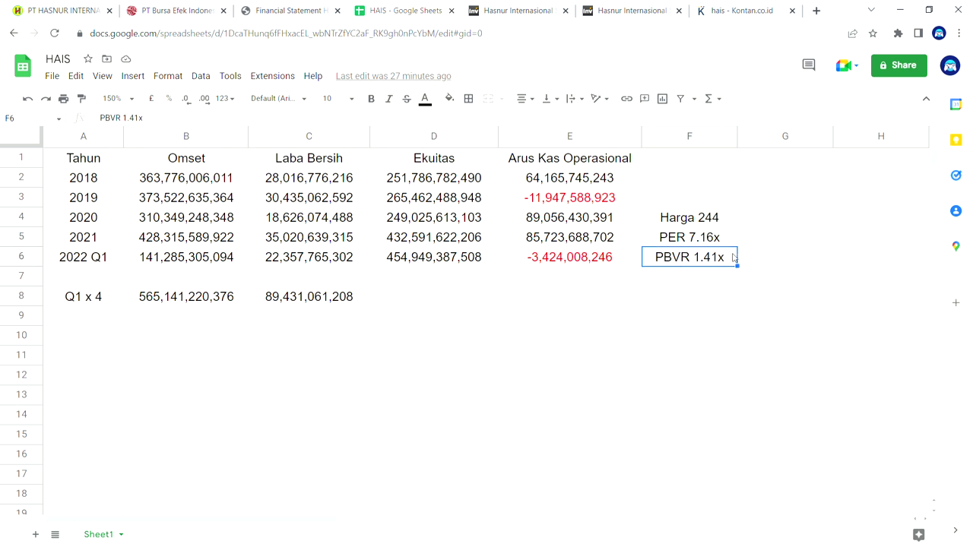
{"action": "left_click", "coordinate": [720, 283]}
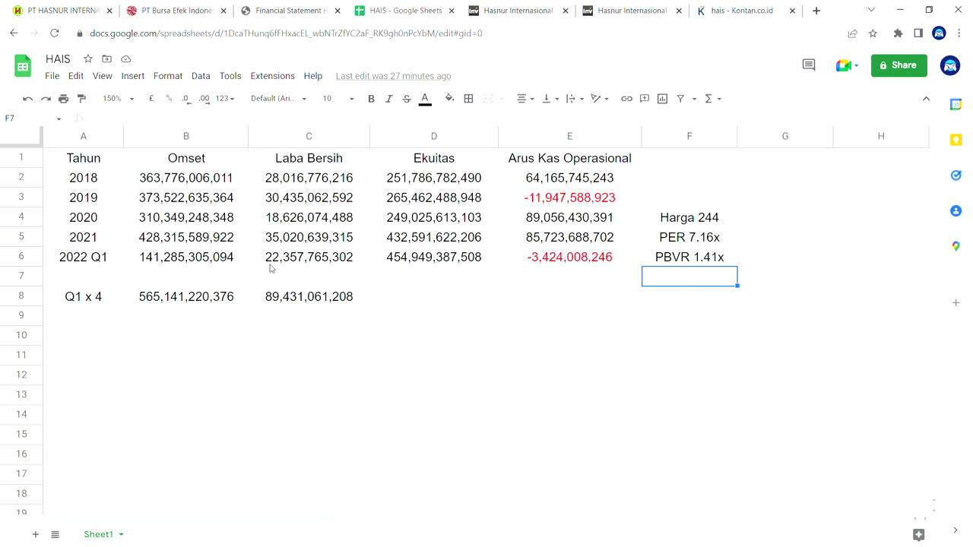
- Compare the 2021 Laba Bersih with the 2021 Ekuitas
{"action": "left_click", "coordinate": [271, 239]}
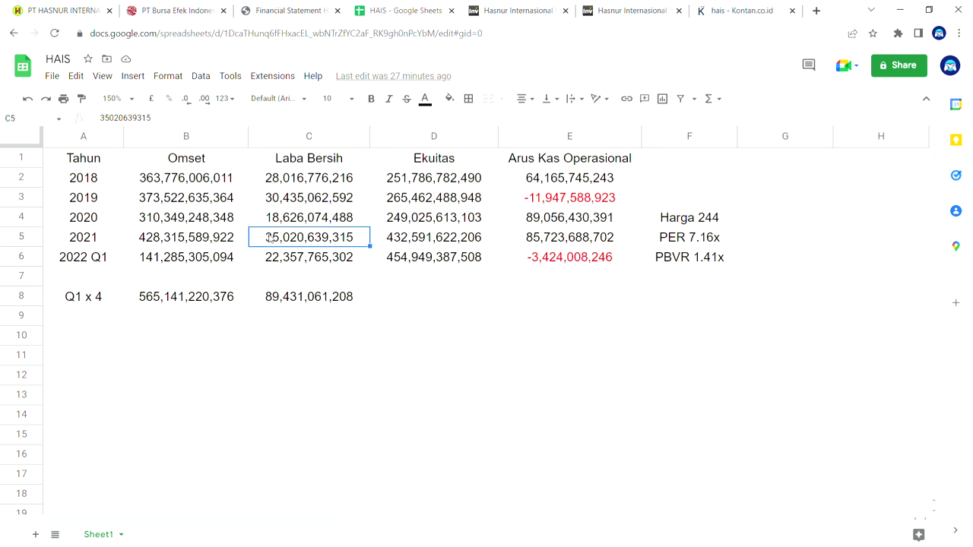
{"action": "left_click", "coordinate": [382, 241]}
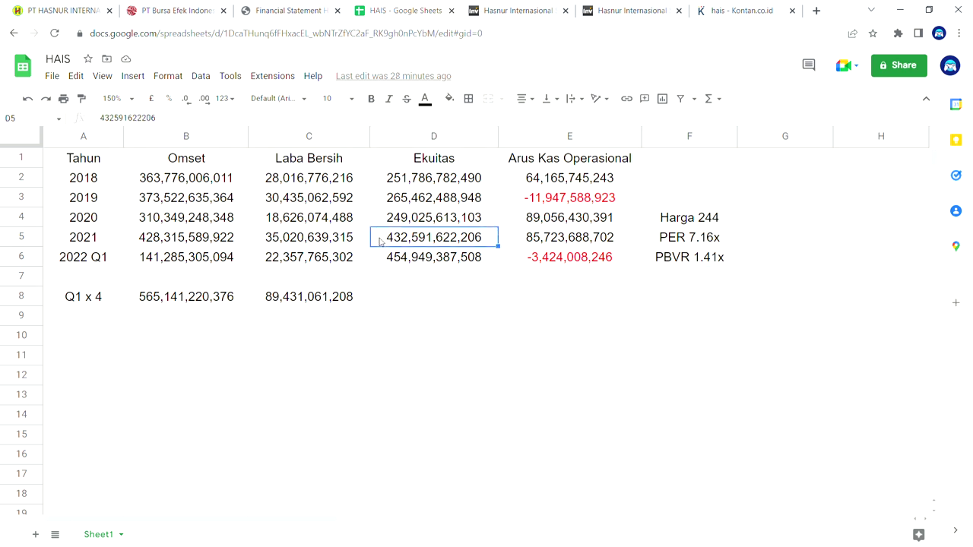
{"action": "left_click", "coordinate": [260, 244]}
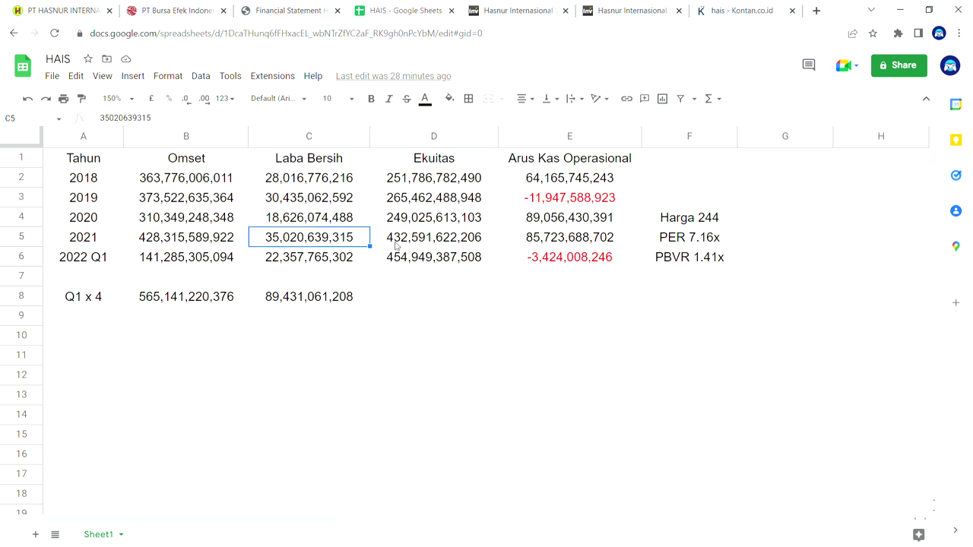
{"action": "left_click", "coordinate": [387, 242]}
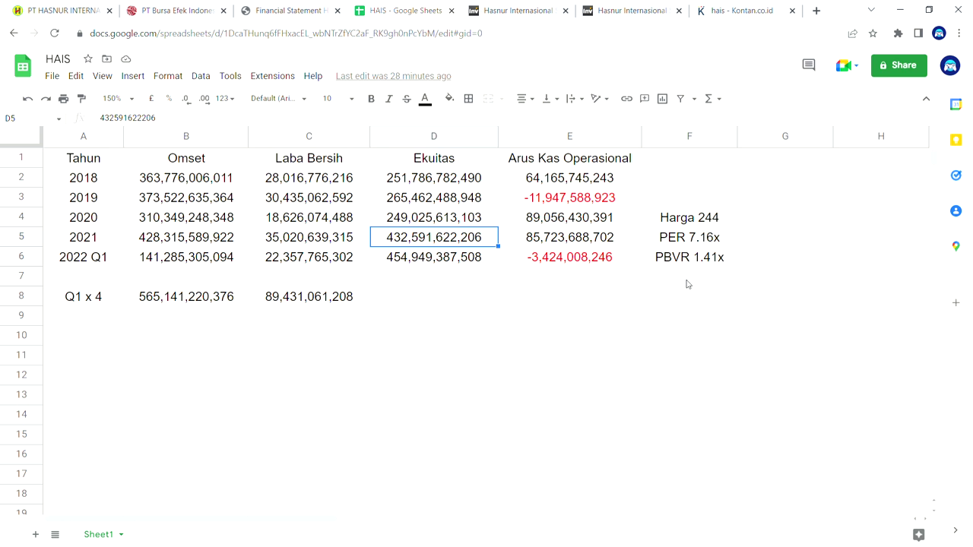
{"action": "left_click", "coordinate": [303, 244]}
{"action": "left_click", "coordinate": [415, 243]}
- Review the PER and PBVR entries together as a valuation pair
{"action": "left_click", "coordinate": [696, 295]}
{"action": "left_click", "coordinate": [650, 243]}
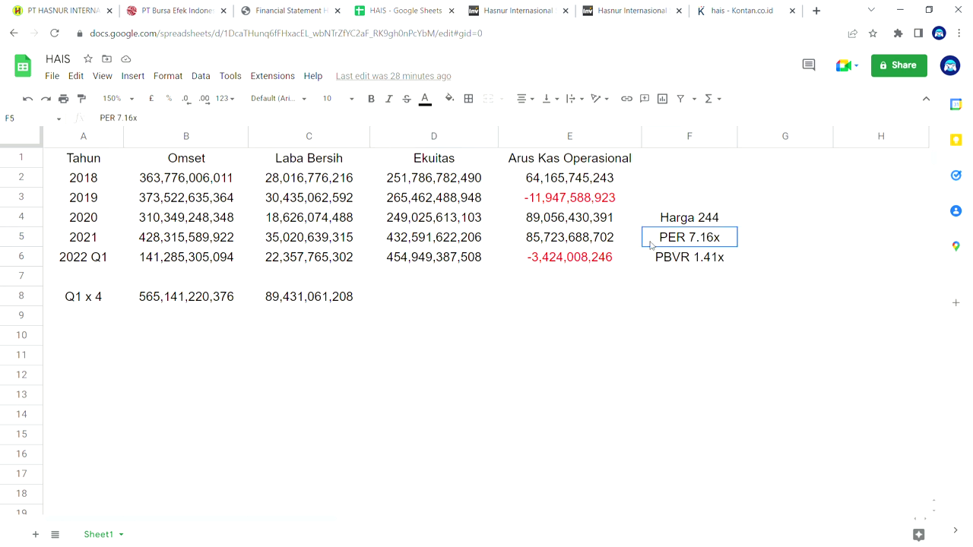
{"action": "left_click_drag", "start_coordinate": [650, 244], "coordinate": [652, 256]}
{"action": "left_click", "coordinate": [666, 283]}
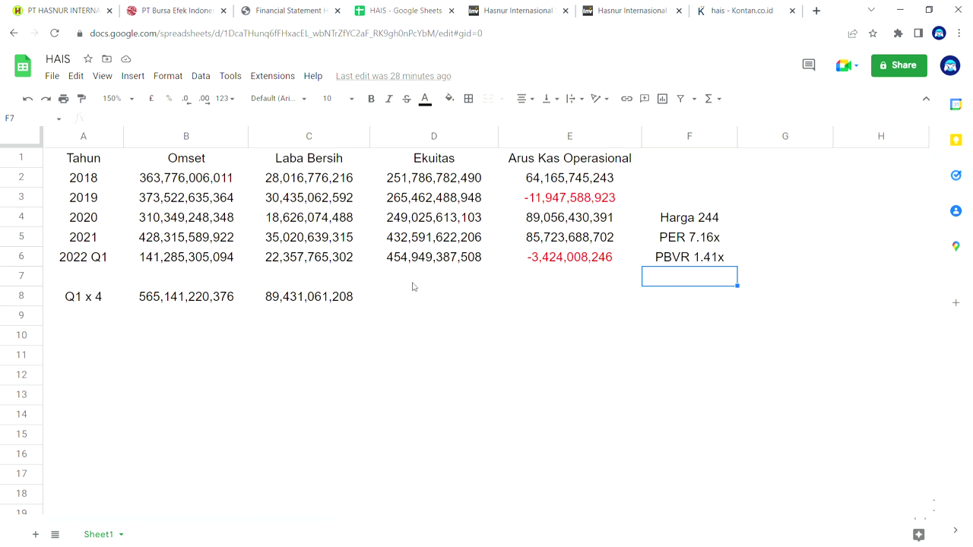
- Check the Q1 x 4 projection of Laba Bersih against the 2022 Q1 row
{"action": "left_click", "coordinate": [315, 286]}
{"action": "left_click", "coordinate": [288, 323]}
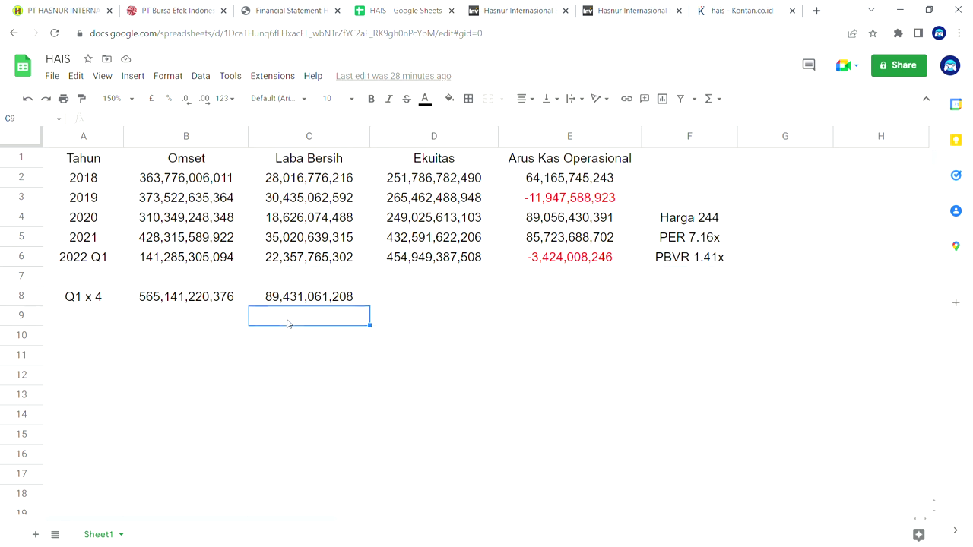
{"action": "left_click", "coordinate": [67, 261]}
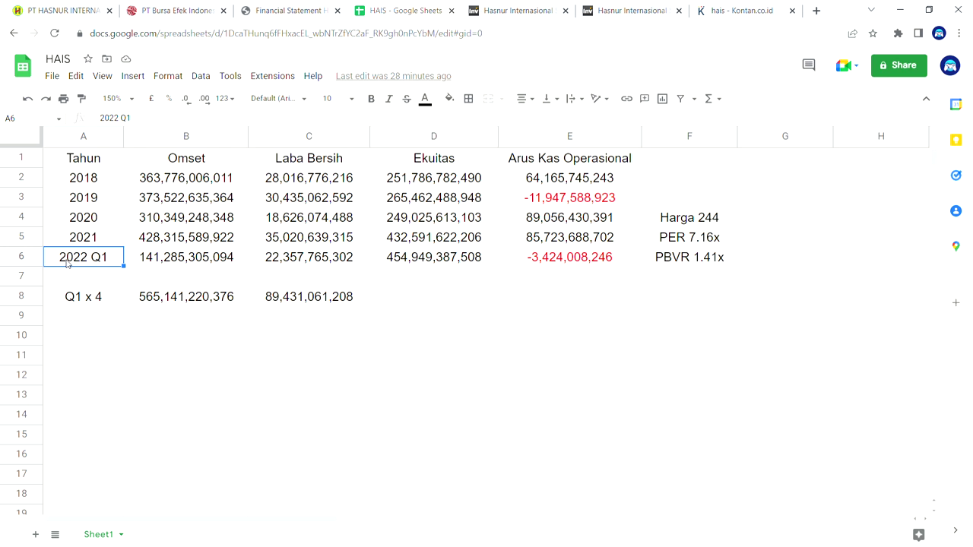
{"action": "left_click", "coordinate": [273, 279]}
{"action": "left_click", "coordinate": [257, 305]}
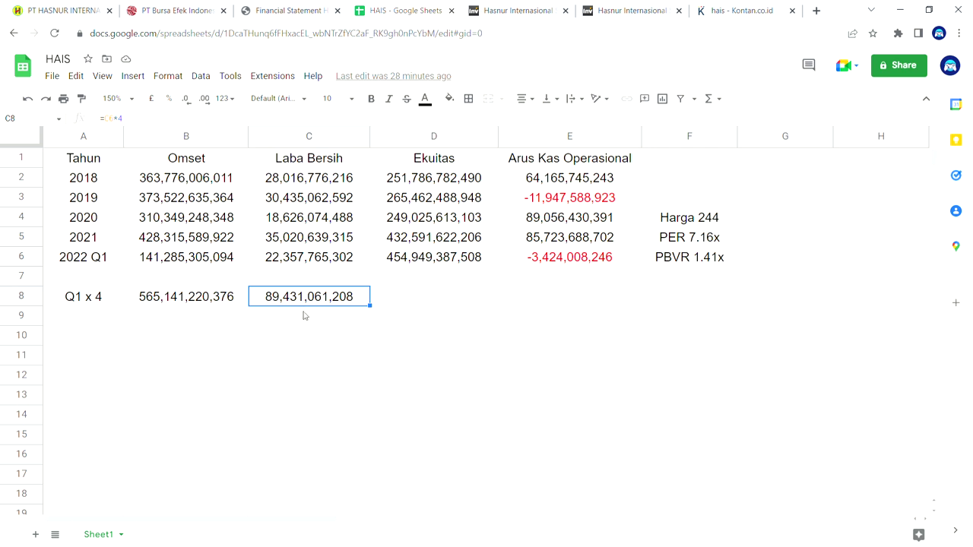
- Enter 100,000,000,000 in C9, directly below the Q1 x 4 projection of Laba Bersih
{"action": "left_click", "coordinate": [270, 324]}
{"action": "double_click", "coordinate": [272, 325]}
{"action": "type", "text": "100"}
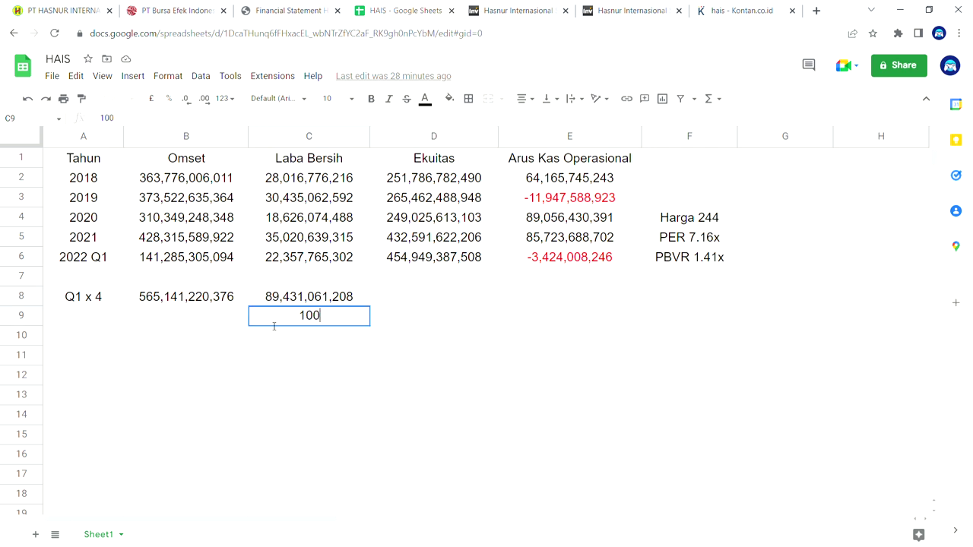
{"action": "type", "text": ",000,00"}
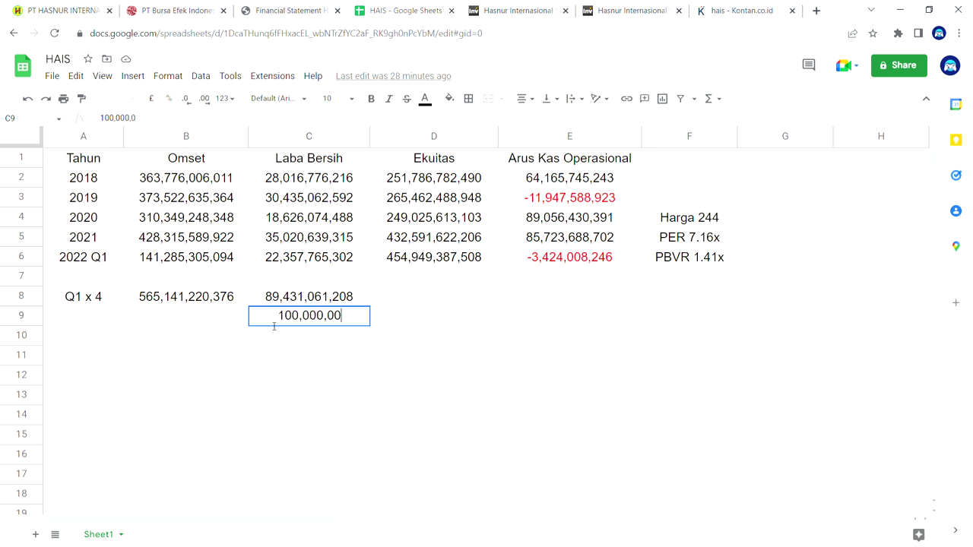
{"action": "type", "text": "0,000"}
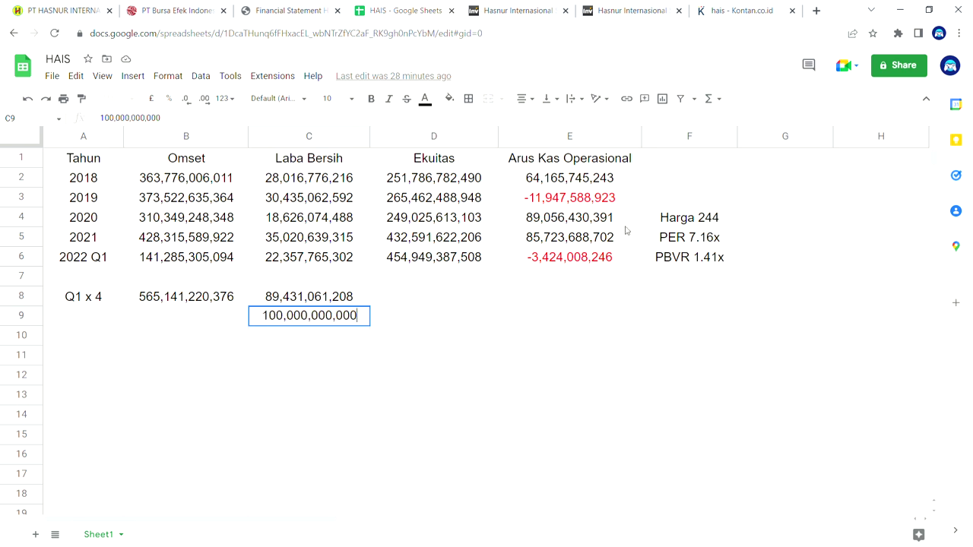
{"action": "left_click", "coordinate": [714, 276]}
- Weigh the Harga, PER and PBVR entries against the 100,000,000,000 profit estimate in C9
{"action": "left_click", "coordinate": [726, 263]}
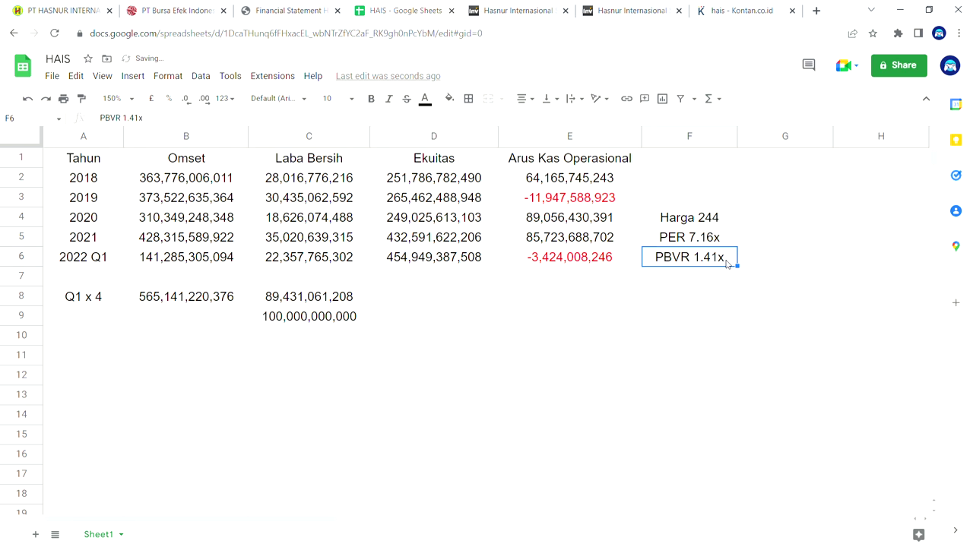
{"action": "left_click", "coordinate": [693, 246]}
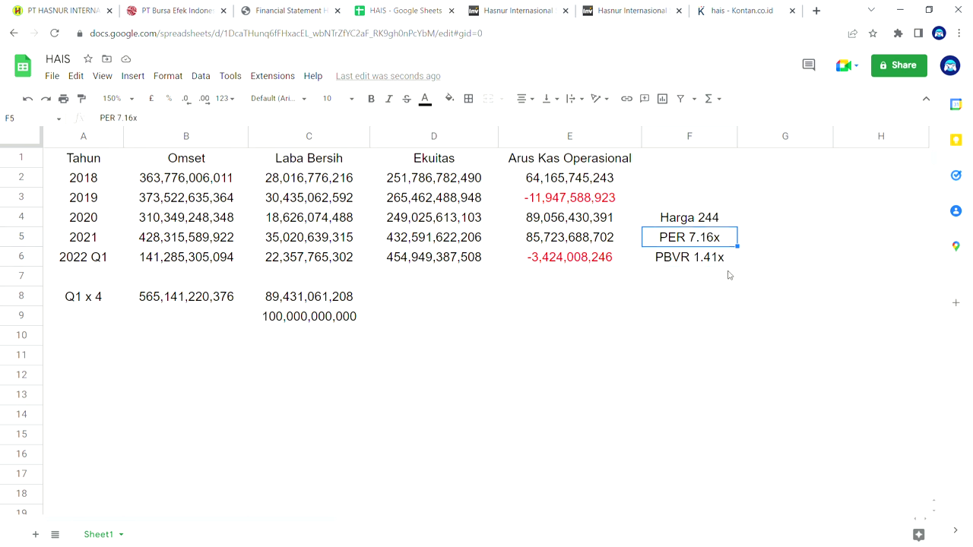
{"action": "left_click", "coordinate": [288, 316]}
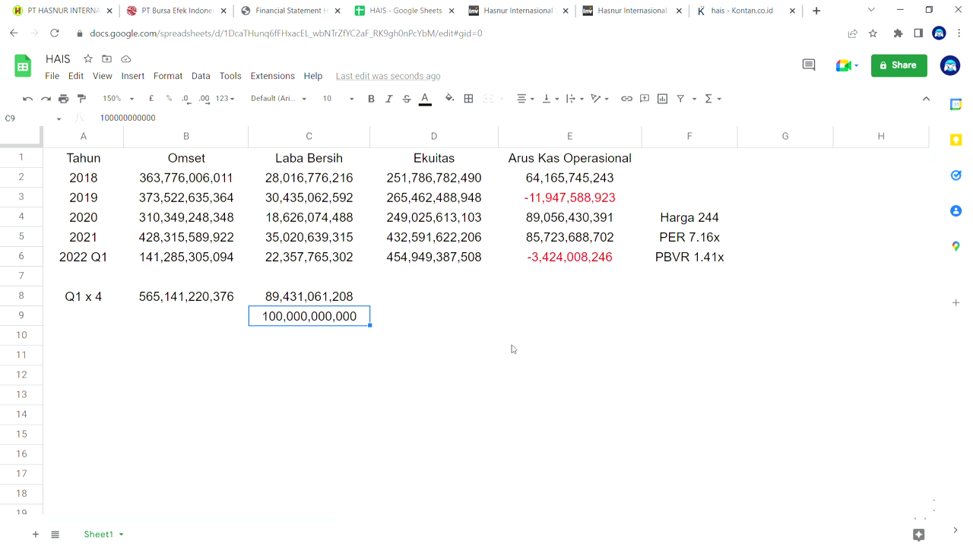
{"action": "left_click", "coordinate": [554, 298]}
{"action": "left_click", "coordinate": [651, 220]}
{"action": "left_click", "coordinate": [649, 257], "text": "shift"}
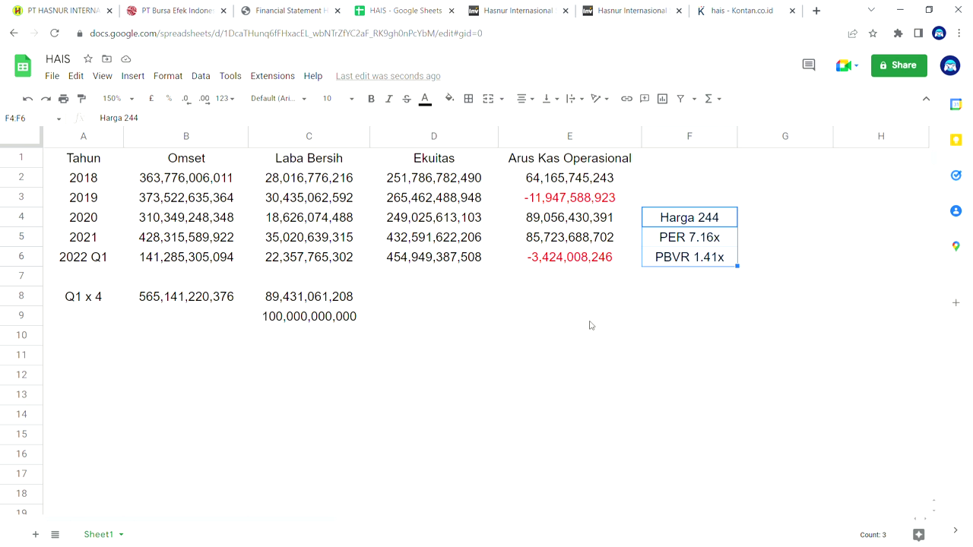
{"action": "left_click", "coordinate": [554, 323]}
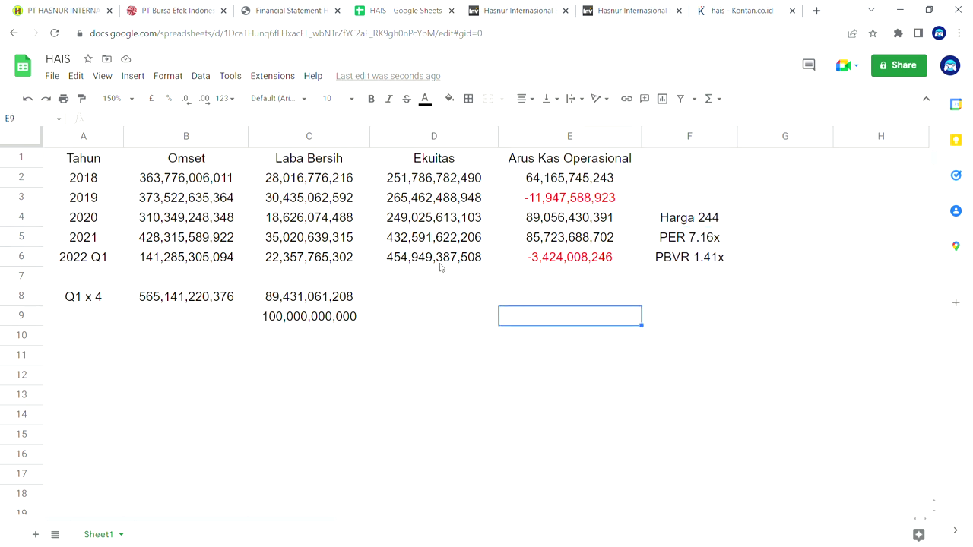
- Review the yearly figures from 2018 through 2022 Q1 and the Q1 x 4 projections below them
{"action": "left_click", "coordinate": [455, 303]}
{"action": "left_click_drag", "start_coordinate": [112, 185], "coordinate": [560, 265]}
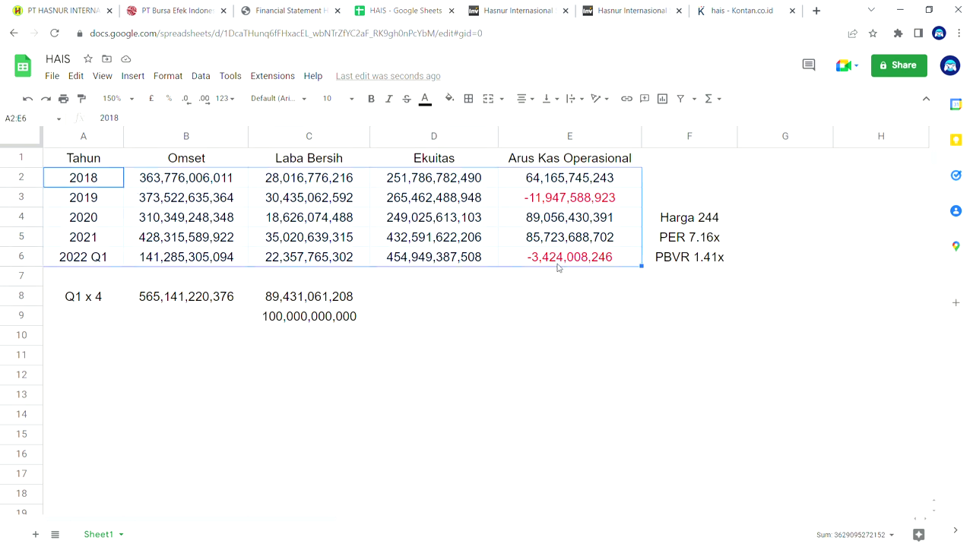
{"action": "left_click", "coordinate": [398, 296]}
{"action": "left_click", "coordinate": [86, 279]}
{"action": "left_click_drag", "start_coordinate": [85, 280], "coordinate": [489, 385]}
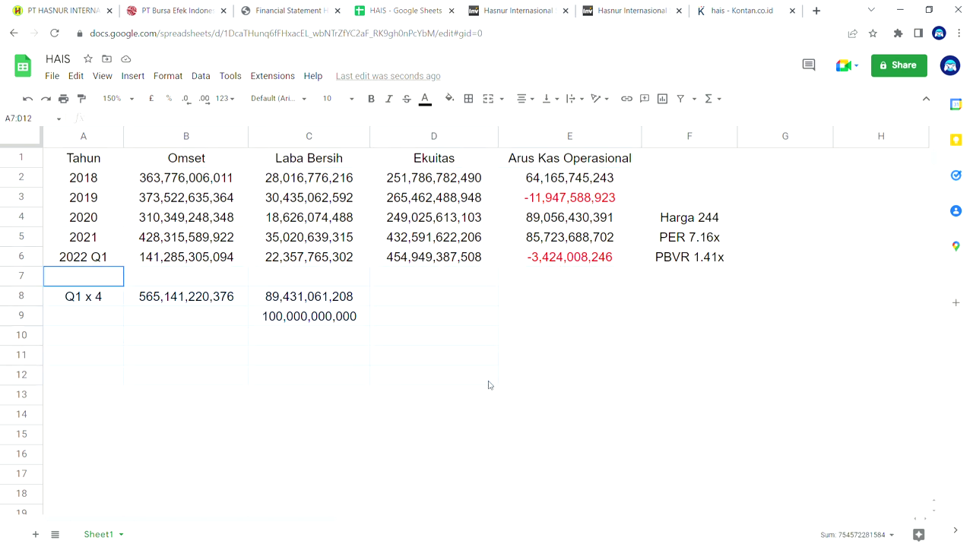
{"action": "left_click", "coordinate": [598, 353]}
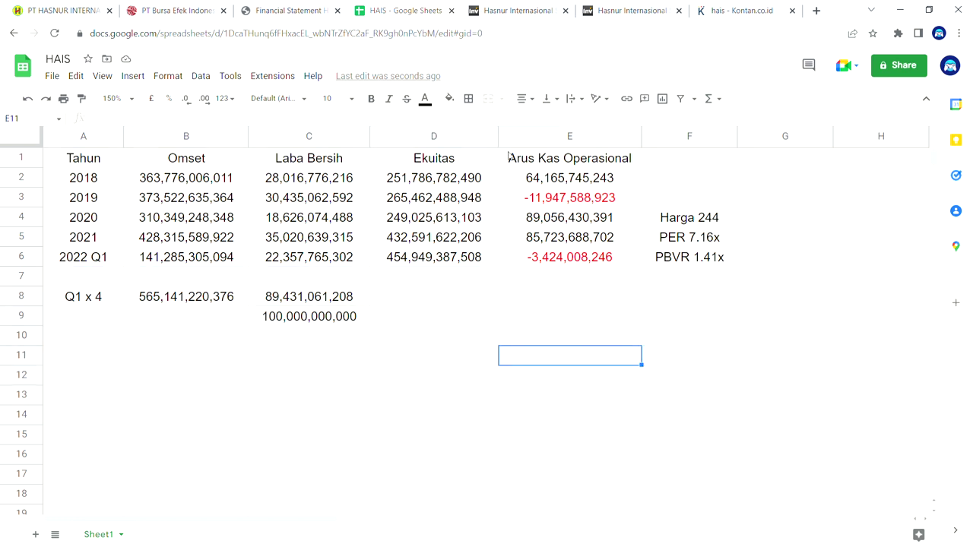
- Check the HAIS dividend history on Investing.com and the Pemegang Saham table in the IDX company profile
{"action": "left_click", "coordinate": [510, 11]}
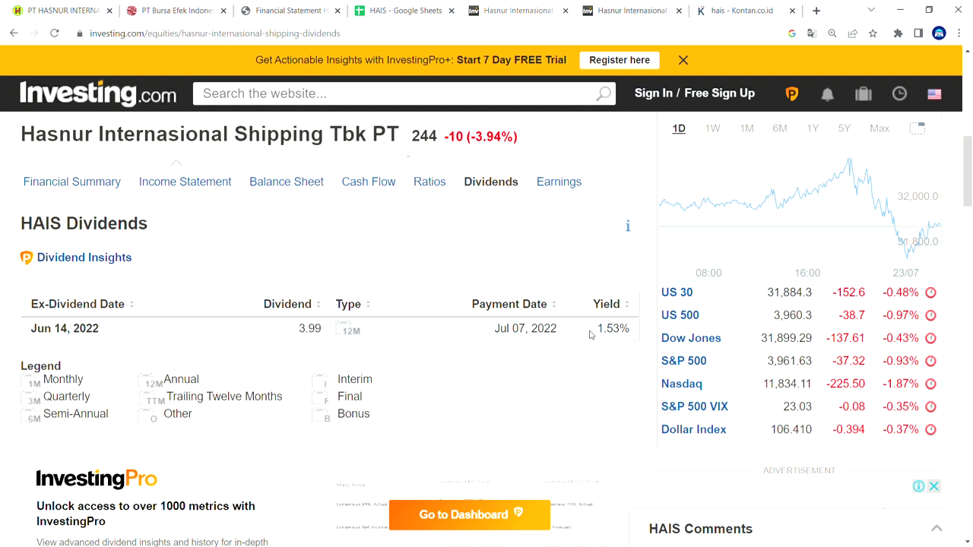
{"action": "key", "text": "ctrl+1"}
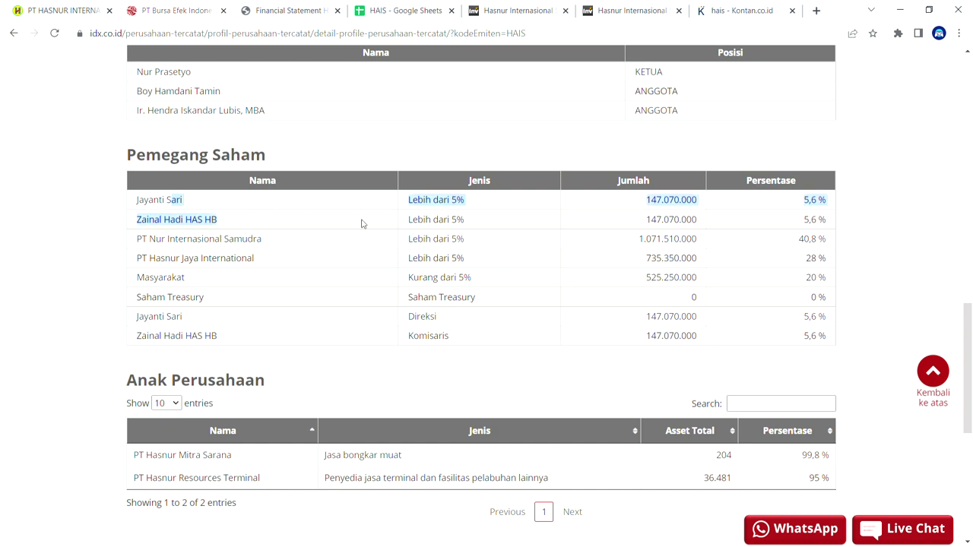
{"action": "scroll", "coordinate": [350, 275], "scroll_direction": "up", "scroll_amount": 2}
{"action": "left_click", "coordinate": [853, 354]}
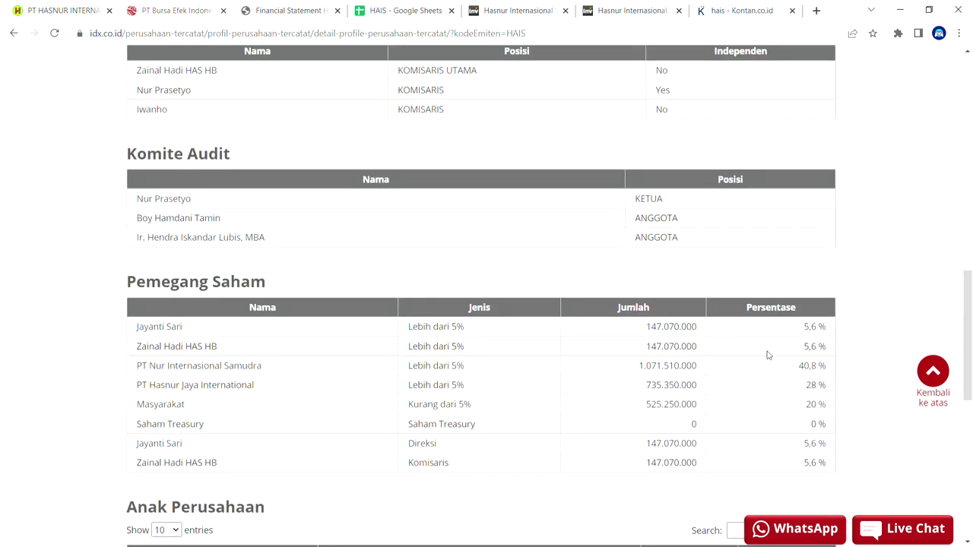
- Compare the Komisaris and Pemegang Saham tables in the IDX company profile
{"action": "scroll", "coordinate": [741, 386], "scroll_direction": "down", "scroll_amount": 1}
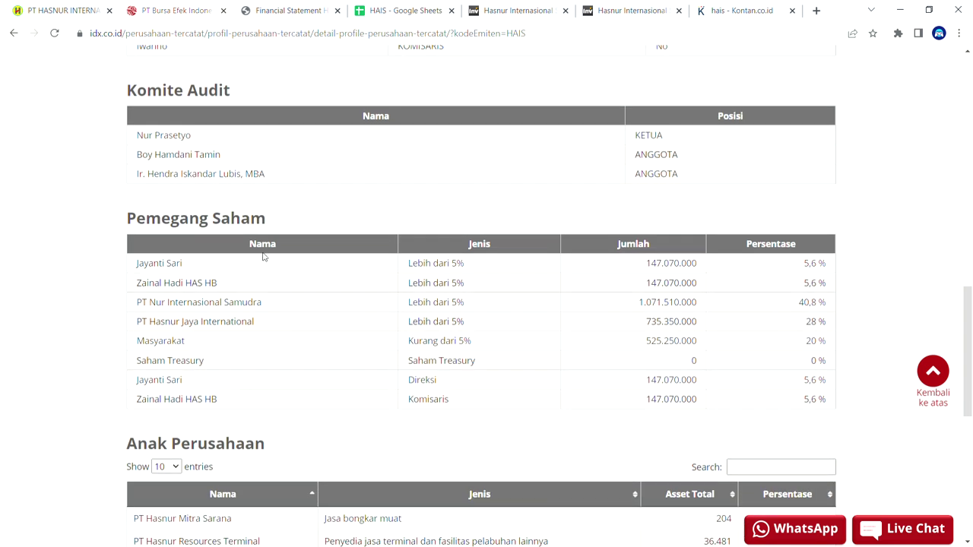
{"action": "scroll", "coordinate": [307, 288], "scroll_direction": "up", "scroll_amount": 3}
{"action": "scroll", "coordinate": [246, 400], "scroll_direction": "down", "scroll_amount": 1}
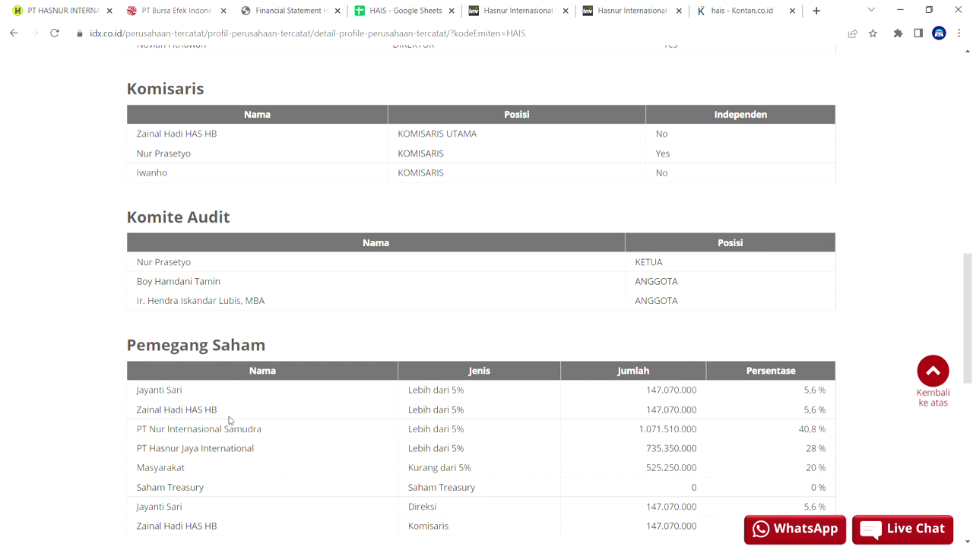
- Switch to the Investing.com HAIS overview and examine the candlestick price chart from the 2021 listing through July 2022
{"action": "left_click", "coordinate": [431, 4]}
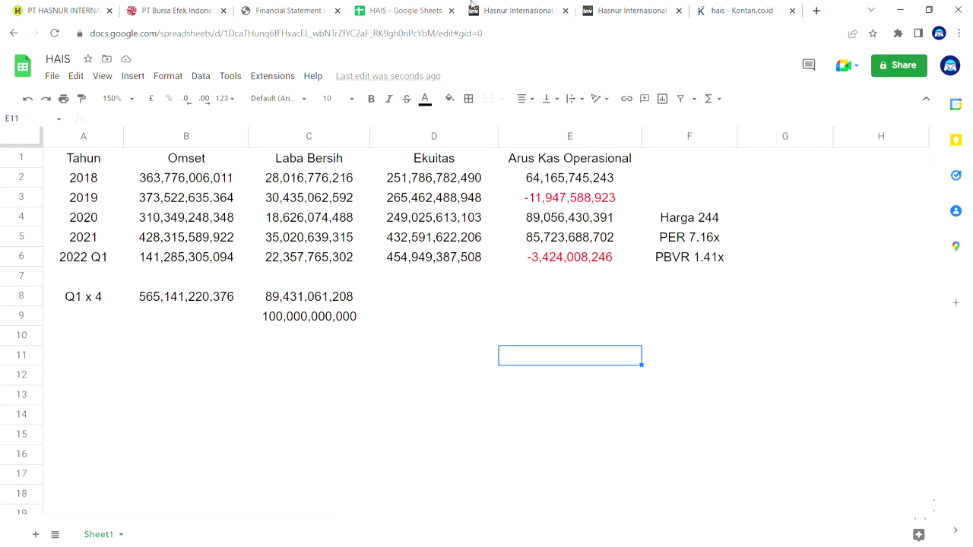
{"action": "left_click", "coordinate": [496, 4]}
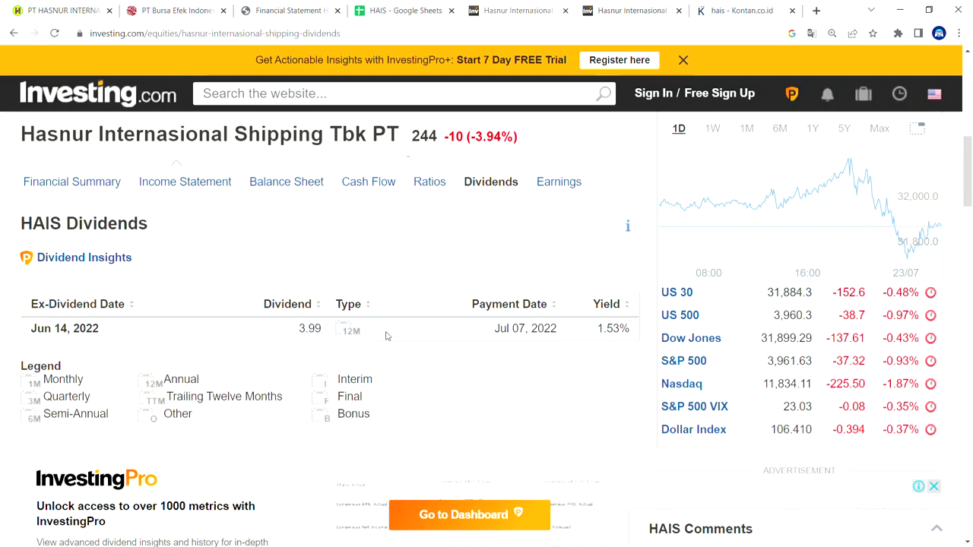
{"action": "left_click", "coordinate": [606, 11]}
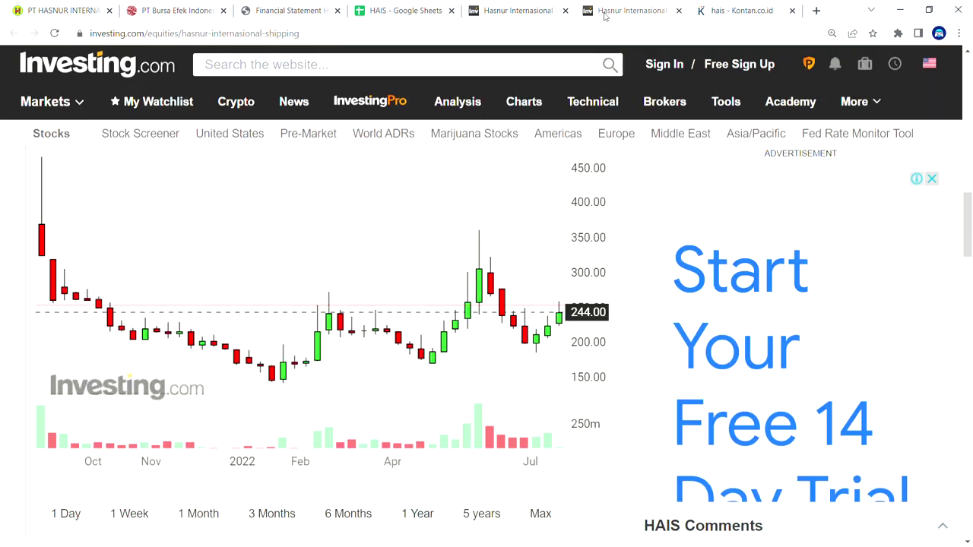
{"action": "scroll", "coordinate": [3, 383], "scroll_direction": "up", "scroll_amount": 1}
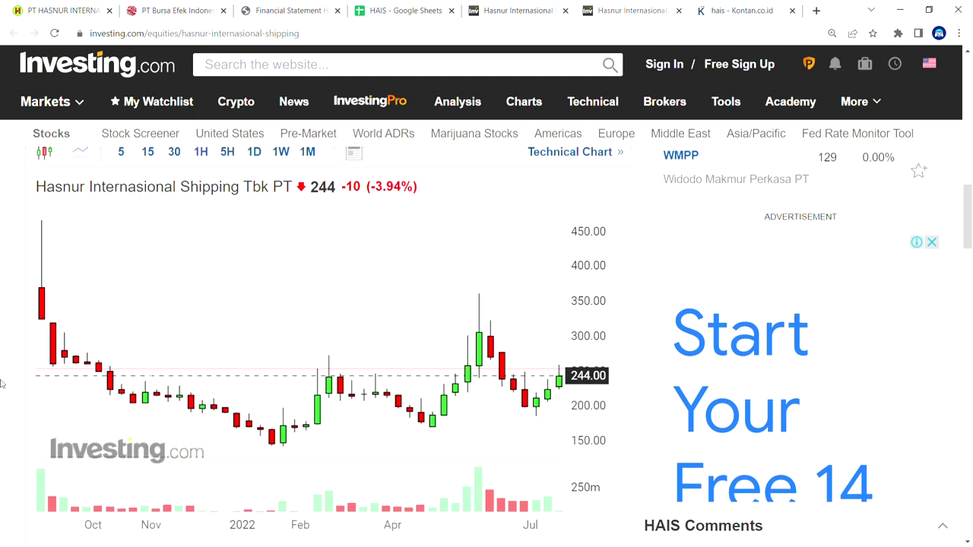
{"action": "mouse_move", "coordinate": [43, 250]}
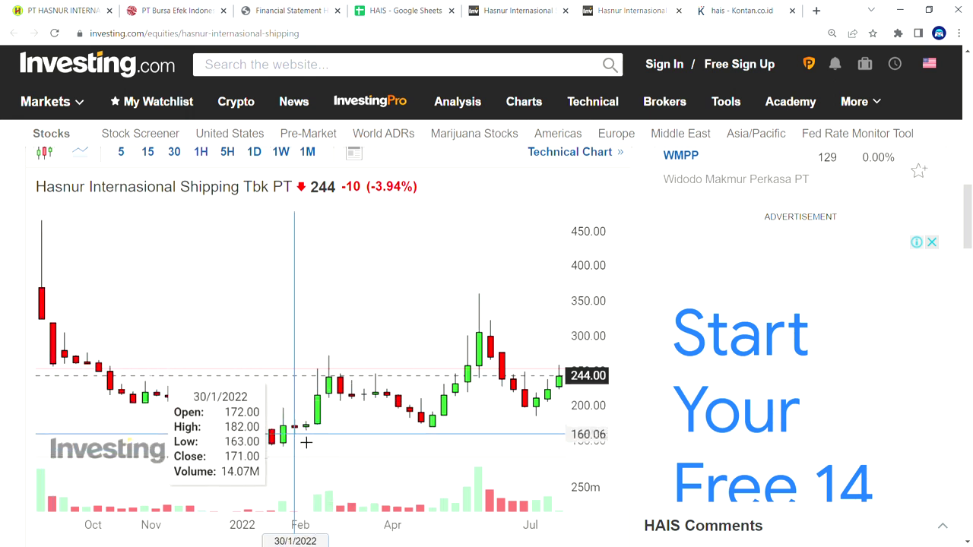
{"action": "scroll", "coordinate": [277, 443], "scroll_direction": "down", "scroll_amount": 2}
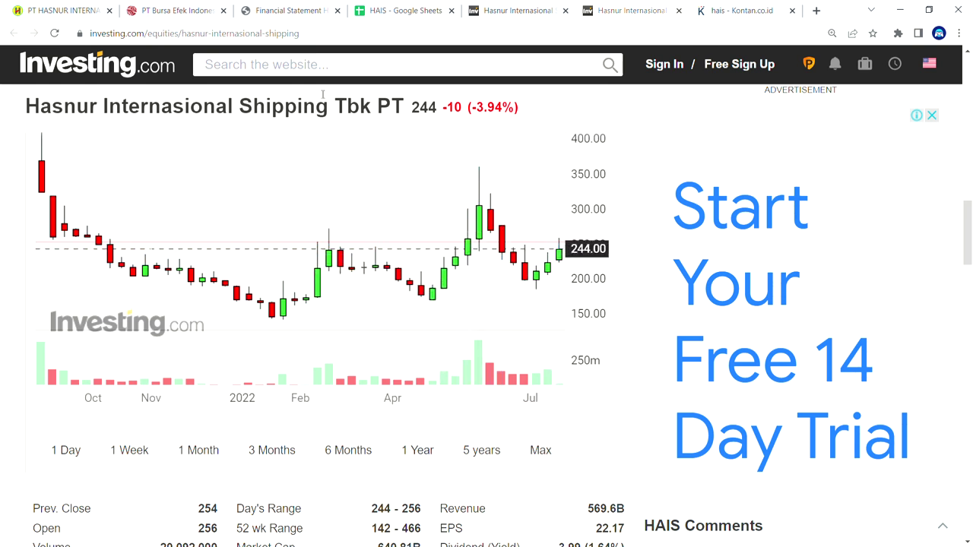
- Review the 2021 row in the HAIS Google Sheet, focusing on Laba Bersih and Ekuitas
{"action": "left_click", "coordinate": [432, 13]}
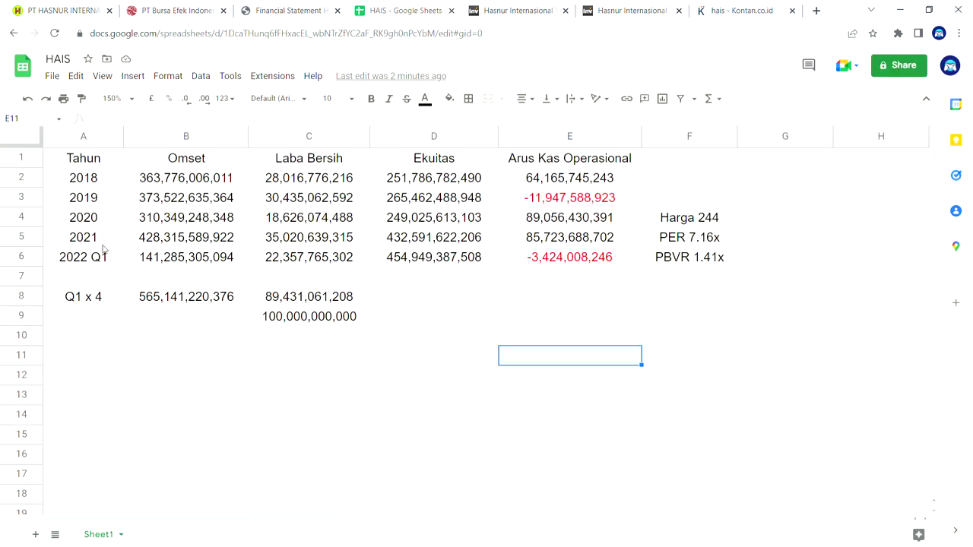
{"action": "left_click", "coordinate": [129, 261]}
{"action": "left_click", "coordinate": [125, 244]}
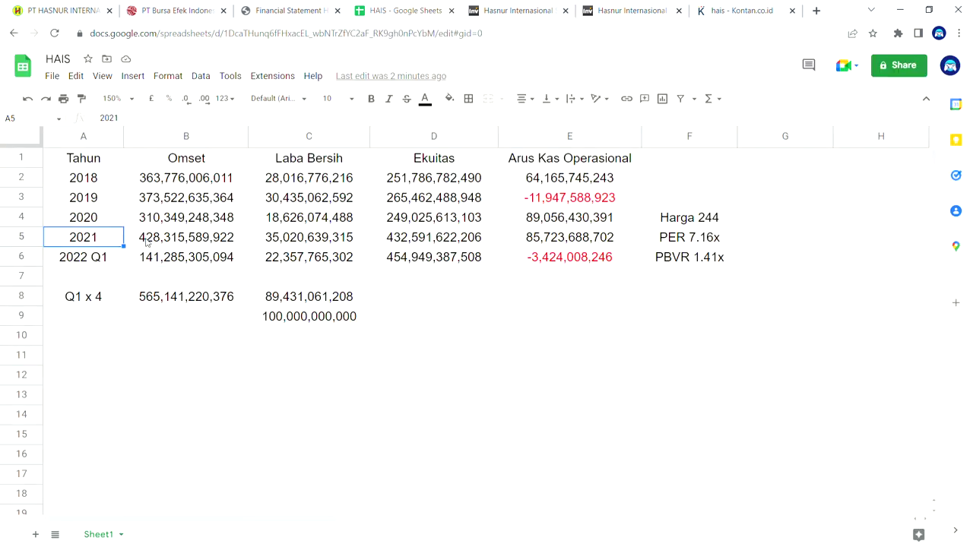
{"action": "left_click", "coordinate": [290, 243]}
{"action": "left_click", "coordinate": [449, 242]}
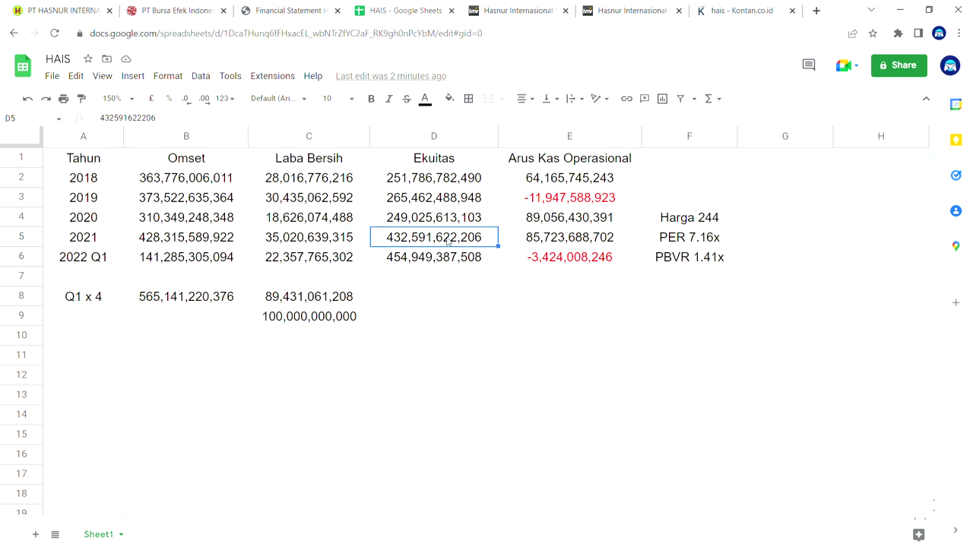
- Compare the Investing.com price chart with the Q1 x 4 Laba Bersih projection and the profit estimate in C9
{"action": "left_click", "coordinate": [631, 10]}
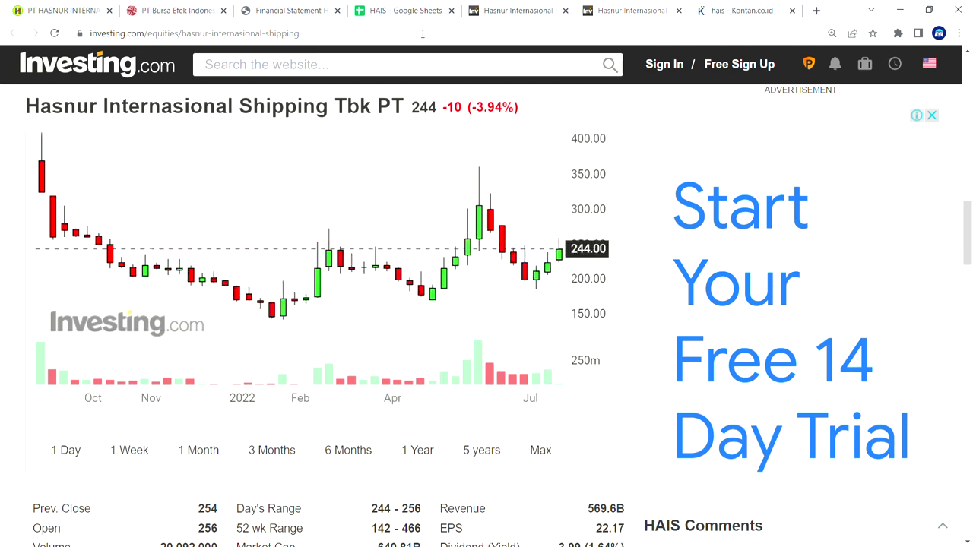
{"action": "left_click", "coordinate": [410, 10]}
{"action": "left_click", "coordinate": [279, 321]}
{"action": "left_click", "coordinate": [260, 299]}
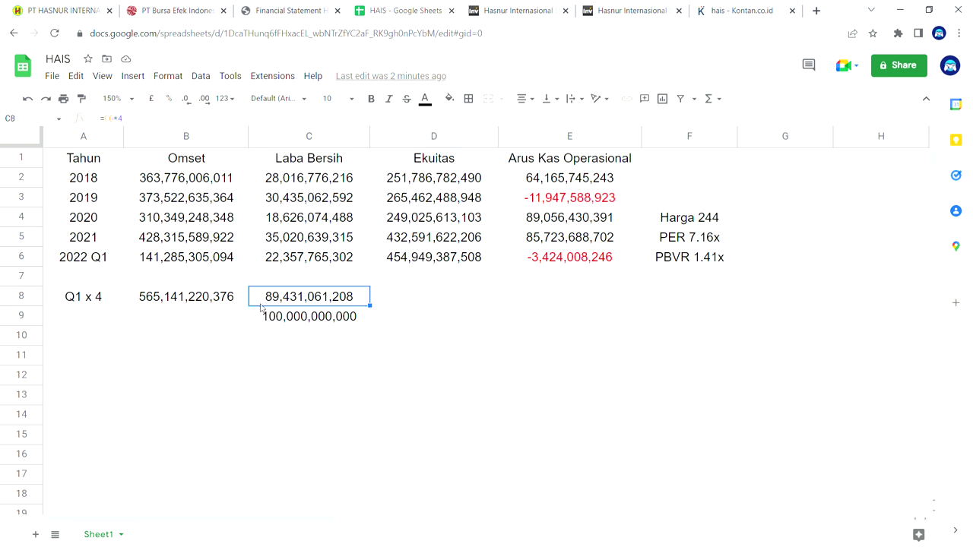
{"action": "left_click", "coordinate": [259, 322]}
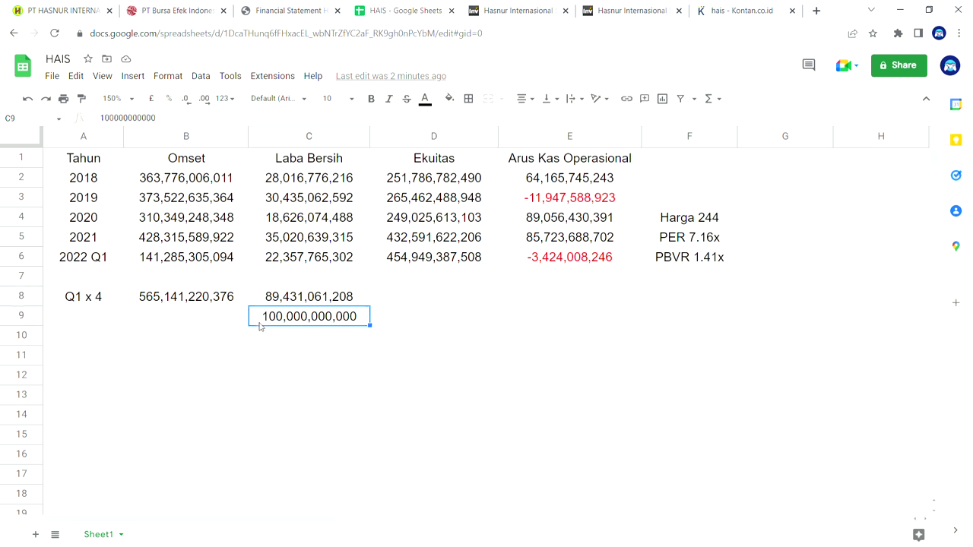
- Inspect the first weekly candle on the HAIS price chart and relate it to the projected profit in C8
{"action": "left_click", "coordinate": [624, 8]}
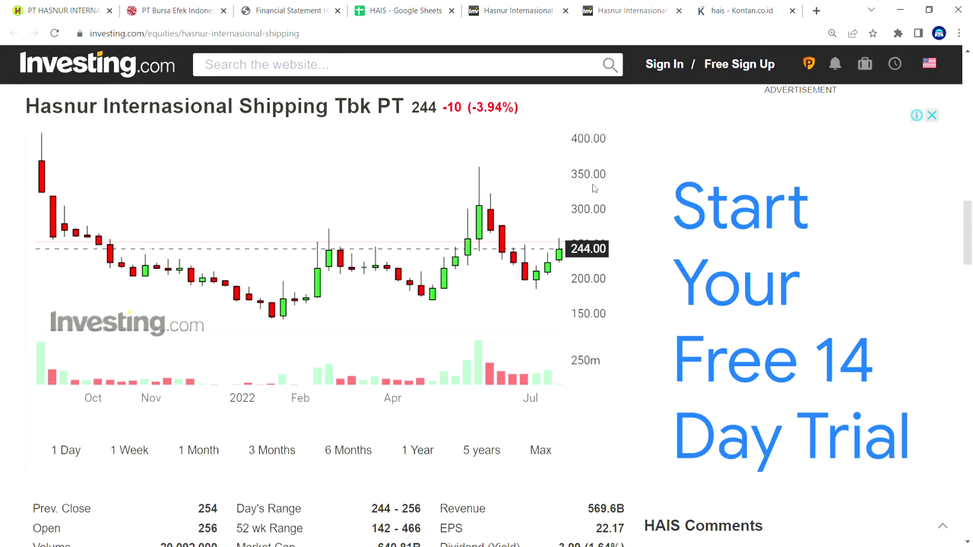
{"action": "scroll", "coordinate": [595, 189], "scroll_direction": "up", "scroll_amount": 1}
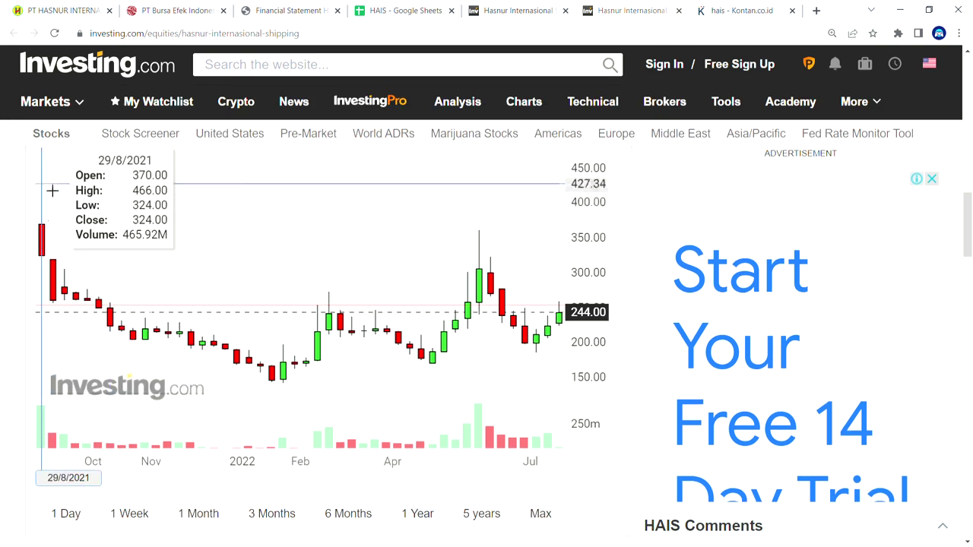
{"action": "left_click", "coordinate": [378, 6]}
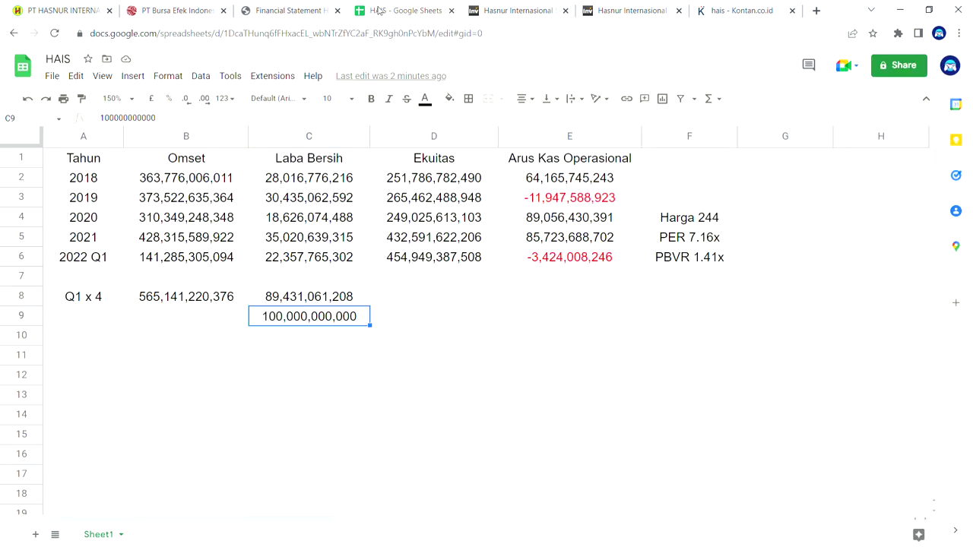
{"action": "left_click", "coordinate": [341, 351]}
{"action": "left_click", "coordinate": [360, 299]}
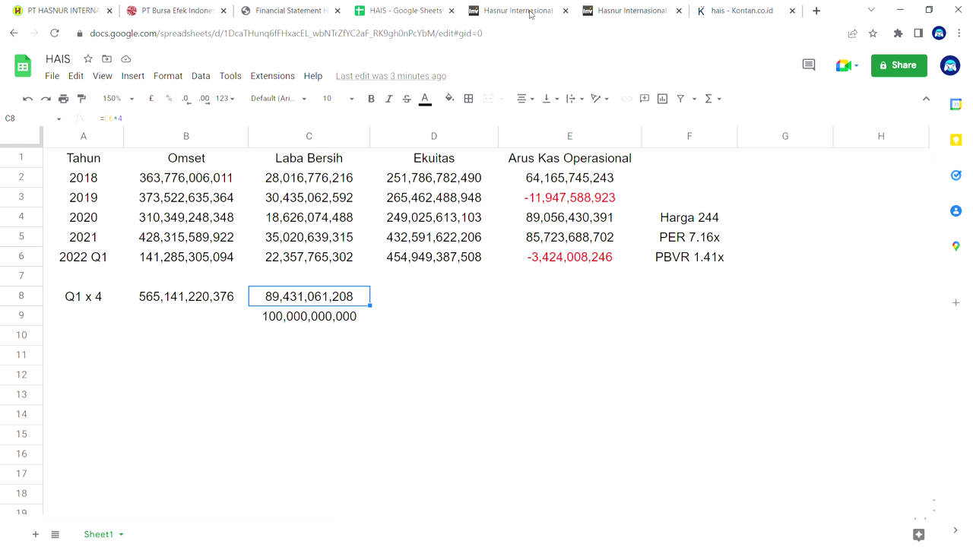
- Recheck the 29/8/2021 candle on Investing.com against both projected Laba Bersih values in C8:C9 of the sheet
{"action": "left_click", "coordinate": [587, 11]}
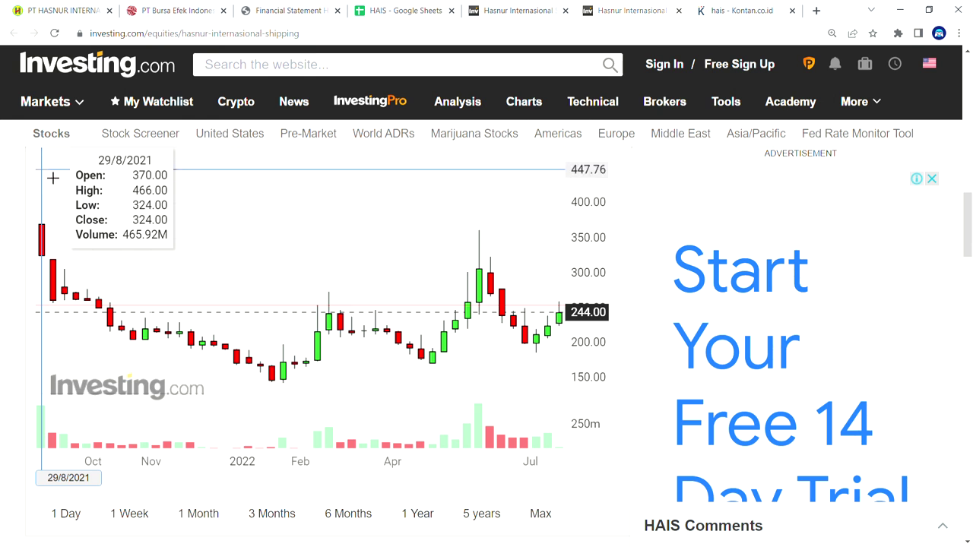
{"action": "left_click", "coordinate": [405, 10]}
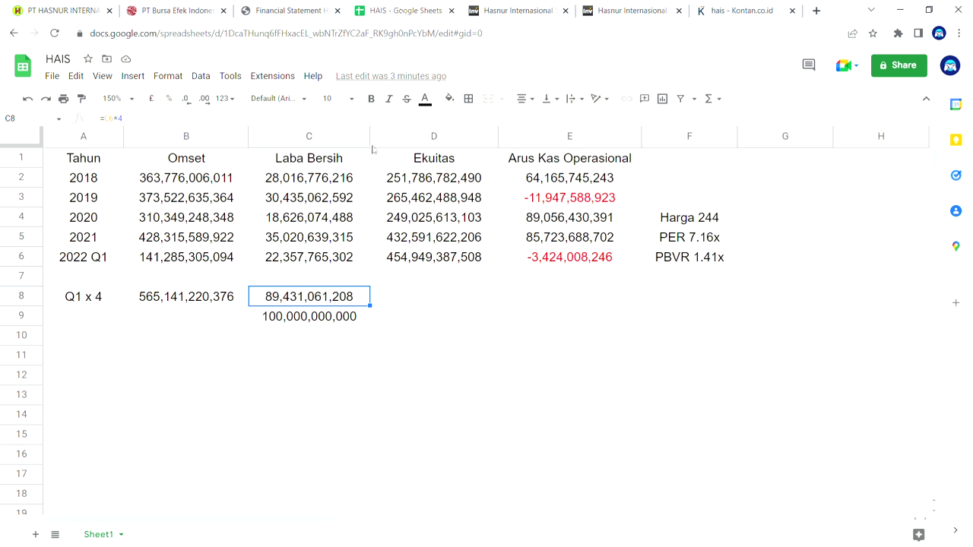
{"action": "left_click", "coordinate": [255, 317]}
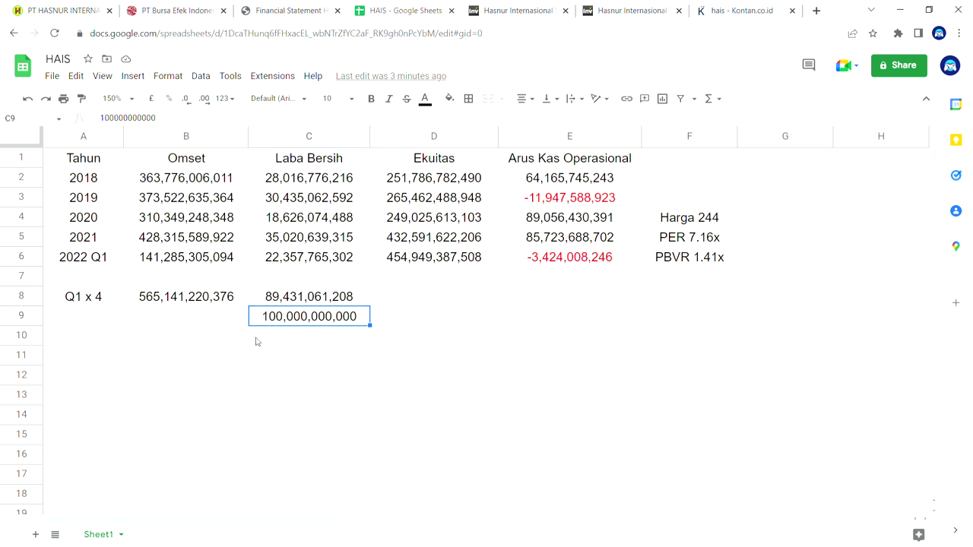
{"action": "left_click", "coordinate": [256, 342]}
{"action": "left_click", "coordinate": [262, 297]}
{"action": "left_click", "coordinate": [256, 315], "text": "shift"}
{"action": "left_click", "coordinate": [320, 355]}
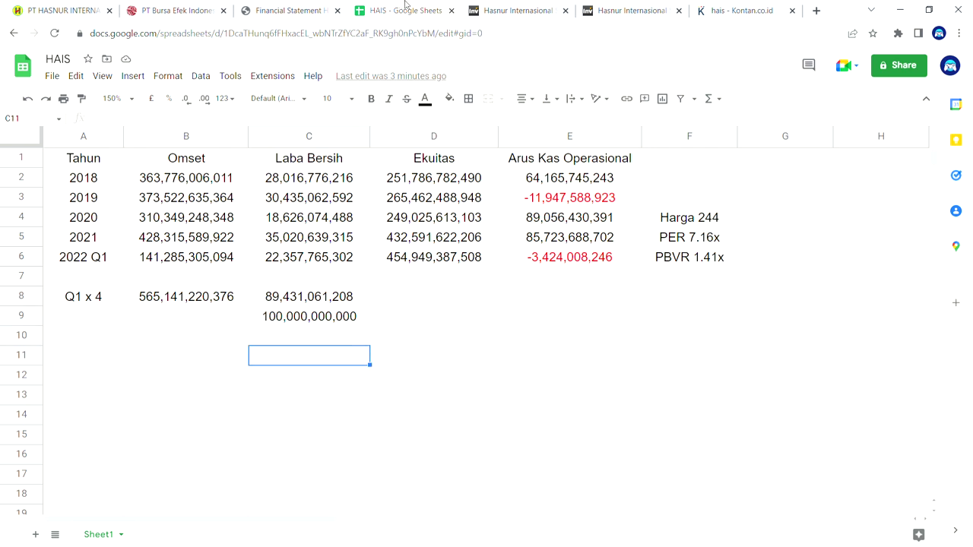
- Read through the Kontan search results for HAIS news on dividends, cargo growth and 2022 profit targets
{"action": "left_click", "coordinate": [495, 8]}
{"action": "left_click", "coordinate": [641, 8]}
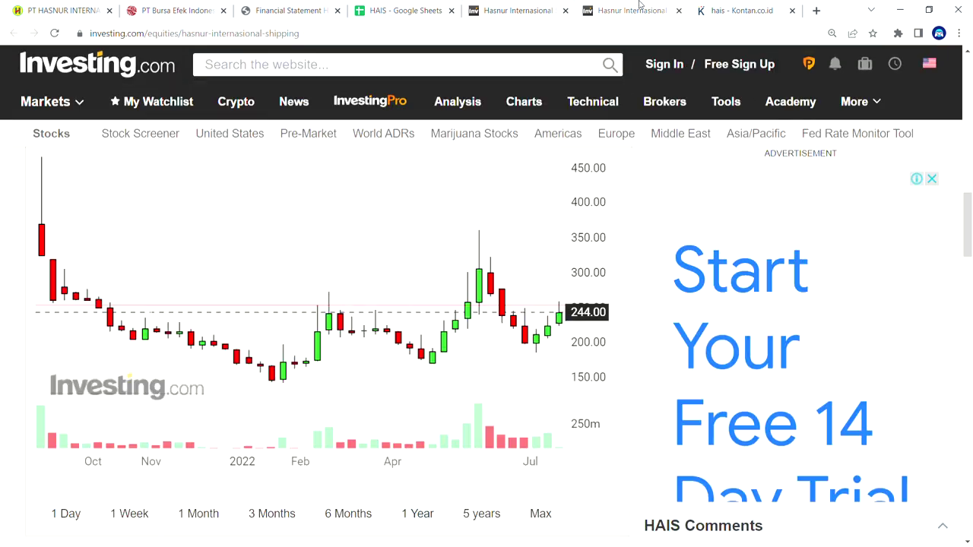
{"action": "left_click", "coordinate": [735, 8]}
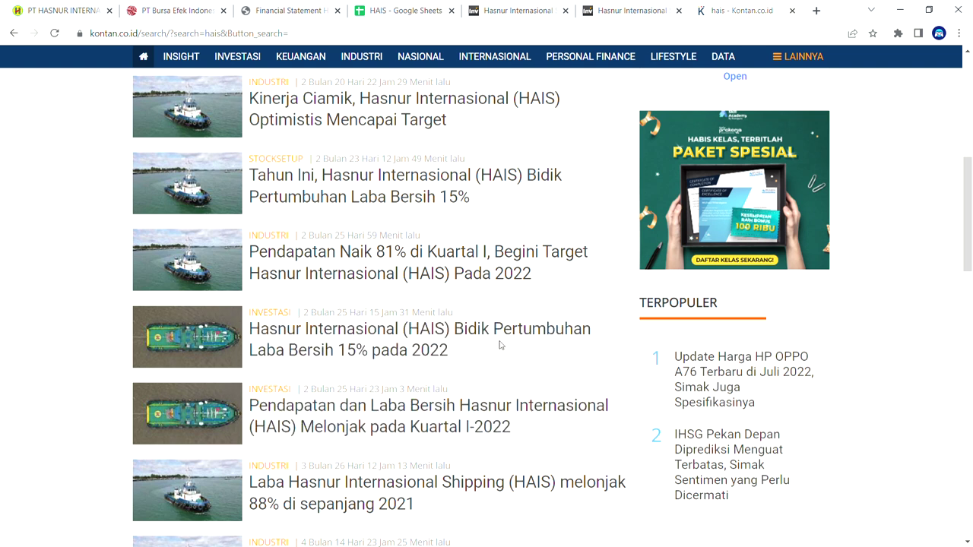
{"action": "scroll", "coordinate": [559, 362], "scroll_direction": "up", "scroll_amount": 1}
{"action": "scroll", "coordinate": [559, 362], "scroll_direction": "up", "scroll_amount": 5}
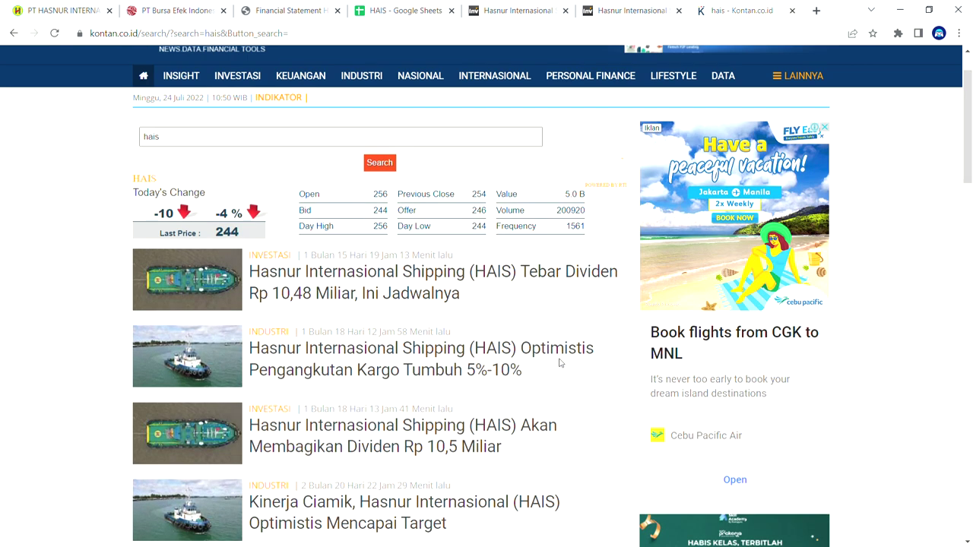
{"action": "scroll", "coordinate": [522, 266], "scroll_direction": "down", "scroll_amount": 2}
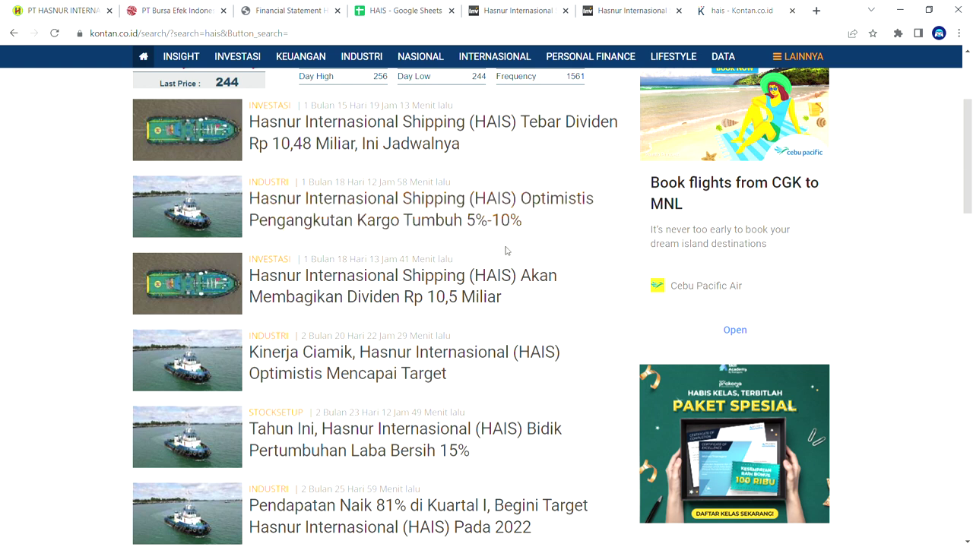
{"action": "scroll", "coordinate": [486, 376], "scroll_direction": "down", "scroll_amount": 2}
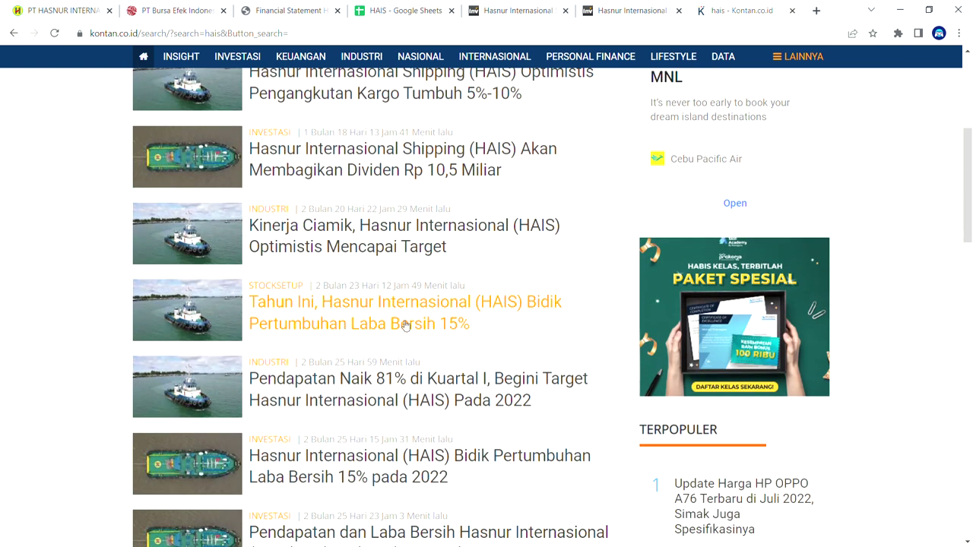
{"action": "scroll", "coordinate": [389, 328], "scroll_direction": "up", "scroll_amount": 1}
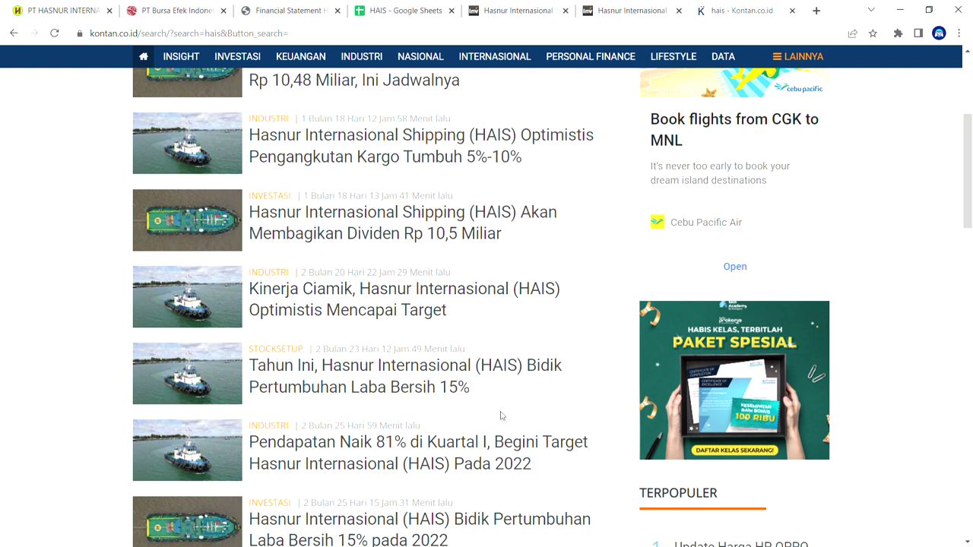
- Compare the 2022 Q1 Laba Bersih in the HAIS sheet with the 2021 figure and the Q1 x 4 projection
{"action": "left_click", "coordinate": [382, 7]}
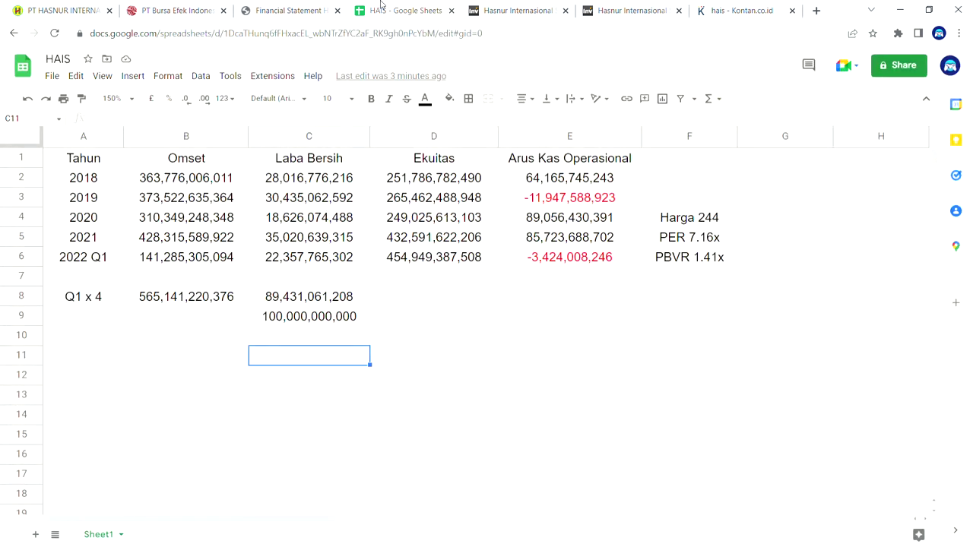
{"action": "left_click", "coordinate": [259, 263]}
{"action": "left_click", "coordinate": [107, 262]}
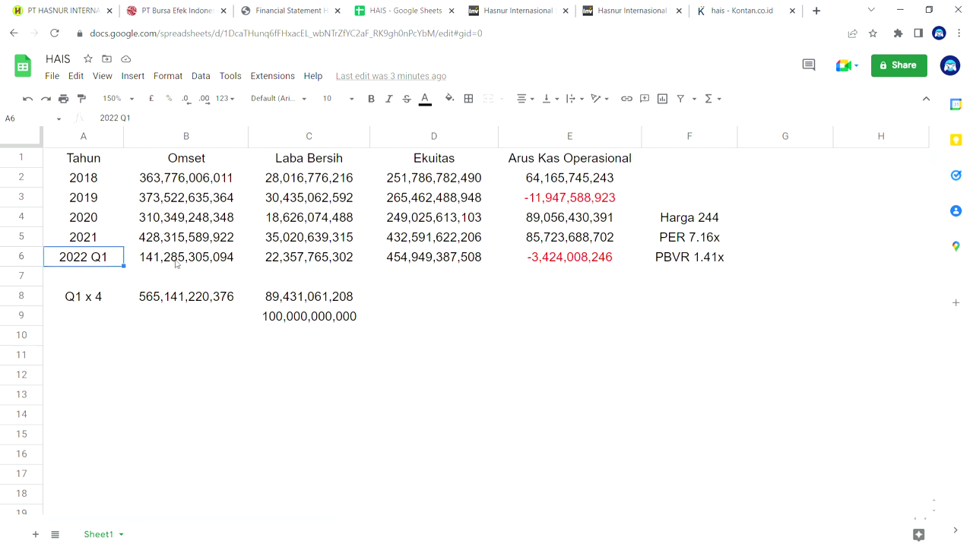
{"action": "left_click", "coordinate": [258, 263]}
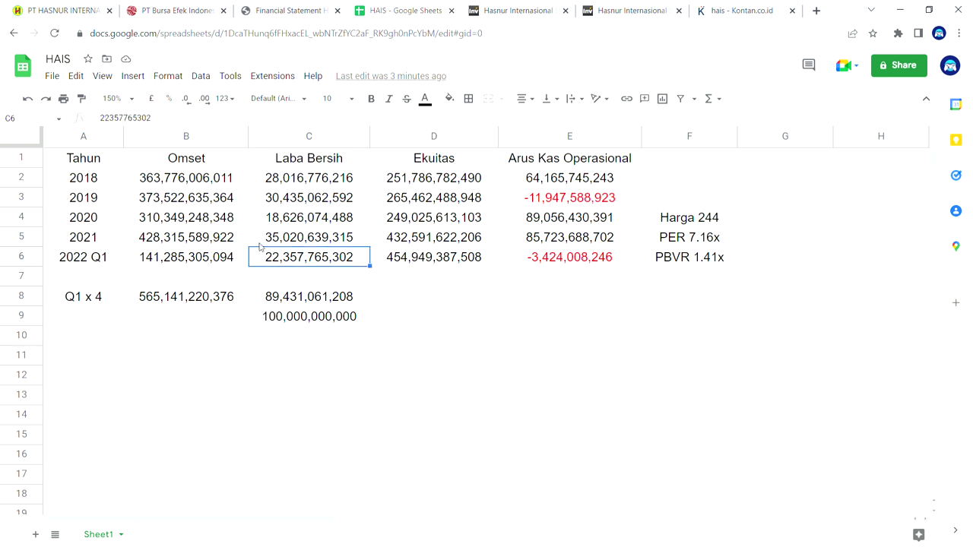
{"action": "left_click", "coordinate": [260, 240]}
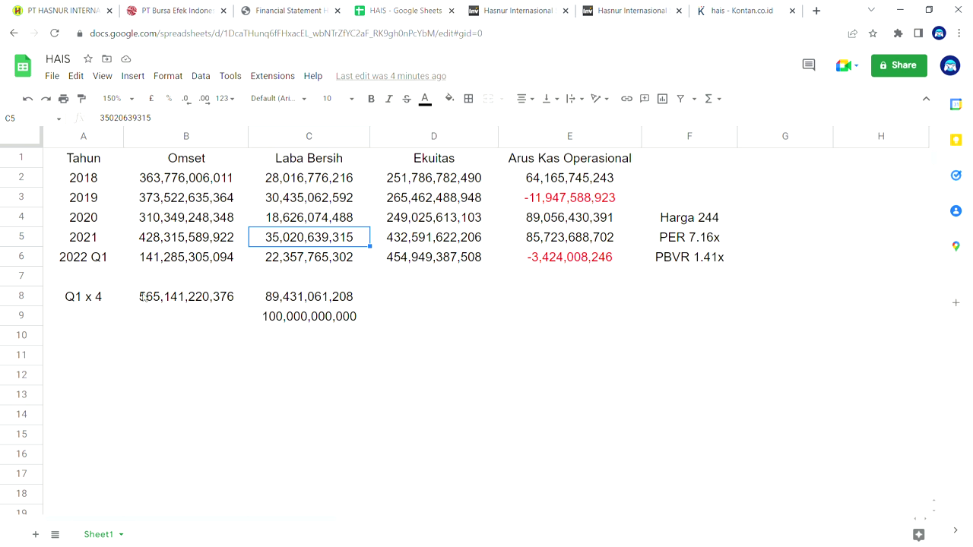
{"action": "left_click", "coordinate": [254, 300]}
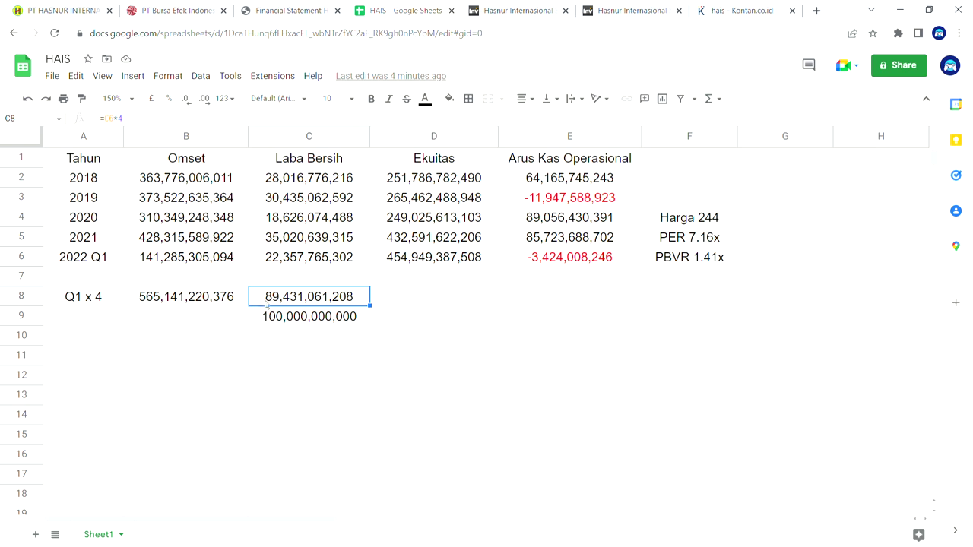
{"action": "left_click", "coordinate": [256, 239]}
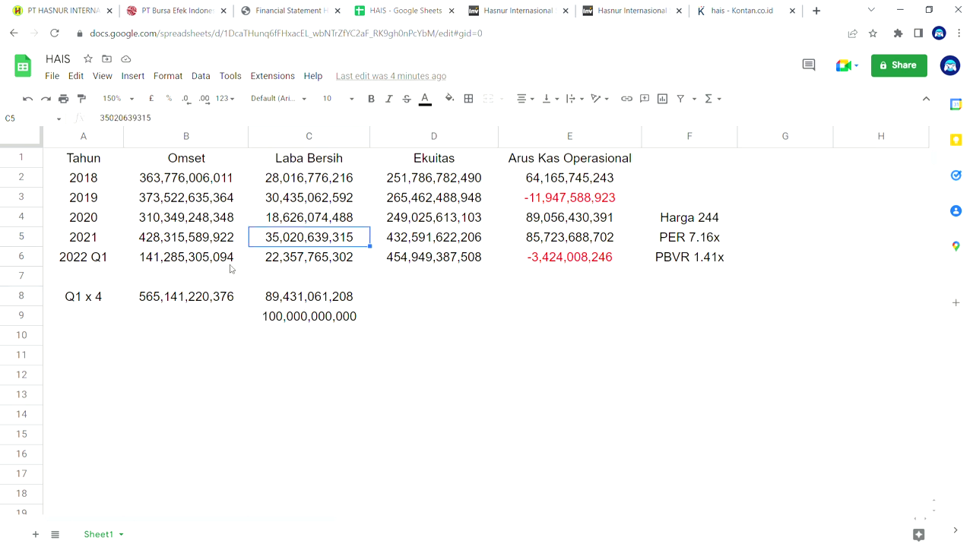
{"action": "left_click", "coordinate": [261, 261]}
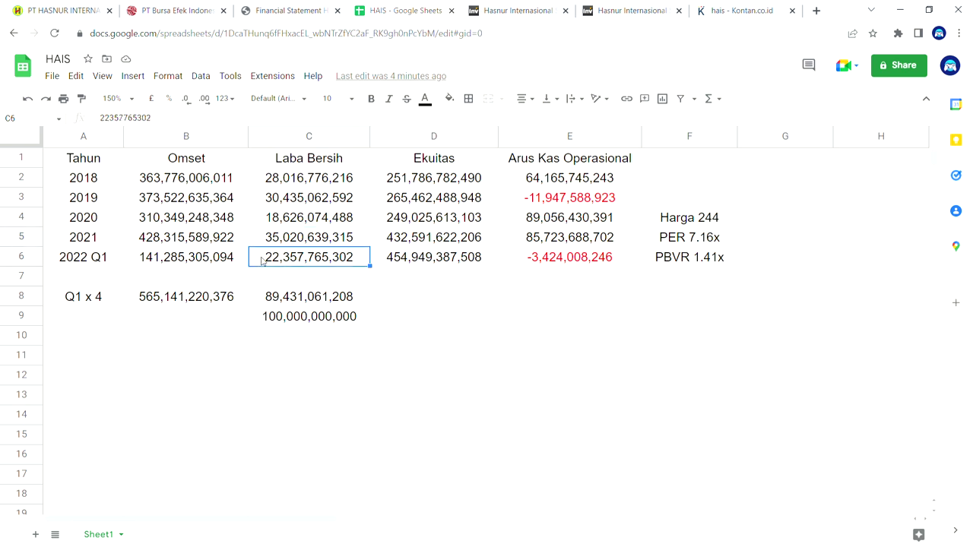
- Compare Kontan's headlines on HAIS's 2022 net profit growth target with the Laba Bersih column in the HAIS sheet
{"action": "left_click", "coordinate": [650, 9]}
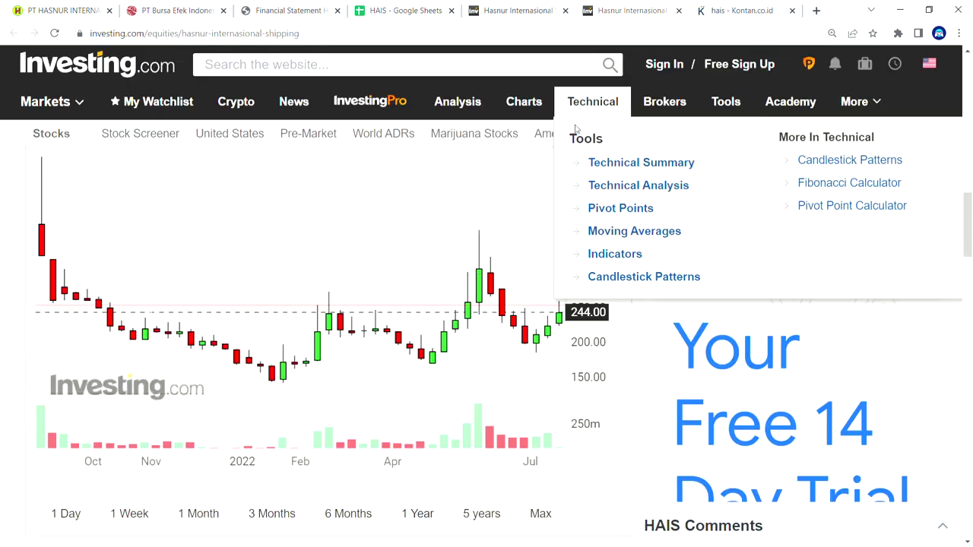
{"action": "left_click", "coordinate": [716, 6]}
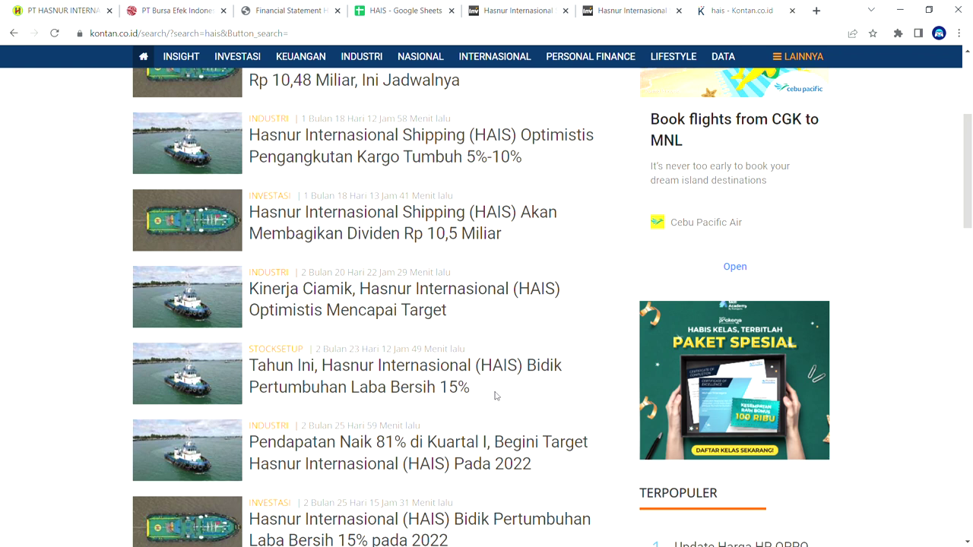
{"action": "left_click", "coordinate": [399, 10]}
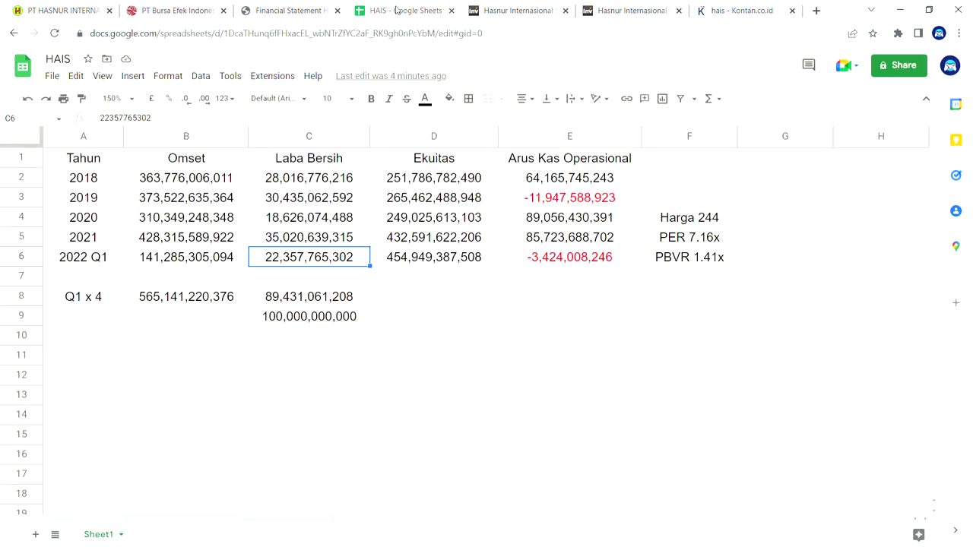
{"action": "left_click", "coordinate": [717, 8]}
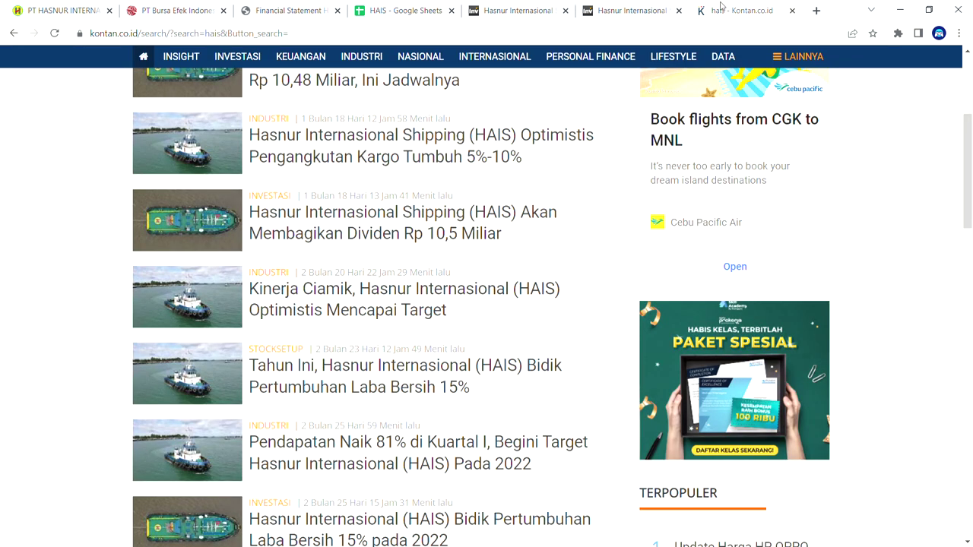
{"action": "scroll", "coordinate": [481, 411], "scroll_direction": "down", "scroll_amount": 2}
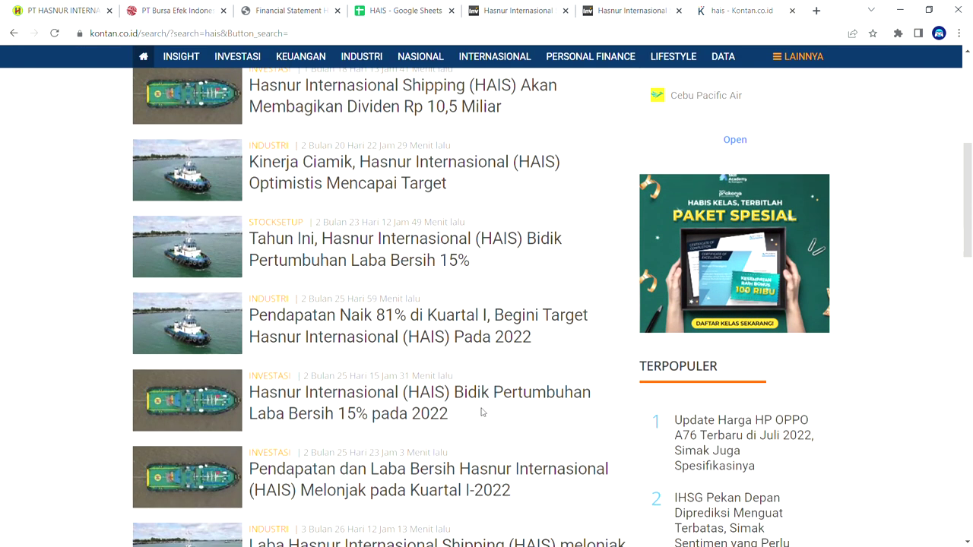
{"action": "scroll", "coordinate": [482, 412], "scroll_direction": "up", "scroll_amount": 1}
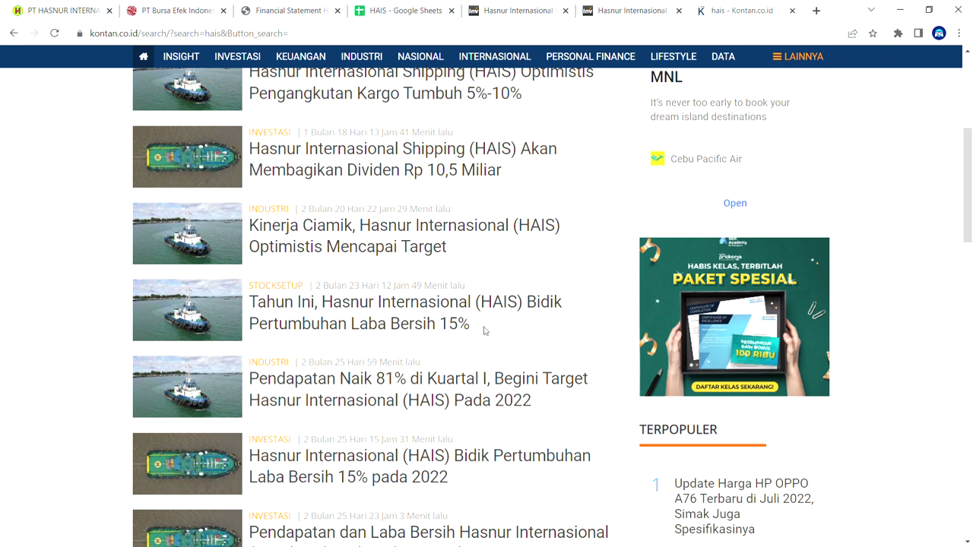
- Inspect the 29/8/2021 and 29/5/2022 candles on the Investing.com HAIS price chart
{"action": "left_click", "coordinate": [372, 6]}
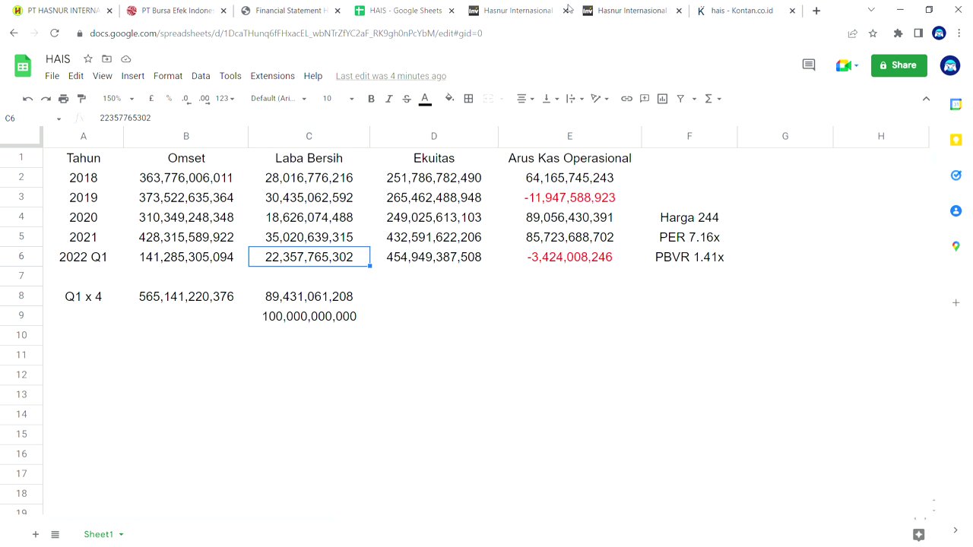
{"action": "left_click", "coordinate": [604, 7]}
{"action": "scroll", "coordinate": [124, 336], "scroll_direction": "up", "scroll_amount": 2}
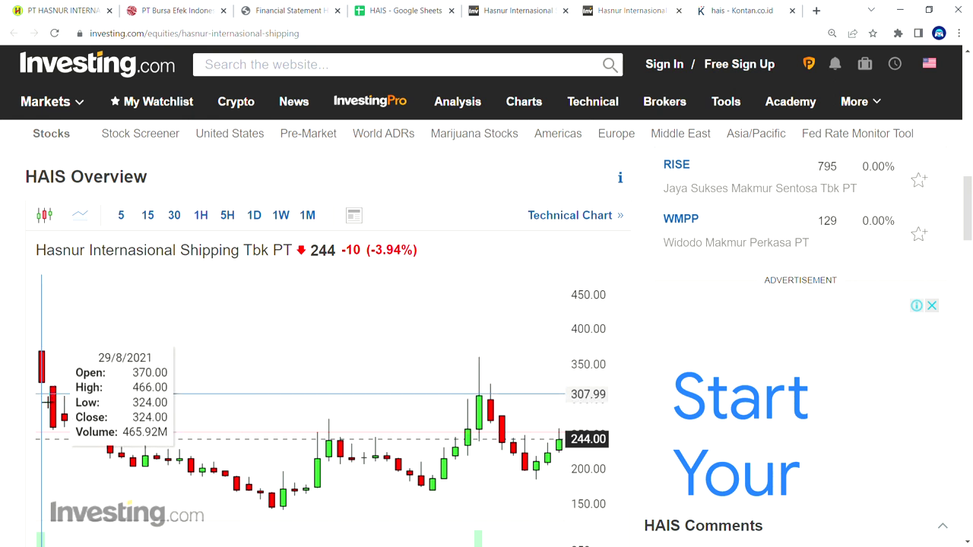
{"action": "scroll", "coordinate": [339, 461], "scroll_direction": "down", "scroll_amount": 2}
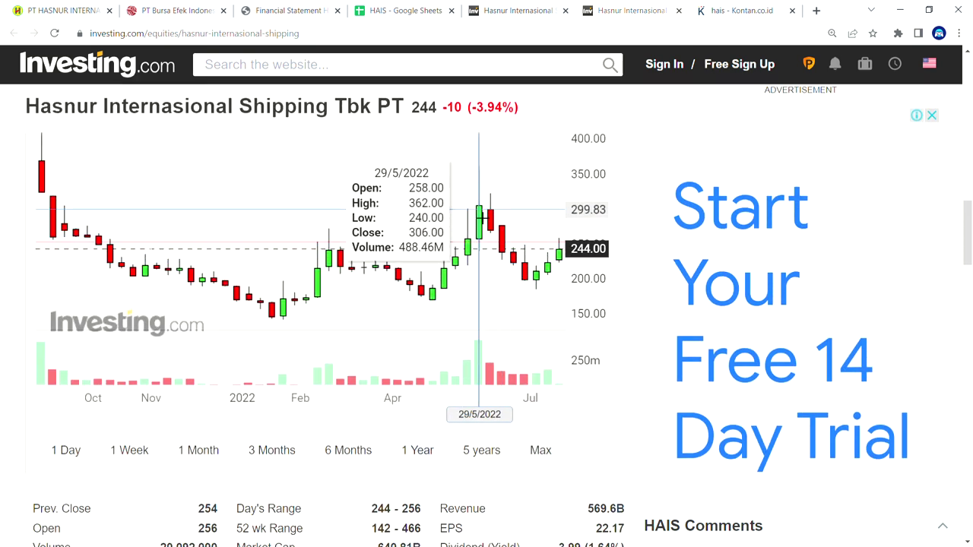
- Weigh Kontan's HAIS headlines on profit targets and dividends against the 2021 and 2022 Q1 Laba Bersih in the sheet
{"action": "left_click", "coordinate": [724, 6]}
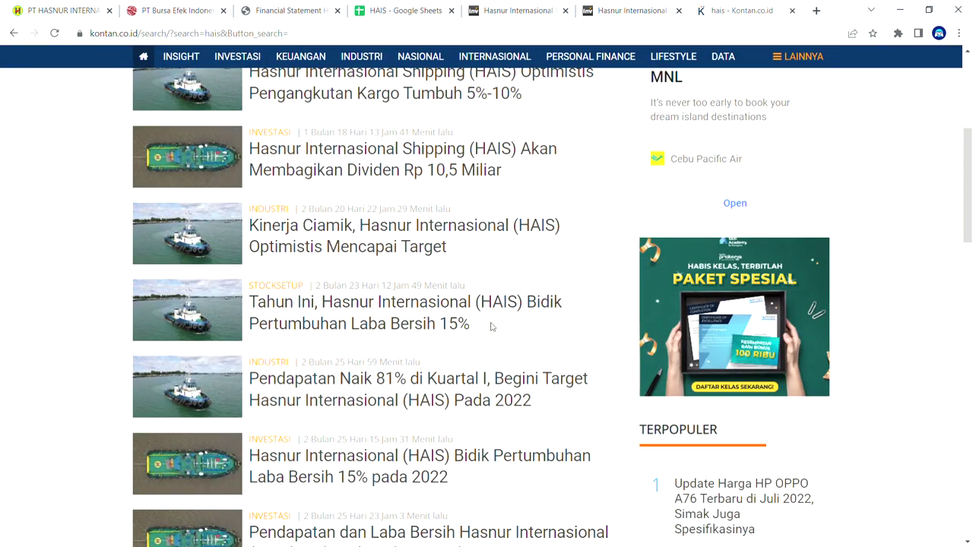
{"action": "left_click", "coordinate": [407, 9]}
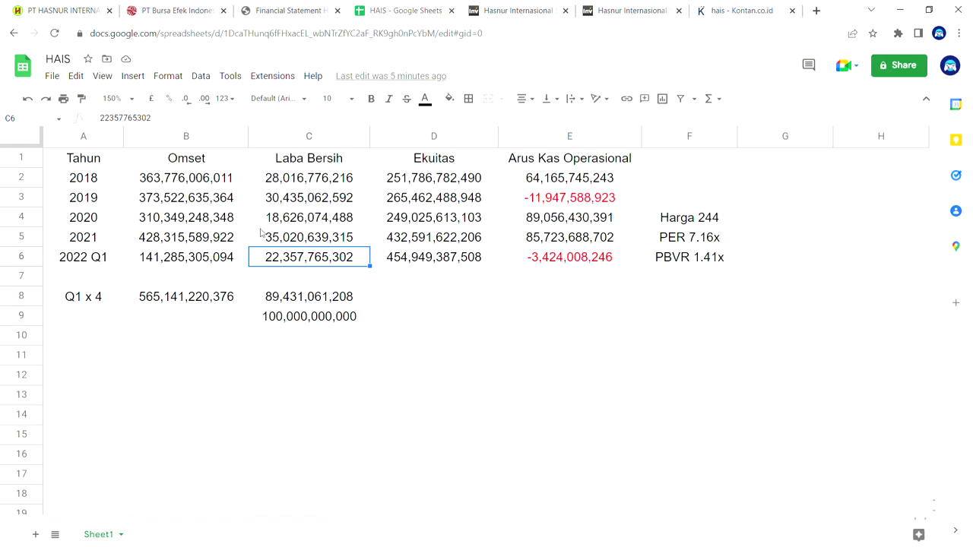
{"action": "left_click", "coordinate": [726, 9]}
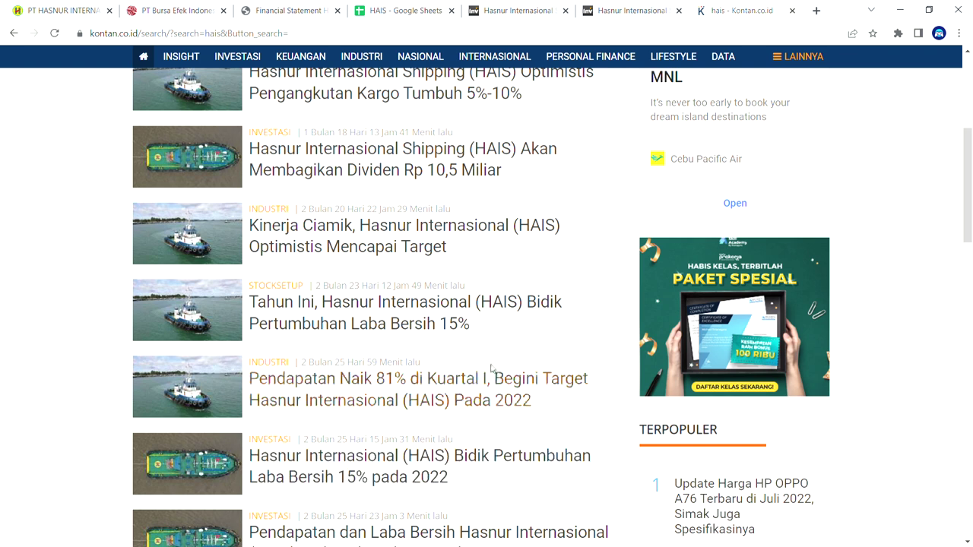
{"action": "scroll", "coordinate": [471, 376], "scroll_direction": "up", "scroll_amount": 1}
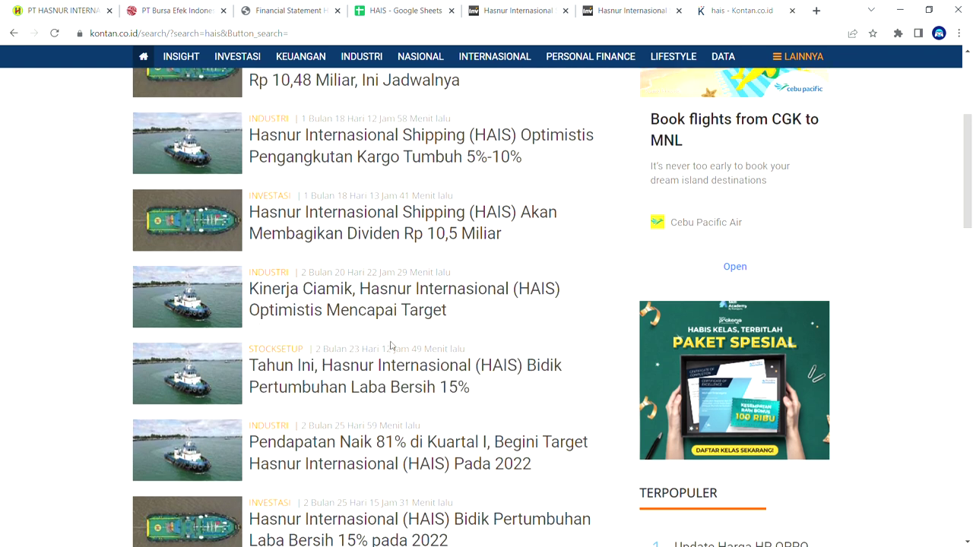
{"action": "scroll", "coordinate": [490, 361], "scroll_direction": "up", "scroll_amount": 2}
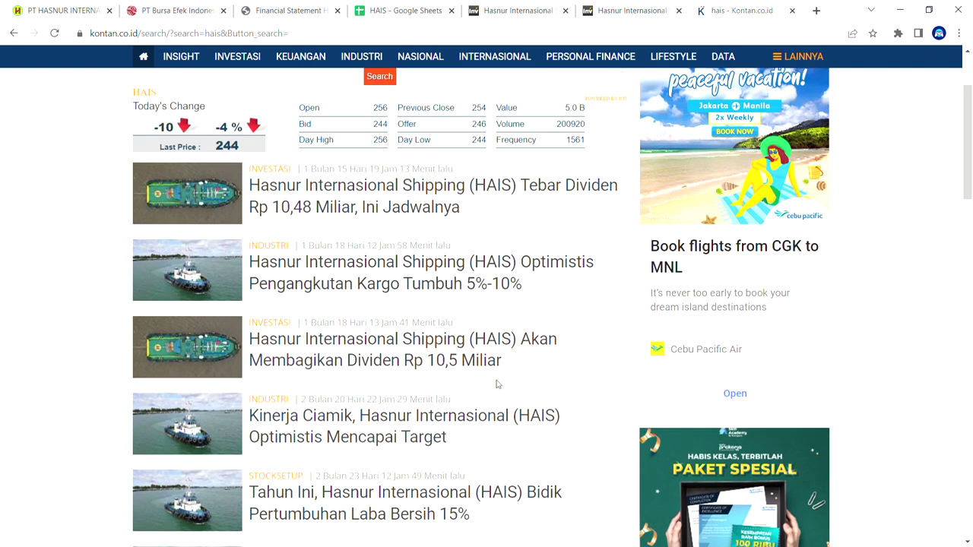
{"action": "left_click", "coordinate": [398, 8]}
{"action": "left_click", "coordinate": [441, 415]}
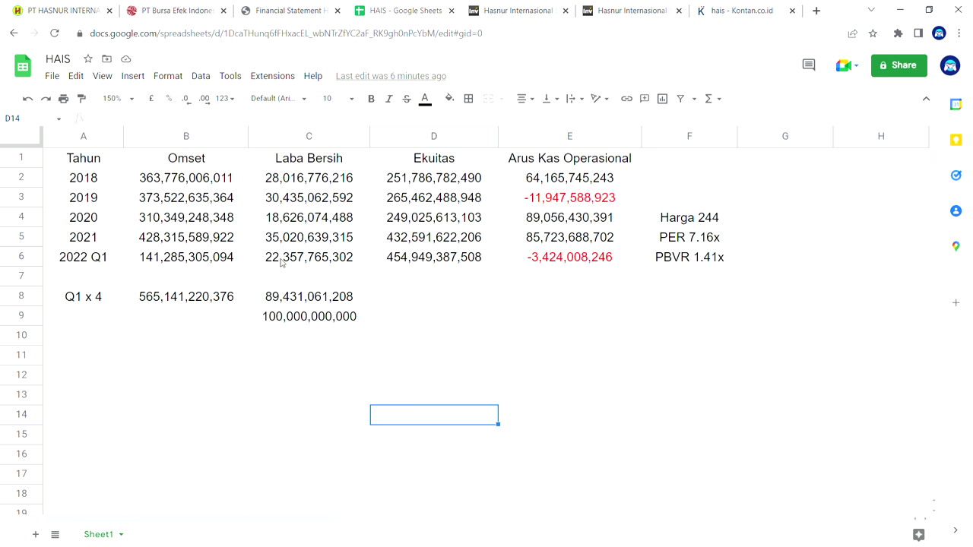
- Compare net revenues and income for the period between March 2022 and March 2021 in the HAIS Q1 2022 financial statement
{"action": "left_click", "coordinate": [289, 9]}
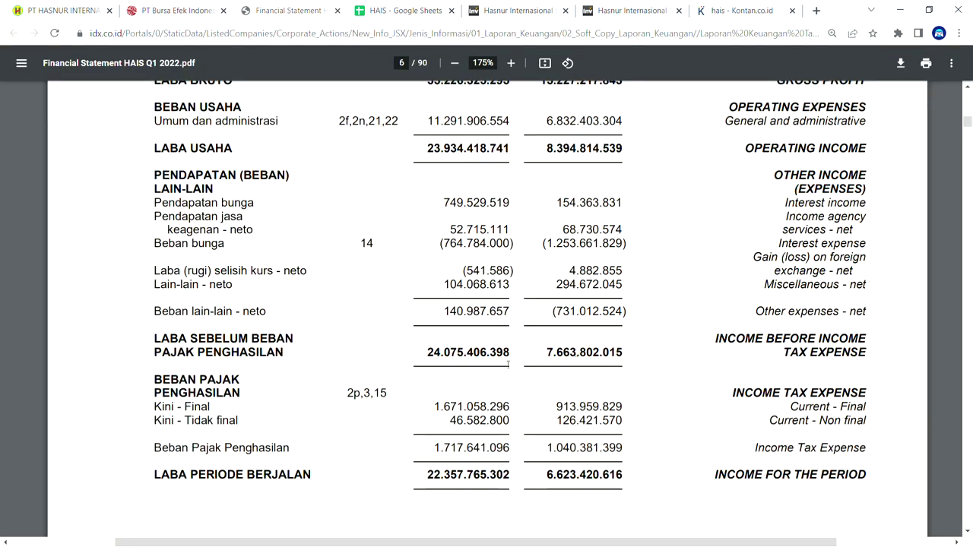
{"action": "scroll", "coordinate": [624, 415], "scroll_direction": "down", "scroll_amount": 1}
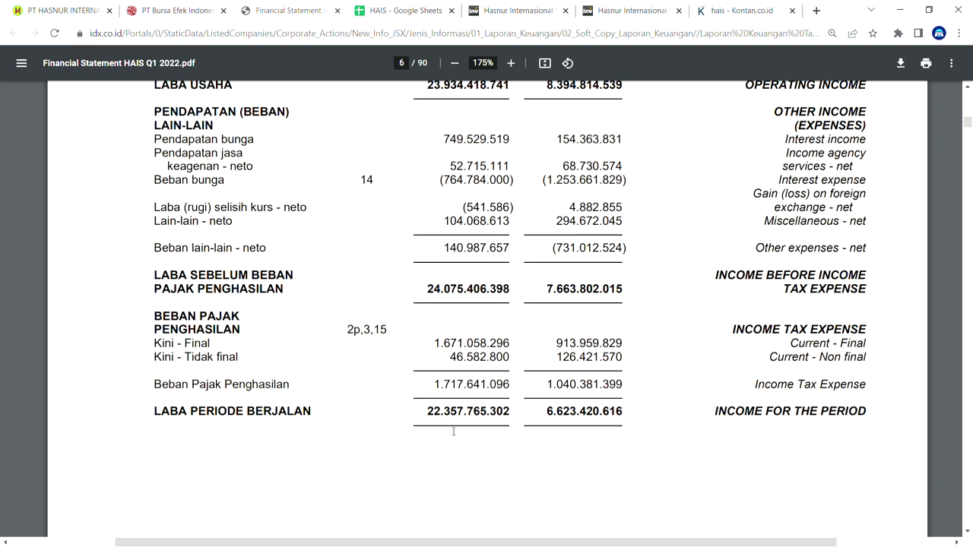
{"action": "scroll", "coordinate": [502, 419], "scroll_direction": "up", "scroll_amount": 5}
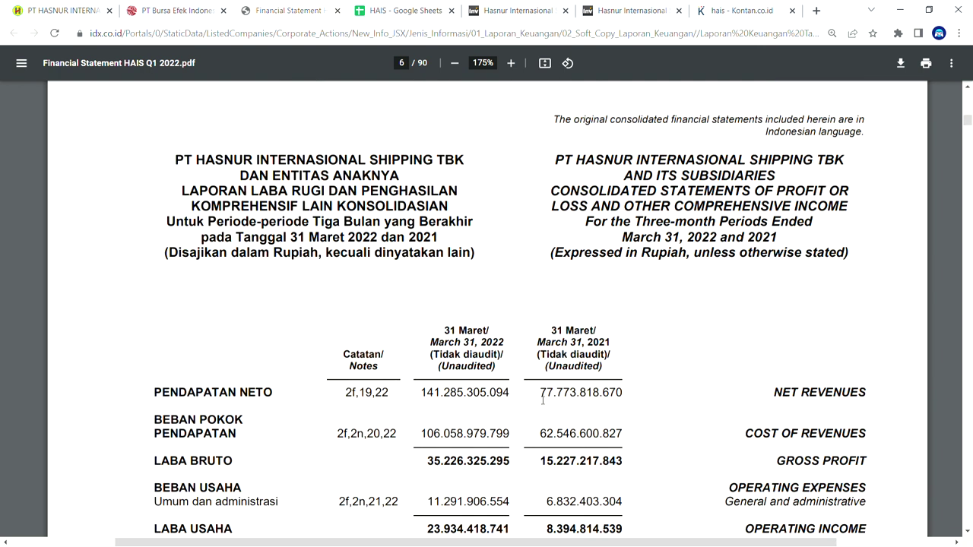
{"action": "scroll", "coordinate": [593, 310], "scroll_direction": "down", "scroll_amount": 2}
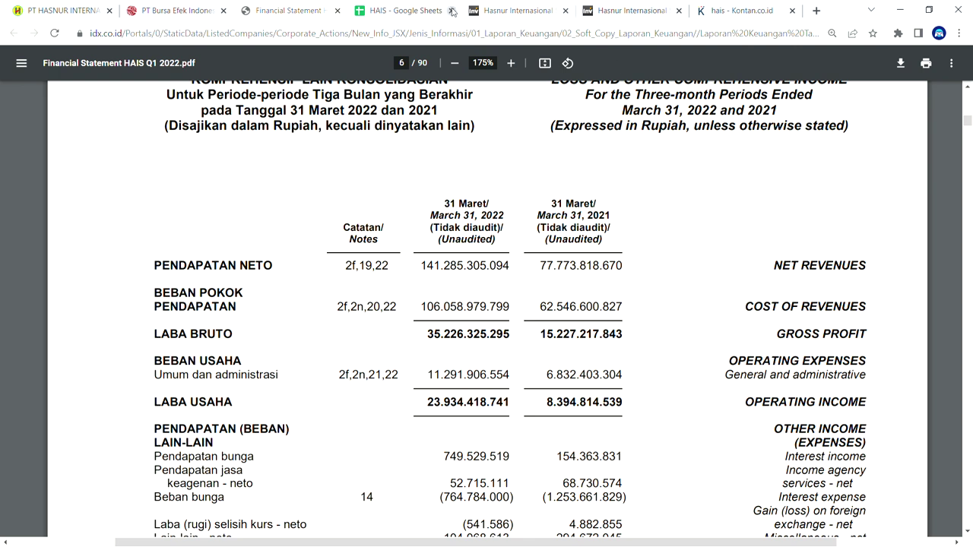
- Review the projected Laba Bersih in C8:C9 and the PER and PBVR in F5:F6, then check them against the Investing.com price chart
{"action": "left_click", "coordinate": [407, 9]}
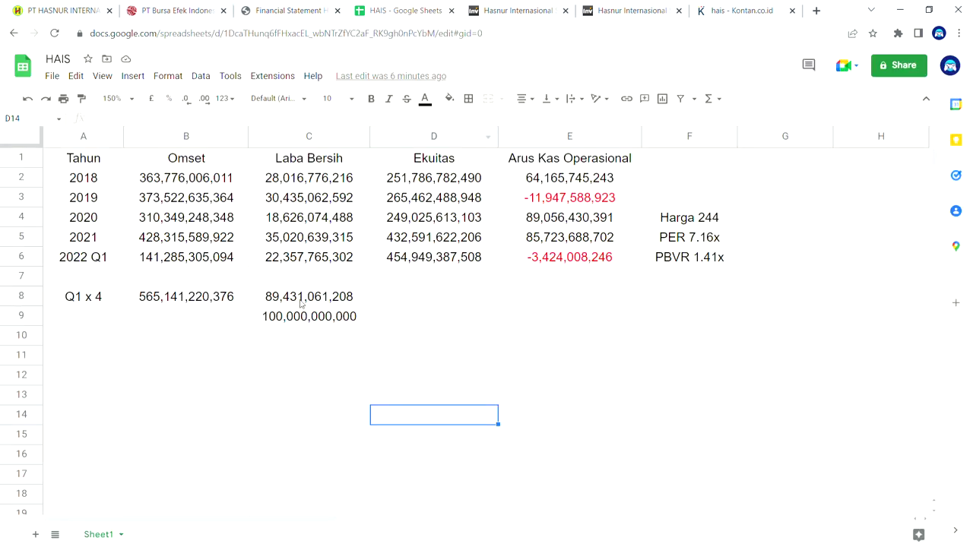
{"action": "left_click", "coordinate": [259, 323]}
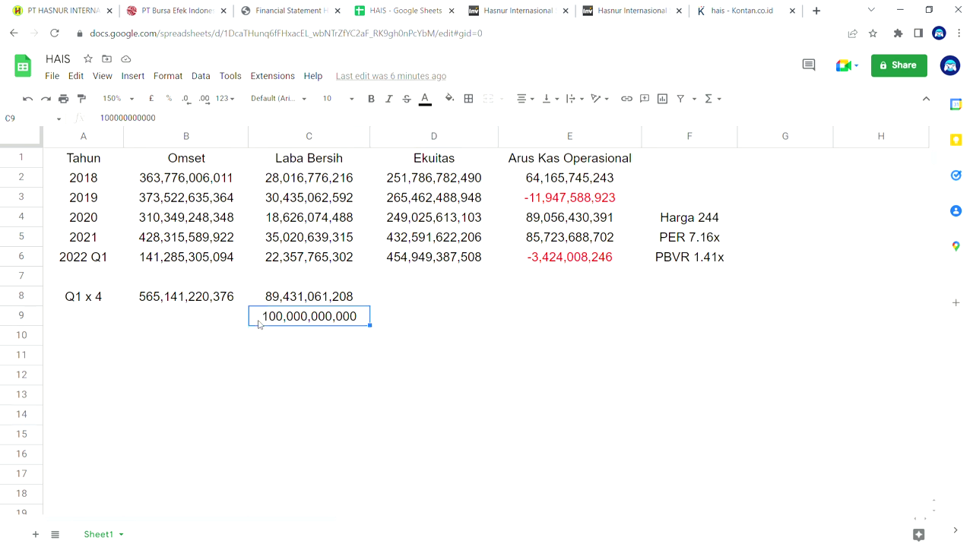
{"action": "left_click", "coordinate": [264, 302]}
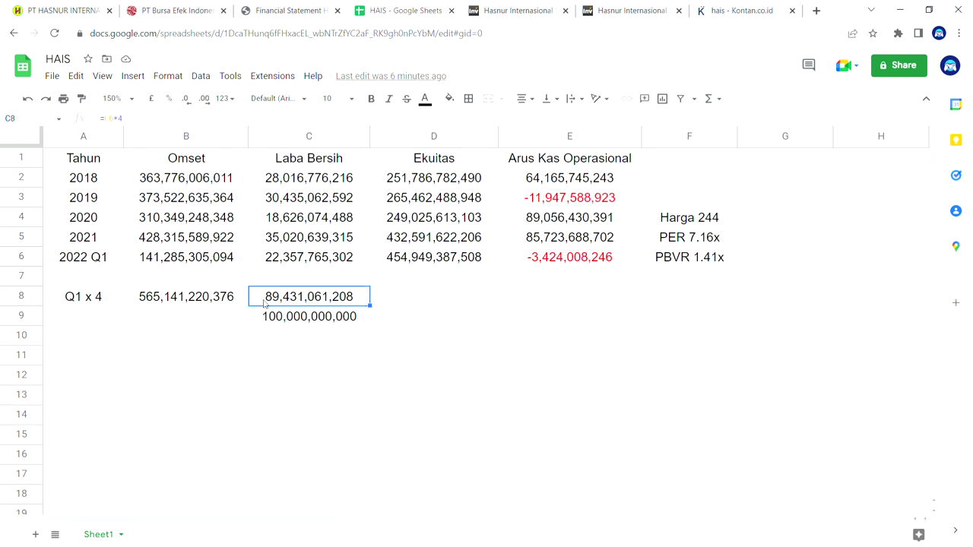
{"action": "left_click", "coordinate": [261, 324]}
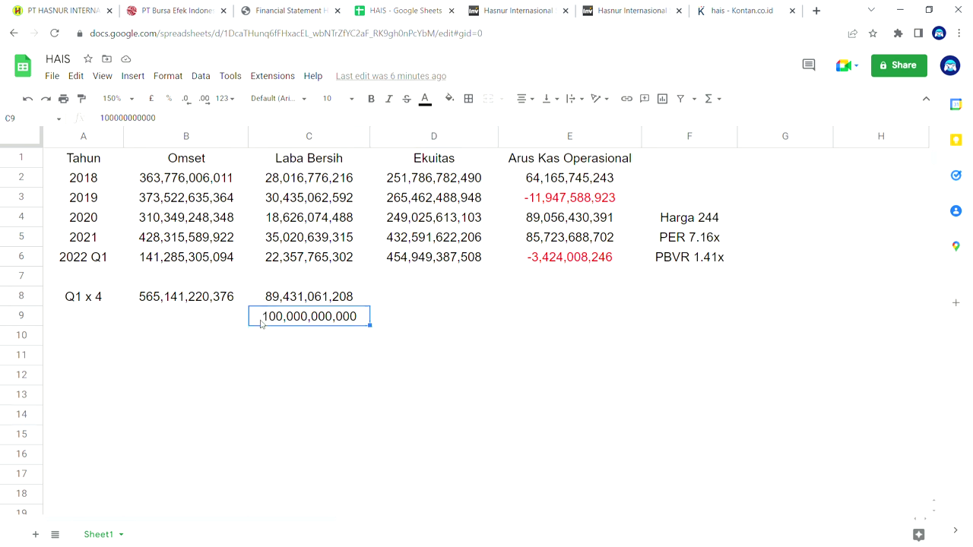
{"action": "left_click", "coordinate": [705, 261]}
{"action": "left_click", "coordinate": [706, 241]}
{"action": "left_click", "coordinate": [705, 260]}
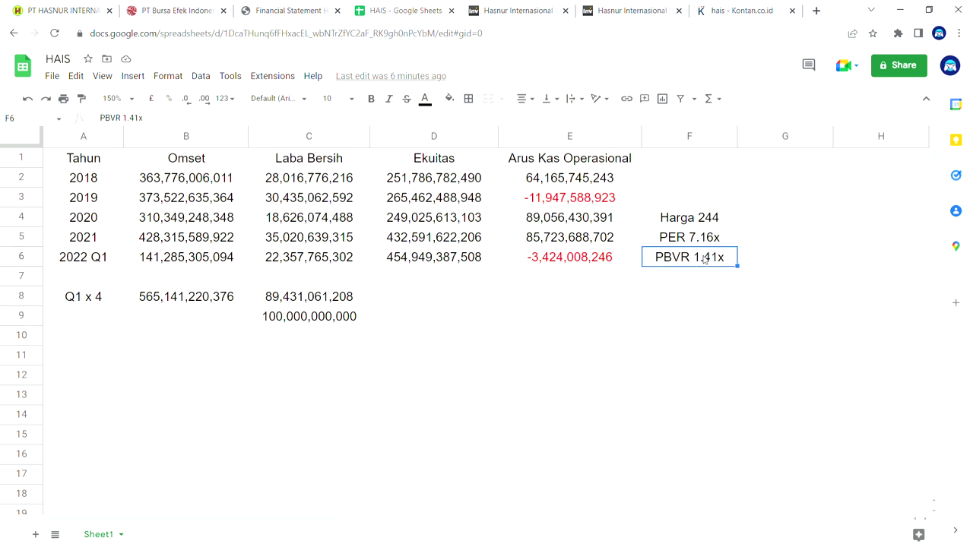
{"action": "left_click", "coordinate": [620, 9]}
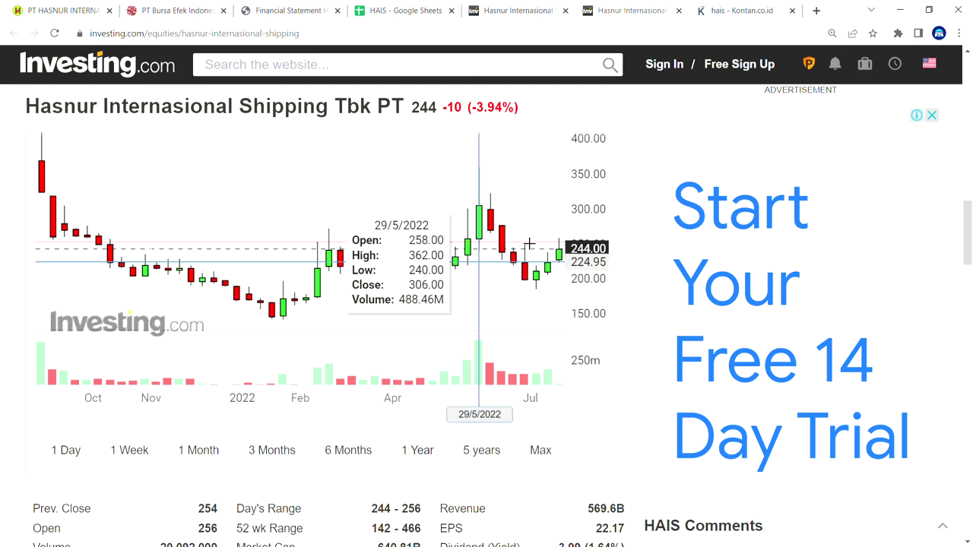
- Add a Q2 row in row 7 of the HAIS sheet with a Laba Bersih of 45 m
{"action": "left_click", "coordinate": [387, 9]}
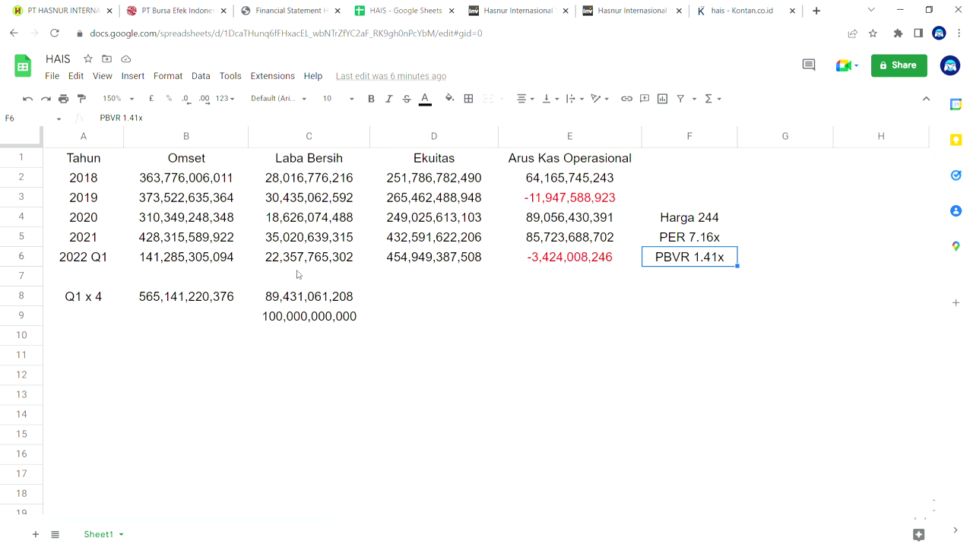
{"action": "left_click", "coordinate": [271, 278]}
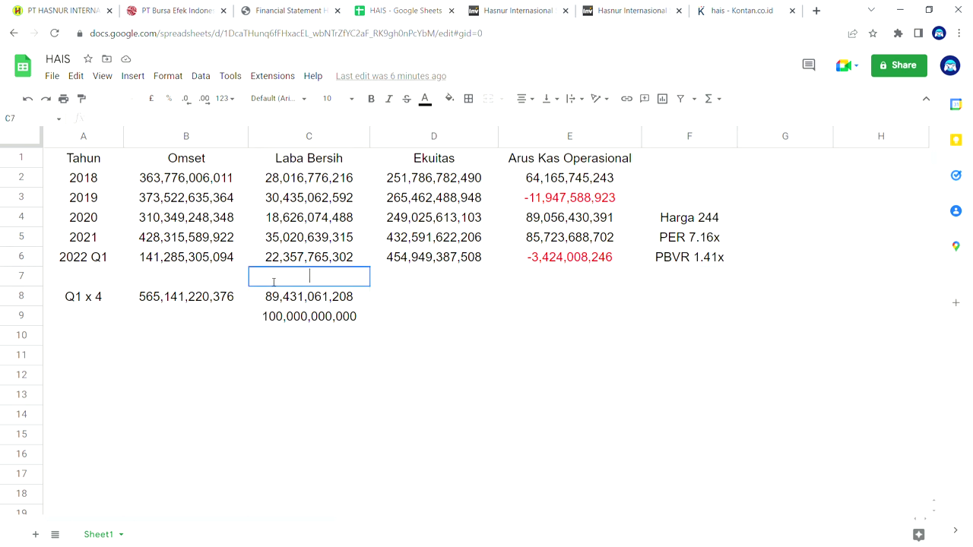
{"action": "left_click", "coordinate": [104, 281]}
{"action": "double_click", "coordinate": [104, 281]}
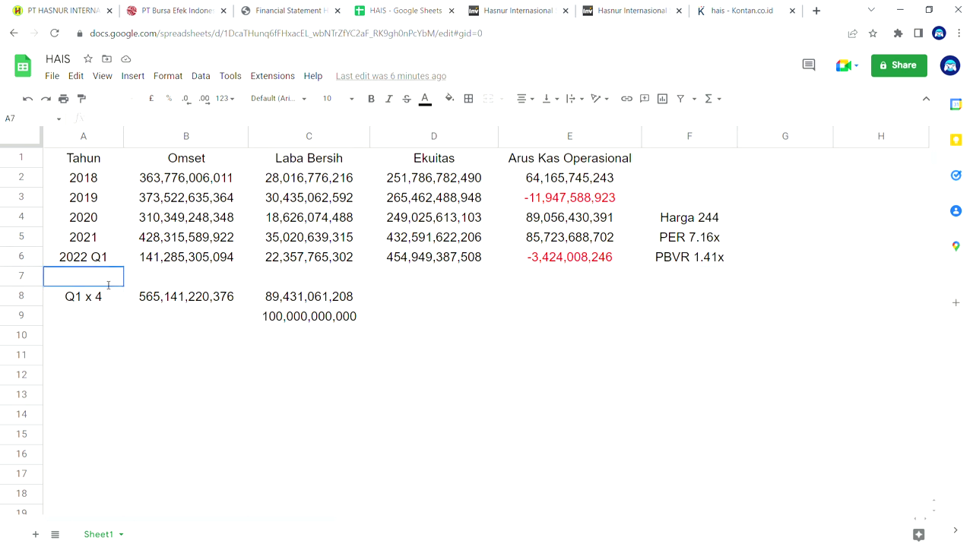
{"action": "type", "text": "Q2"}
{"action": "left_click", "coordinate": [271, 278]}
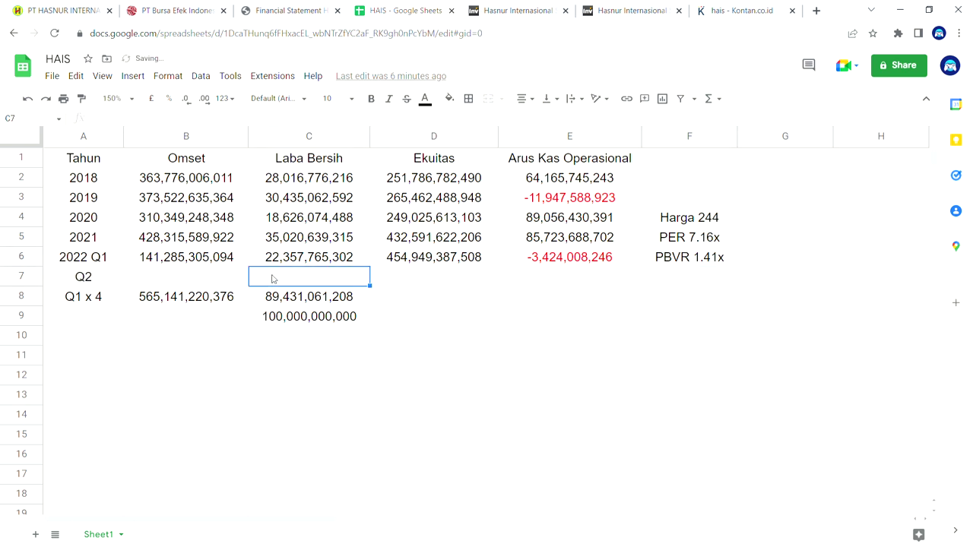
{"action": "double_click", "coordinate": [321, 280]}
{"action": "type", "text": "45"}
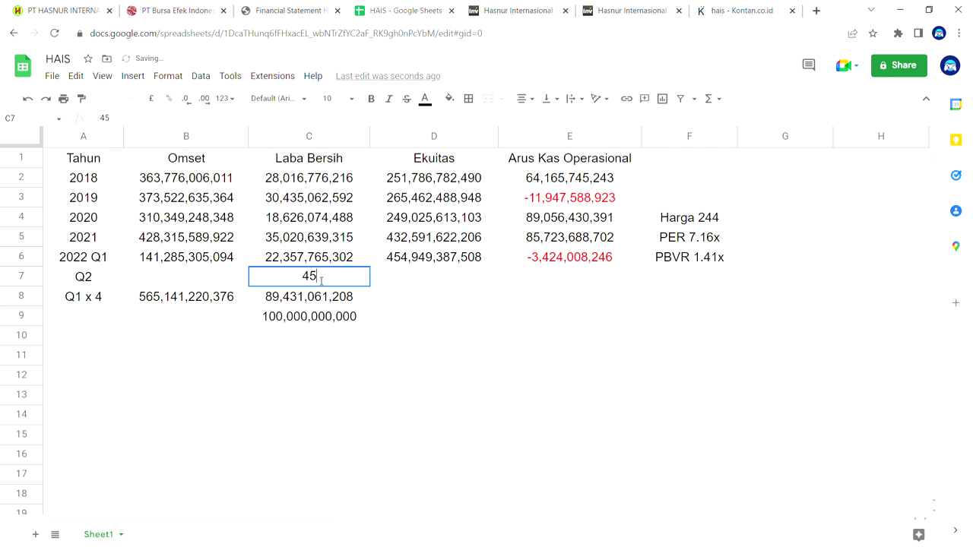
{"action": "type", "text": " m"}
{"action": "left_click", "coordinate": [457, 296]}
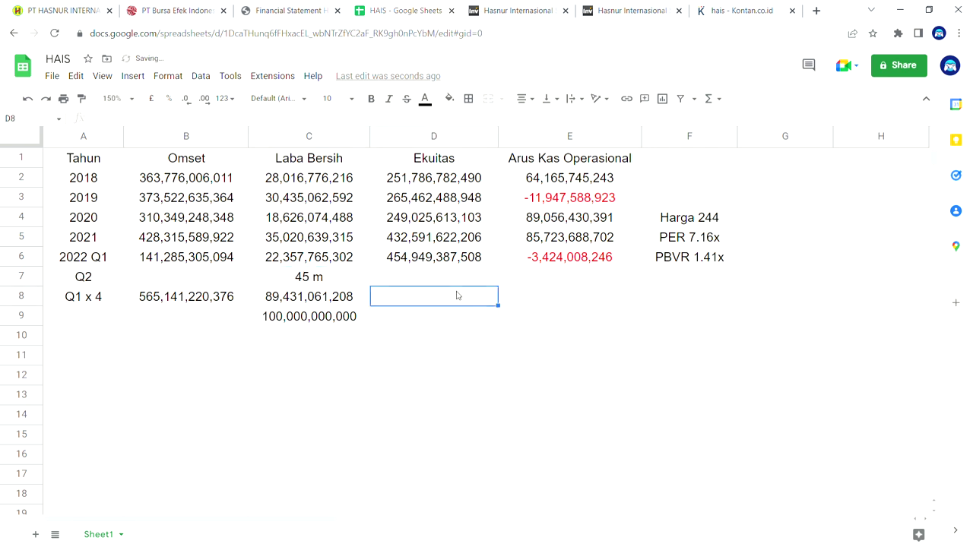
- Relate the Q2 Laba Bersih estimate in row 7 of the sheet to the HAIS price chart on Investing.com
{"action": "left_click", "coordinate": [532, 9]}
{"action": "left_click", "coordinate": [630, 9]}
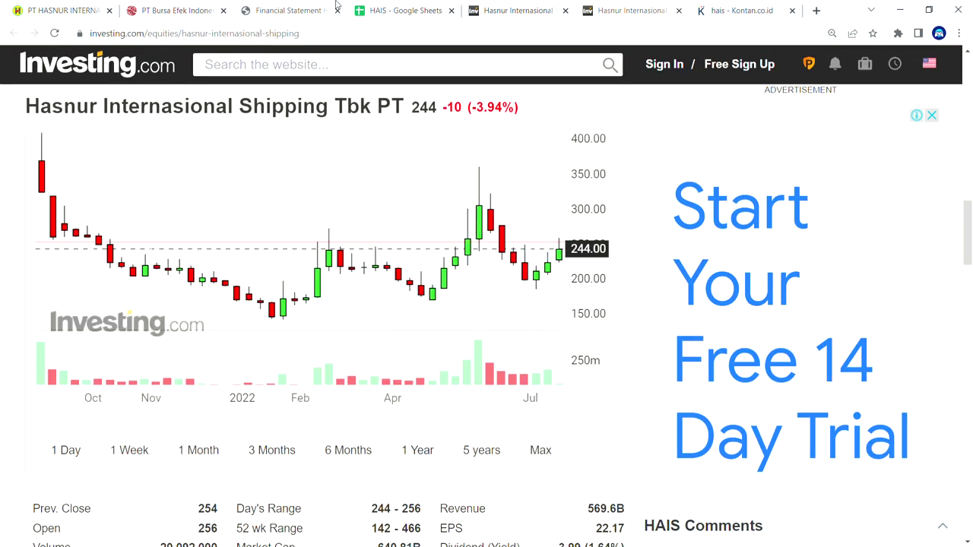
{"action": "left_click", "coordinate": [406, 11]}
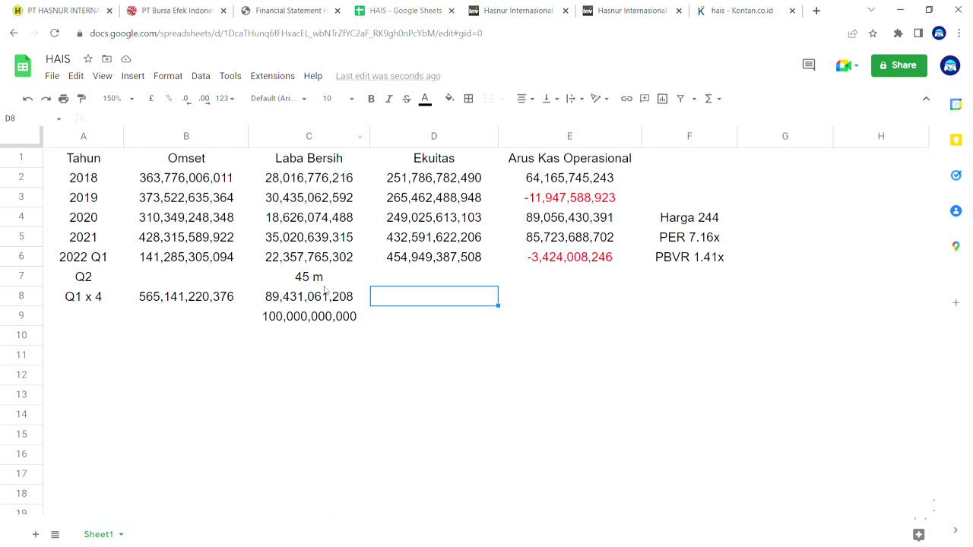
{"action": "left_click", "coordinate": [103, 283]}
{"action": "left_click", "coordinate": [352, 279]}
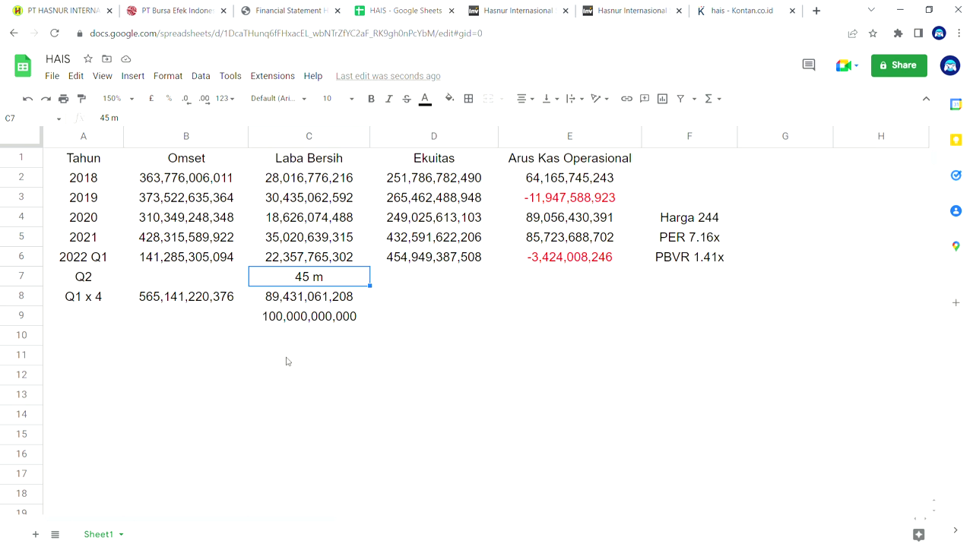
{"action": "left_click", "coordinate": [382, 322]}
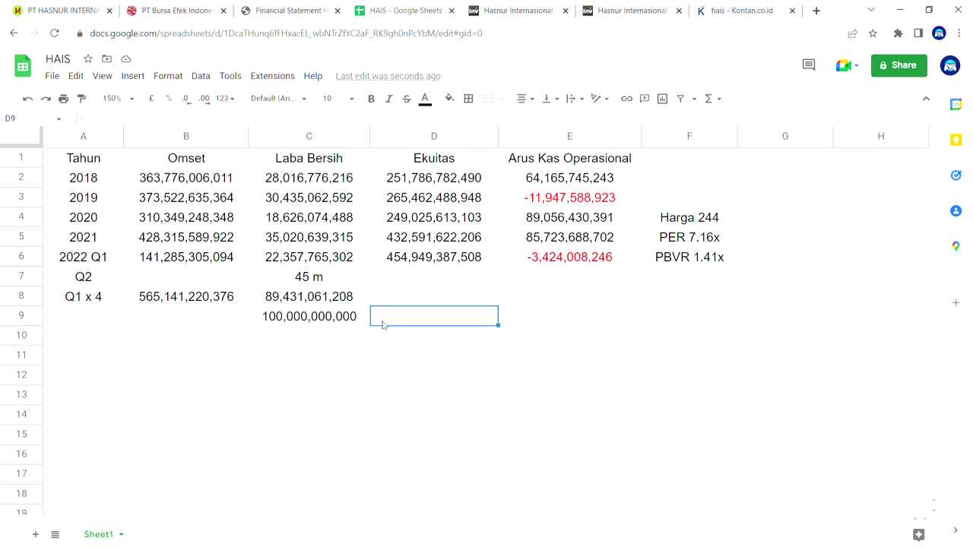
- Examine the Q2 Laba Bersih estimate in C7 alongside the annualised Q1 x 4 projection in row 8
{"action": "left_click", "coordinate": [345, 280]}
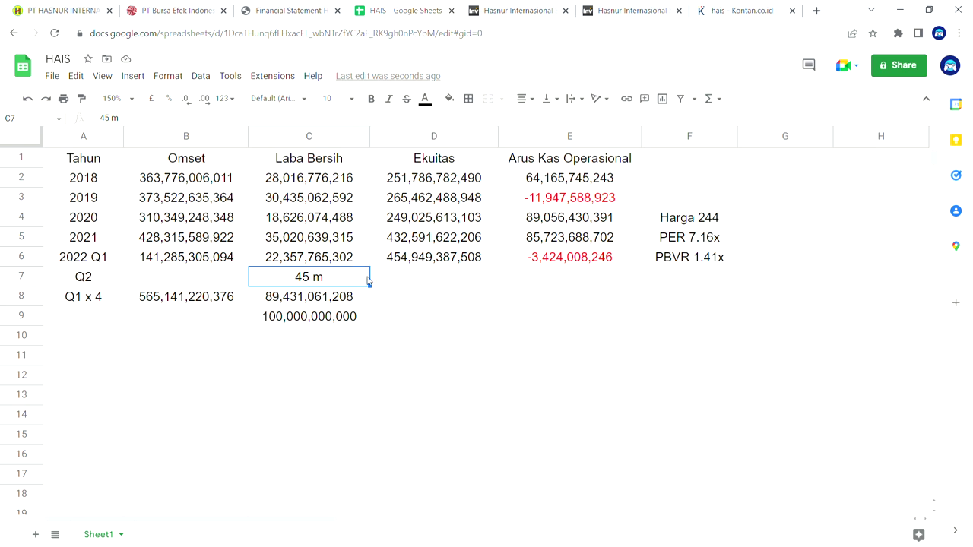
{"action": "left_click", "coordinate": [503, 4]}
{"action": "left_click", "coordinate": [425, 9]}
{"action": "left_click", "coordinate": [415, 299]}
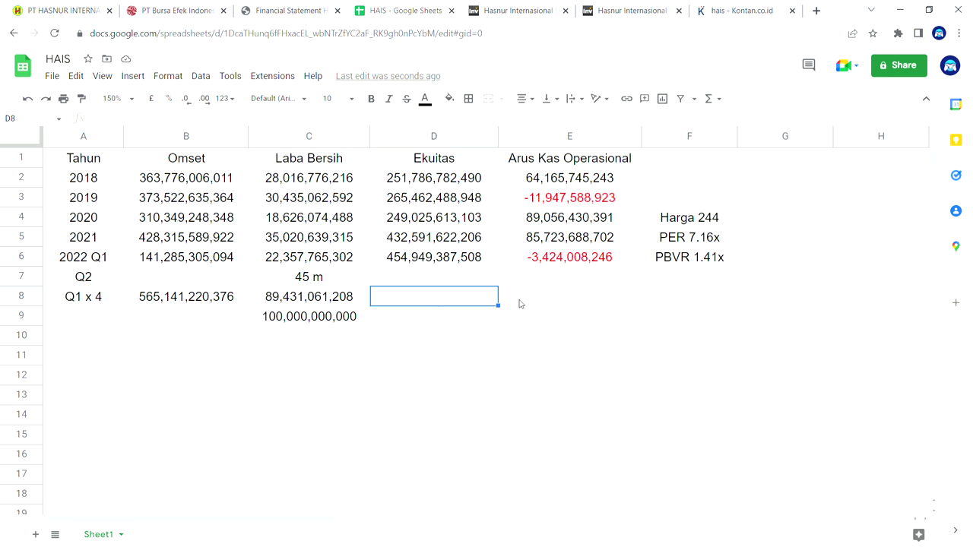
{"action": "left_click", "coordinate": [332, 280]}
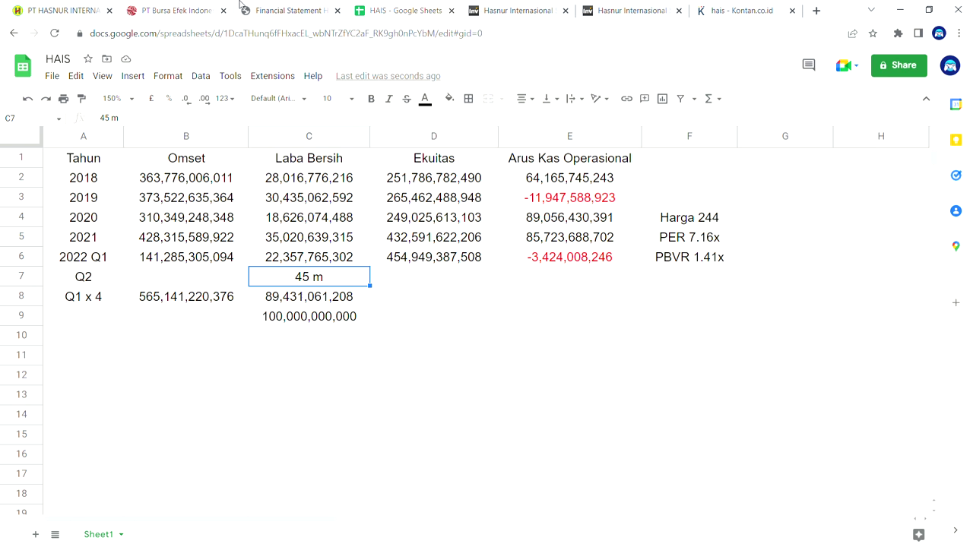
- Read the PT Hasnur Internasional Shipping business page on the company website, examining its tug boat and barge fleet
{"action": "left_click", "coordinate": [34, 9]}
{"action": "mouse_move", "coordinate": [336, 61]}
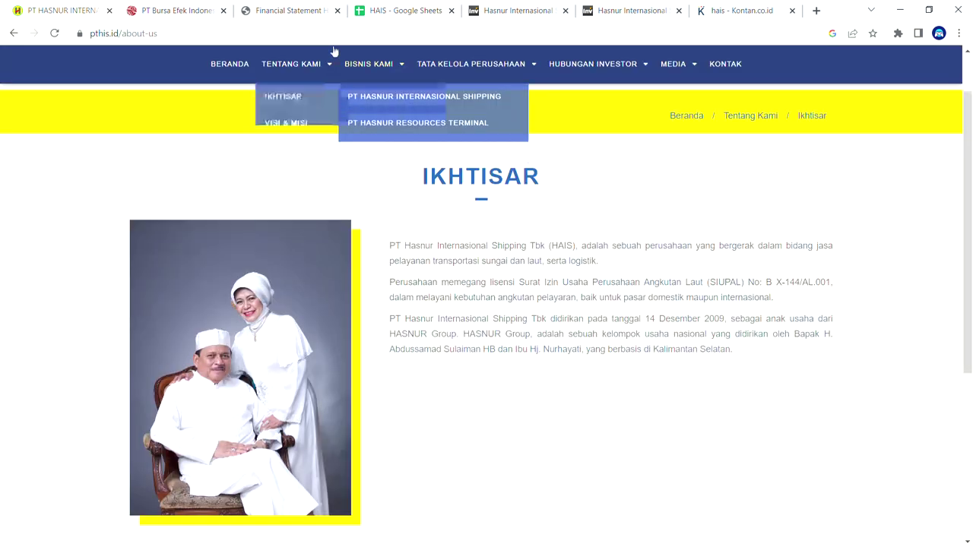
{"action": "left_click", "coordinate": [384, 98]}
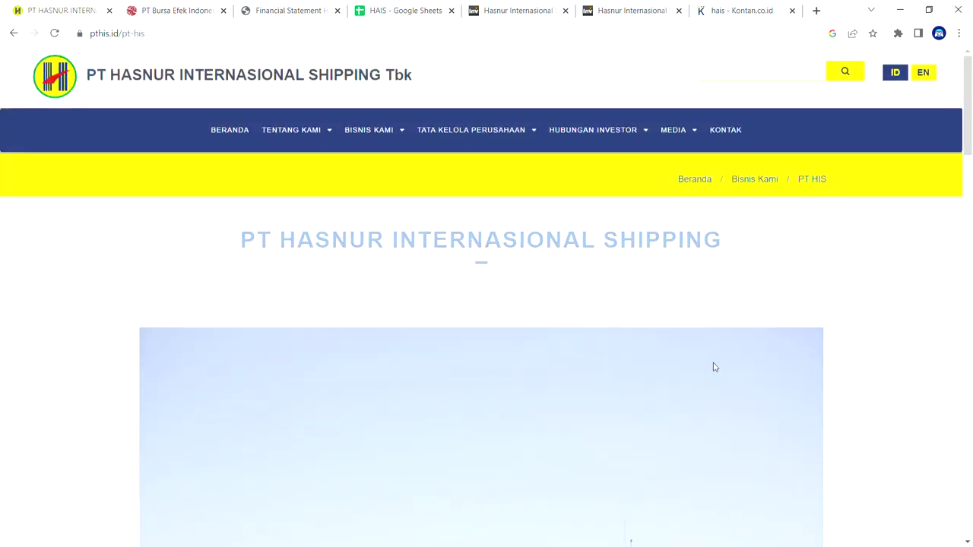
{"action": "scroll", "coordinate": [821, 419], "scroll_direction": "down", "scroll_amount": 5}
{"action": "scroll", "coordinate": [821, 419], "scroll_direction": "down", "scroll_amount": 11}
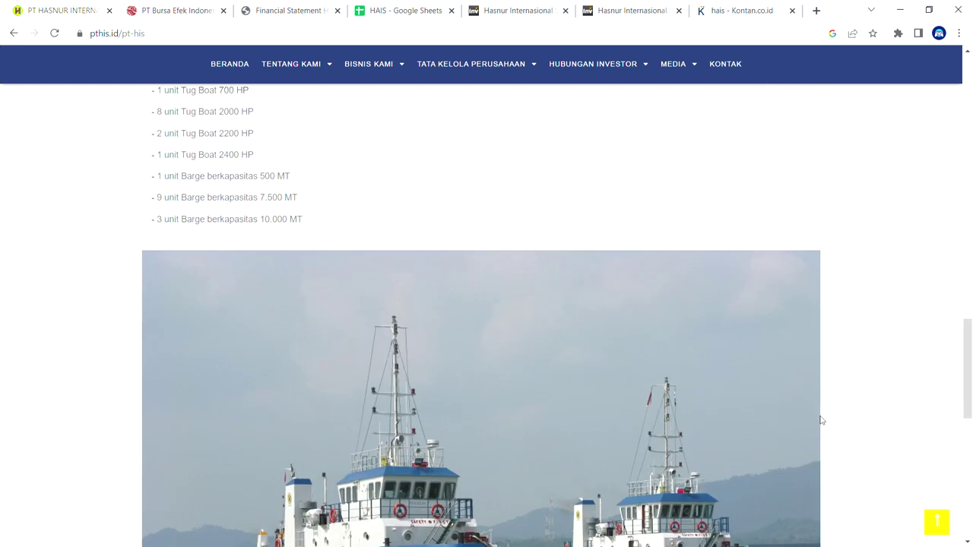
{"action": "scroll", "coordinate": [821, 418], "scroll_direction": "up", "scroll_amount": 5}
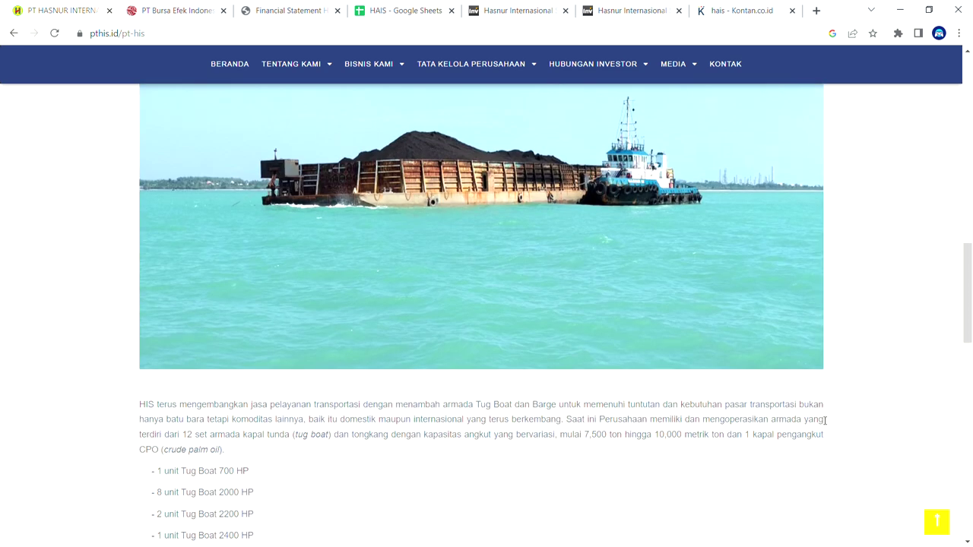
{"action": "scroll", "coordinate": [824, 420], "scroll_direction": "up", "scroll_amount": 2}
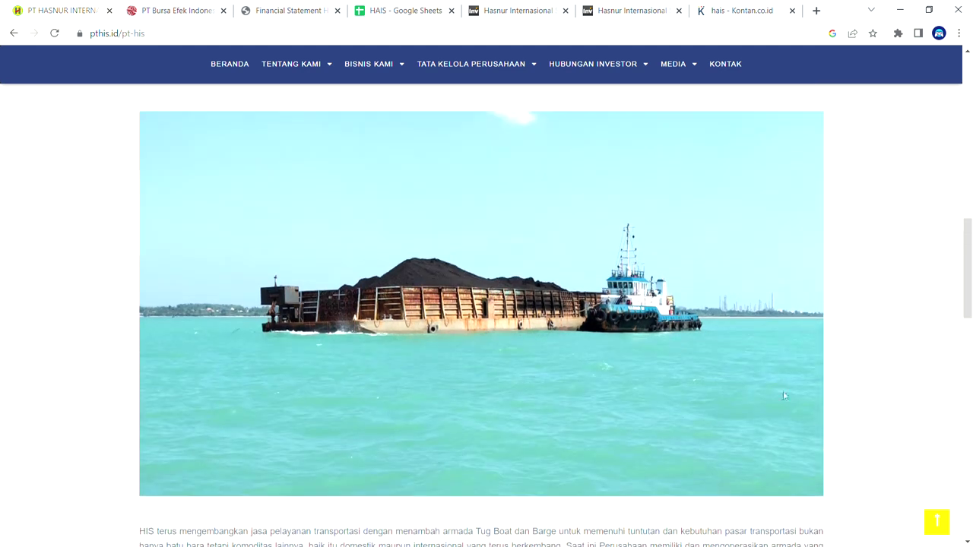
- Add the note "kapal baru" in cell B11 of the HAIS sheet, below the Omset figures
{"action": "left_click", "coordinate": [424, 8]}
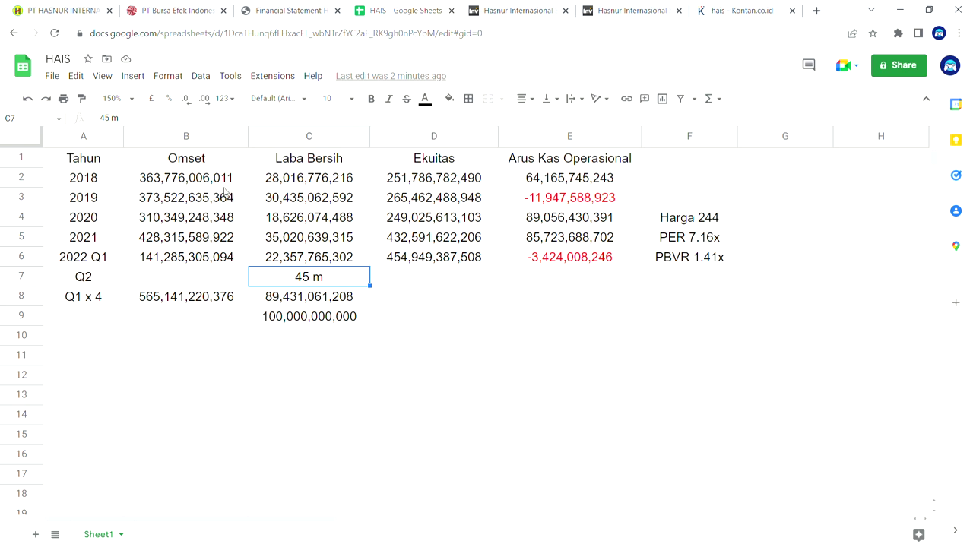
{"action": "left_click_drag", "start_coordinate": [152, 160], "coordinate": [148, 319]}
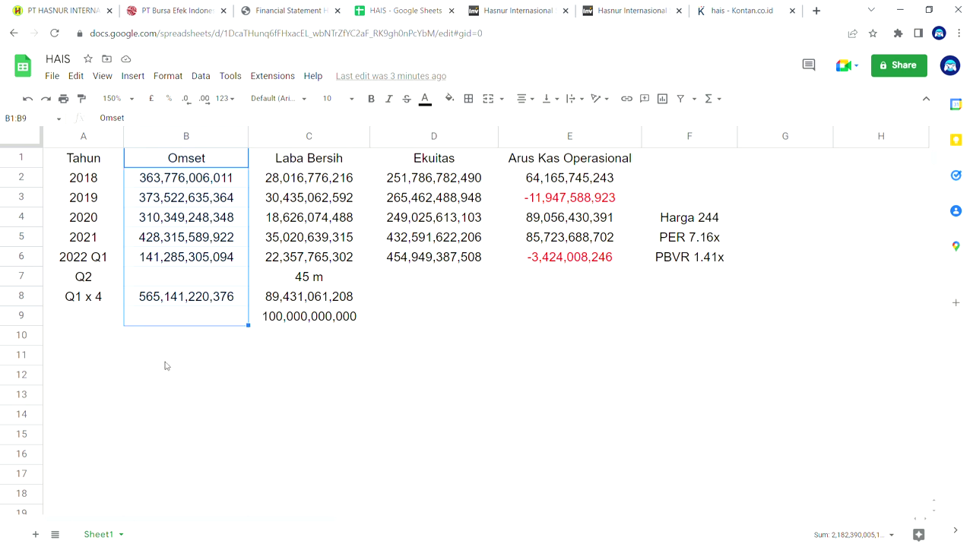
{"action": "double_click", "coordinate": [160, 362]}
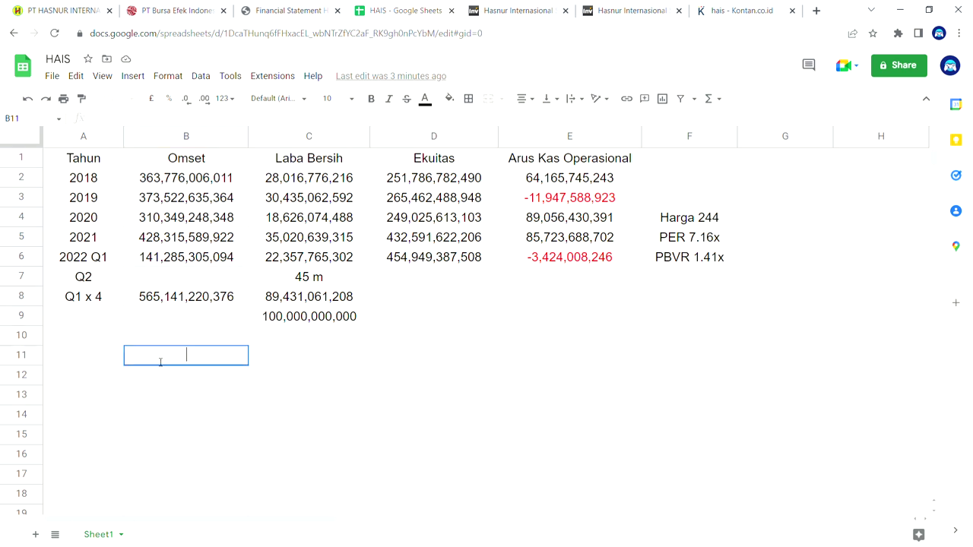
{"action": "type", "text": "kapal baru"}
{"action": "key", "text": "Return"}
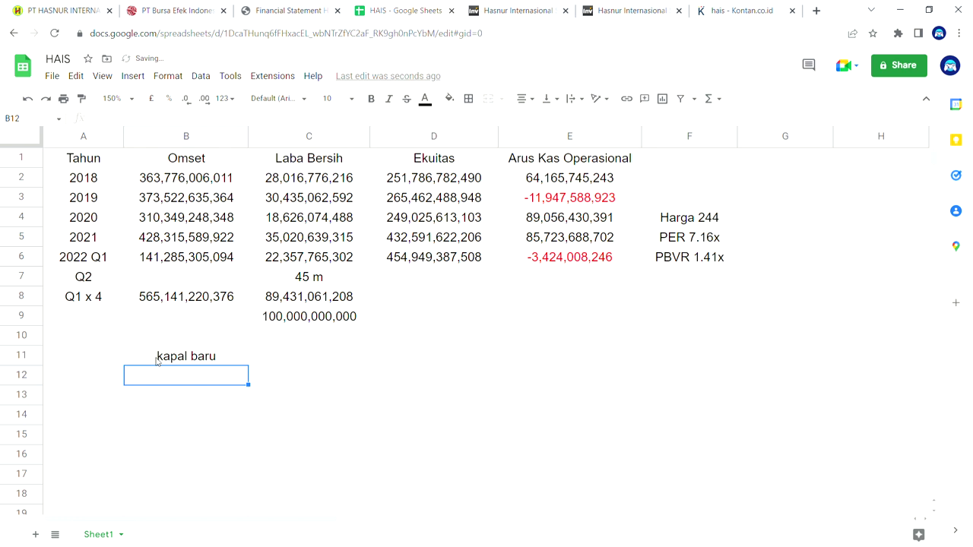
- Enter the note "utilisasi 60% -> 90%" in cell B12, below the "kapal baru" note
{"action": "type", "text": "tidak"}
{"action": "key", "text": "BackSpace"}
{"action": "key", "text": "BackSpace"}
{"action": "key", "text": "BackSpace"}
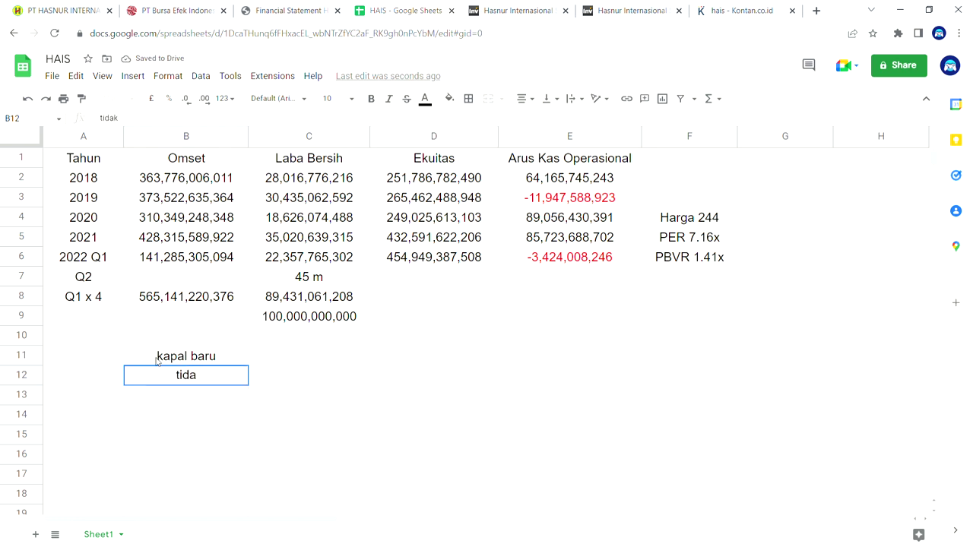
{"action": "key", "text": "BackSpace"}
{"action": "key", "text": "BackSpace"}
{"action": "type", "text": "utlla"}
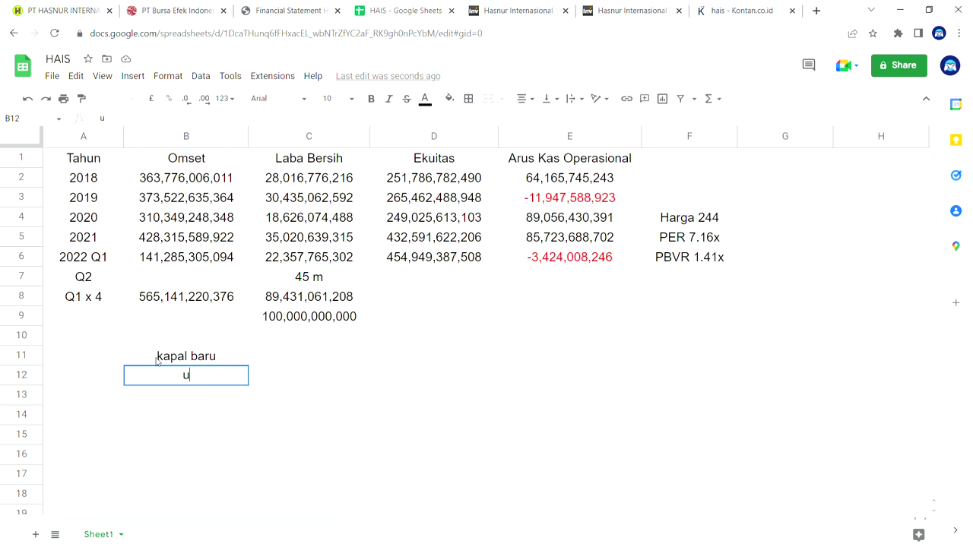
{"action": "key", "text": "BackSpace"}
{"action": "key", "text": "BackSpace"}
{"action": "key", "text": "BackSpace"}
{"action": "type", "text": "iliasai"}
{"action": "key", "text": "BackSpace"}
{"action": "key", "text": "BackSpace"}
{"action": "key", "text": "BackSpace"}
{"action": "key", "text": "BackSpace"}
{"action": "key", "text": "BackSpace"}
{"action": "type", "text": "sasi "}
{"action": "type", "text": "90"}
{"action": "key", "text": "BackSpace"}
{"action": "key", "text": "BackSpace"}
{"action": "type", "text": "60%"}
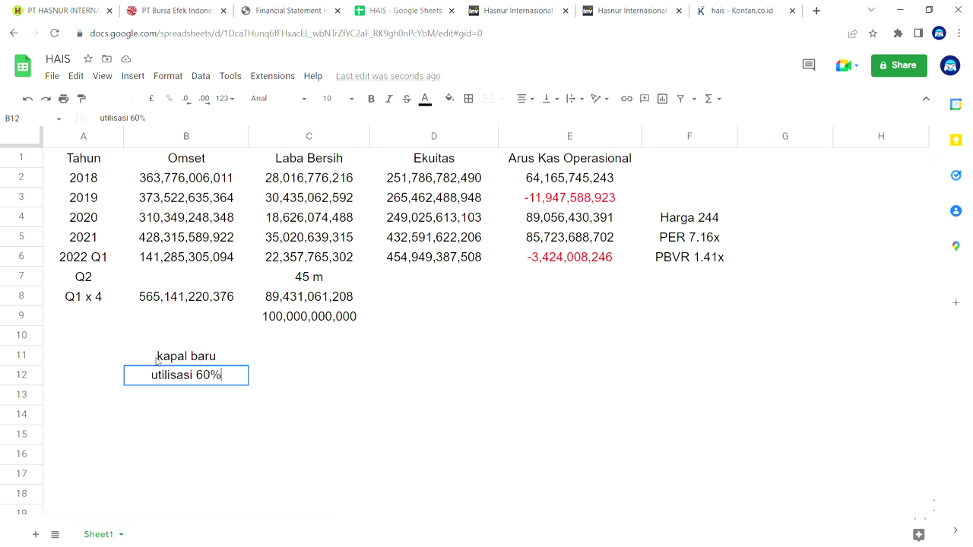
{"action": "type", "text": " -> "}
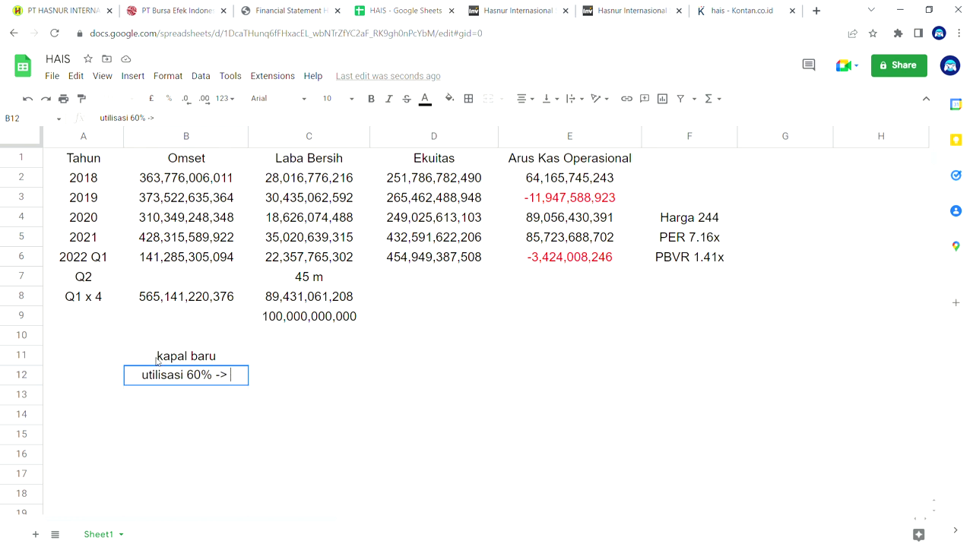
{"action": "type", "text": "90"}
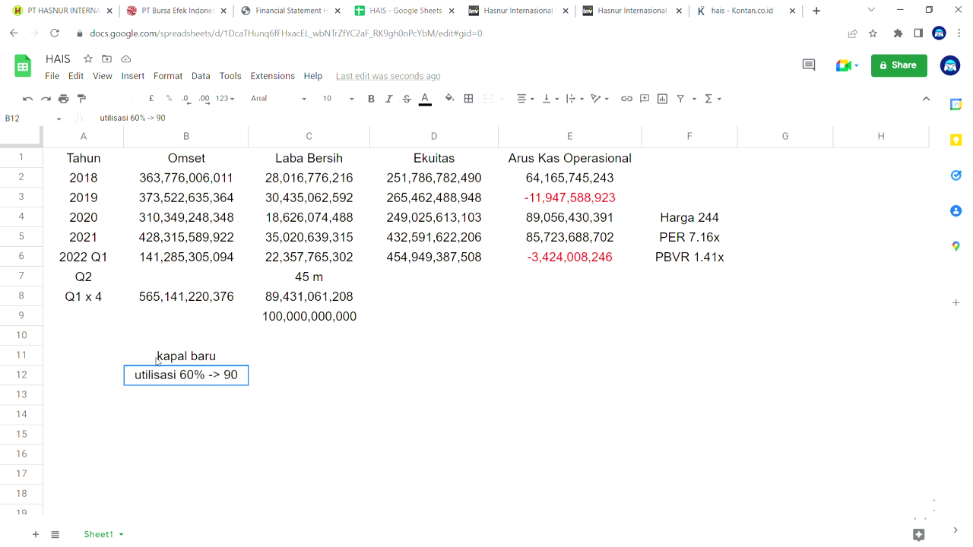
{"action": "type", "text": "%"}
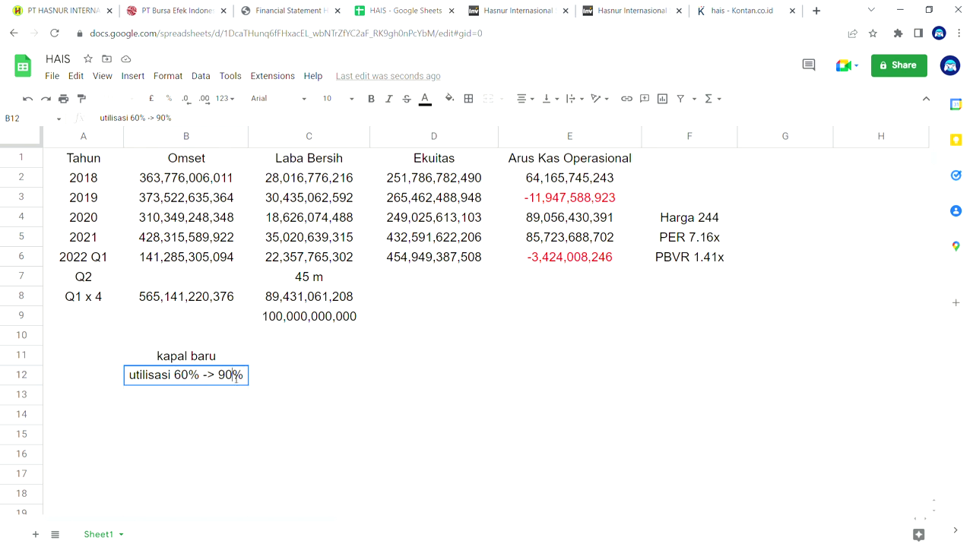
{"action": "left_click", "coordinate": [224, 362]}
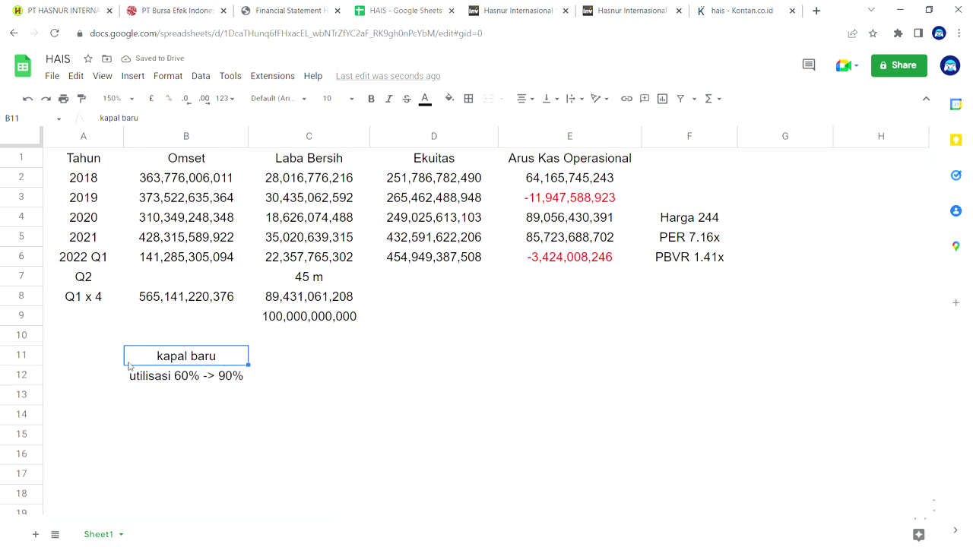
- Weigh the notes in B11:B12 against the Q2 Laba Bersih in C7, and check the HAIS news list on Kontan
{"action": "left_click", "coordinate": [161, 394]}
{"action": "left_click", "coordinate": [161, 374]}
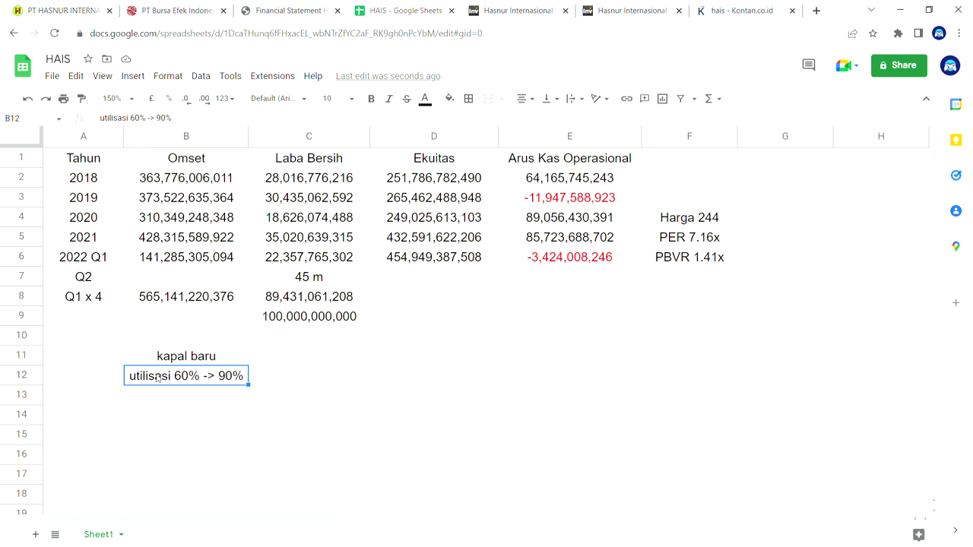
{"action": "left_click", "coordinate": [190, 410]}
{"action": "left_click", "coordinate": [225, 383]}
{"action": "left_click", "coordinate": [291, 279]}
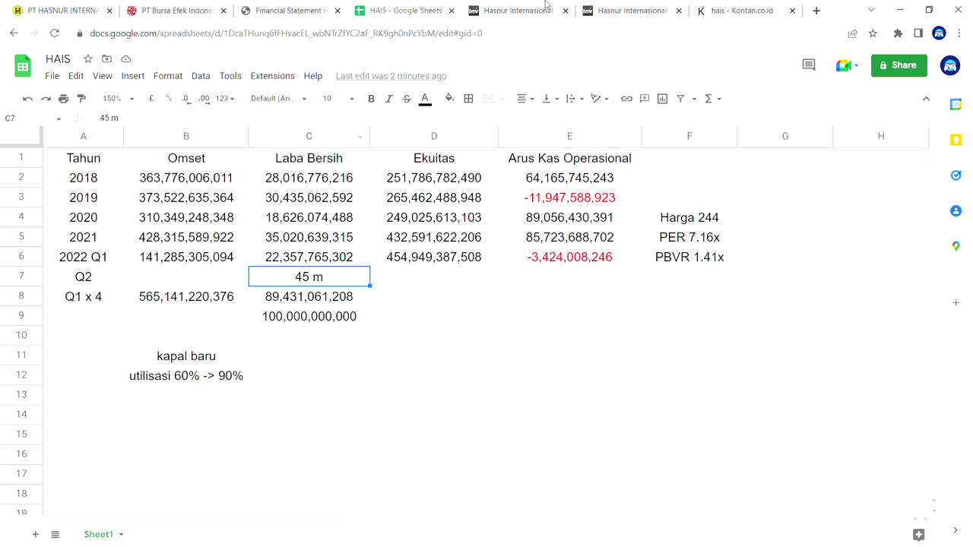
{"action": "left_click", "coordinate": [639, 11]}
{"action": "left_click", "coordinate": [783, 6]}
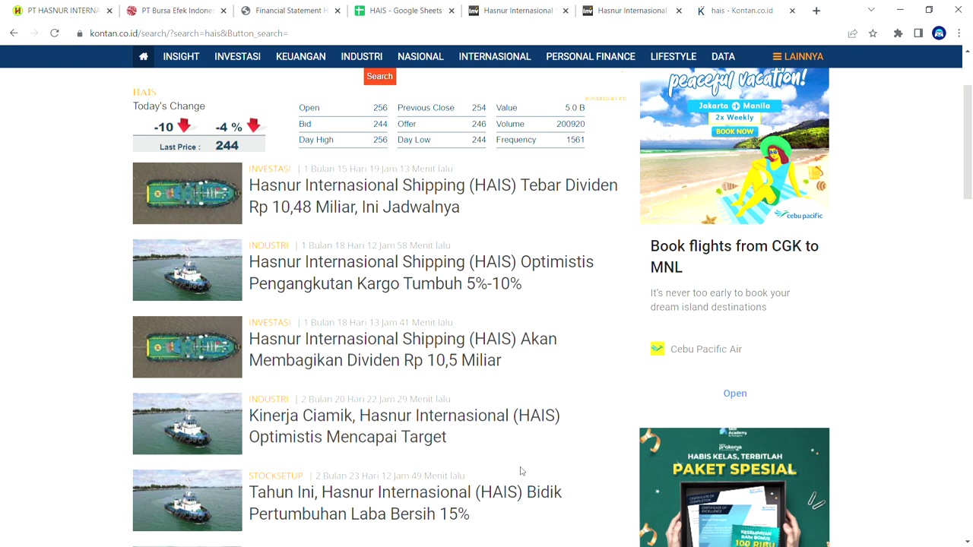
{"action": "left_click", "coordinate": [412, 10]}
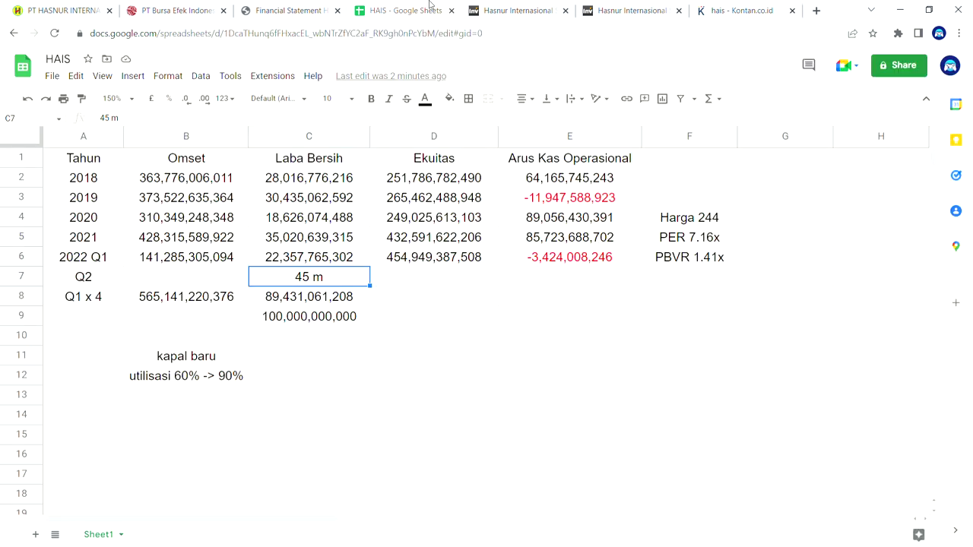